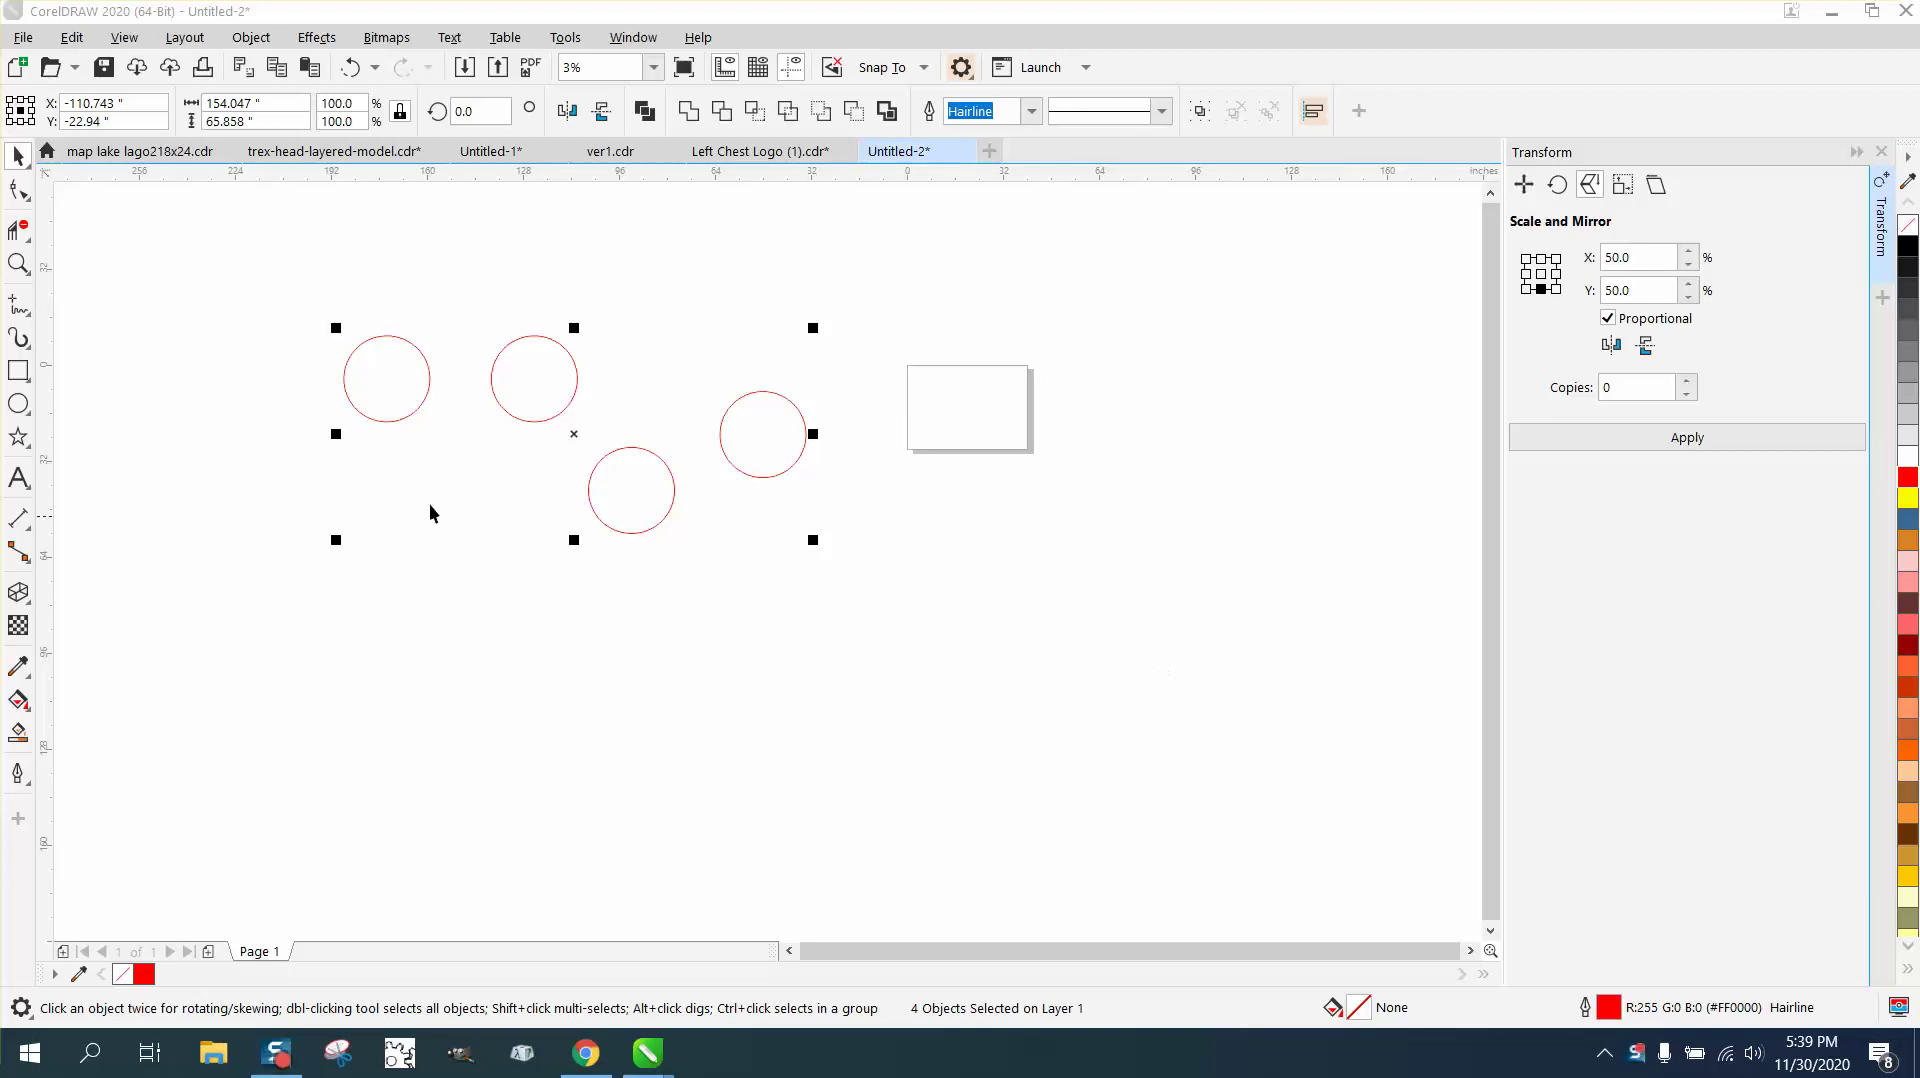
# - Zoom in on the circles and shift all four up together to Y -17.035"
pyautogui.click(17, 266)
pyautogui.moveTo(305, 294); pyautogui.dragTo(1186, 697)
pyautogui.click(15, 156)
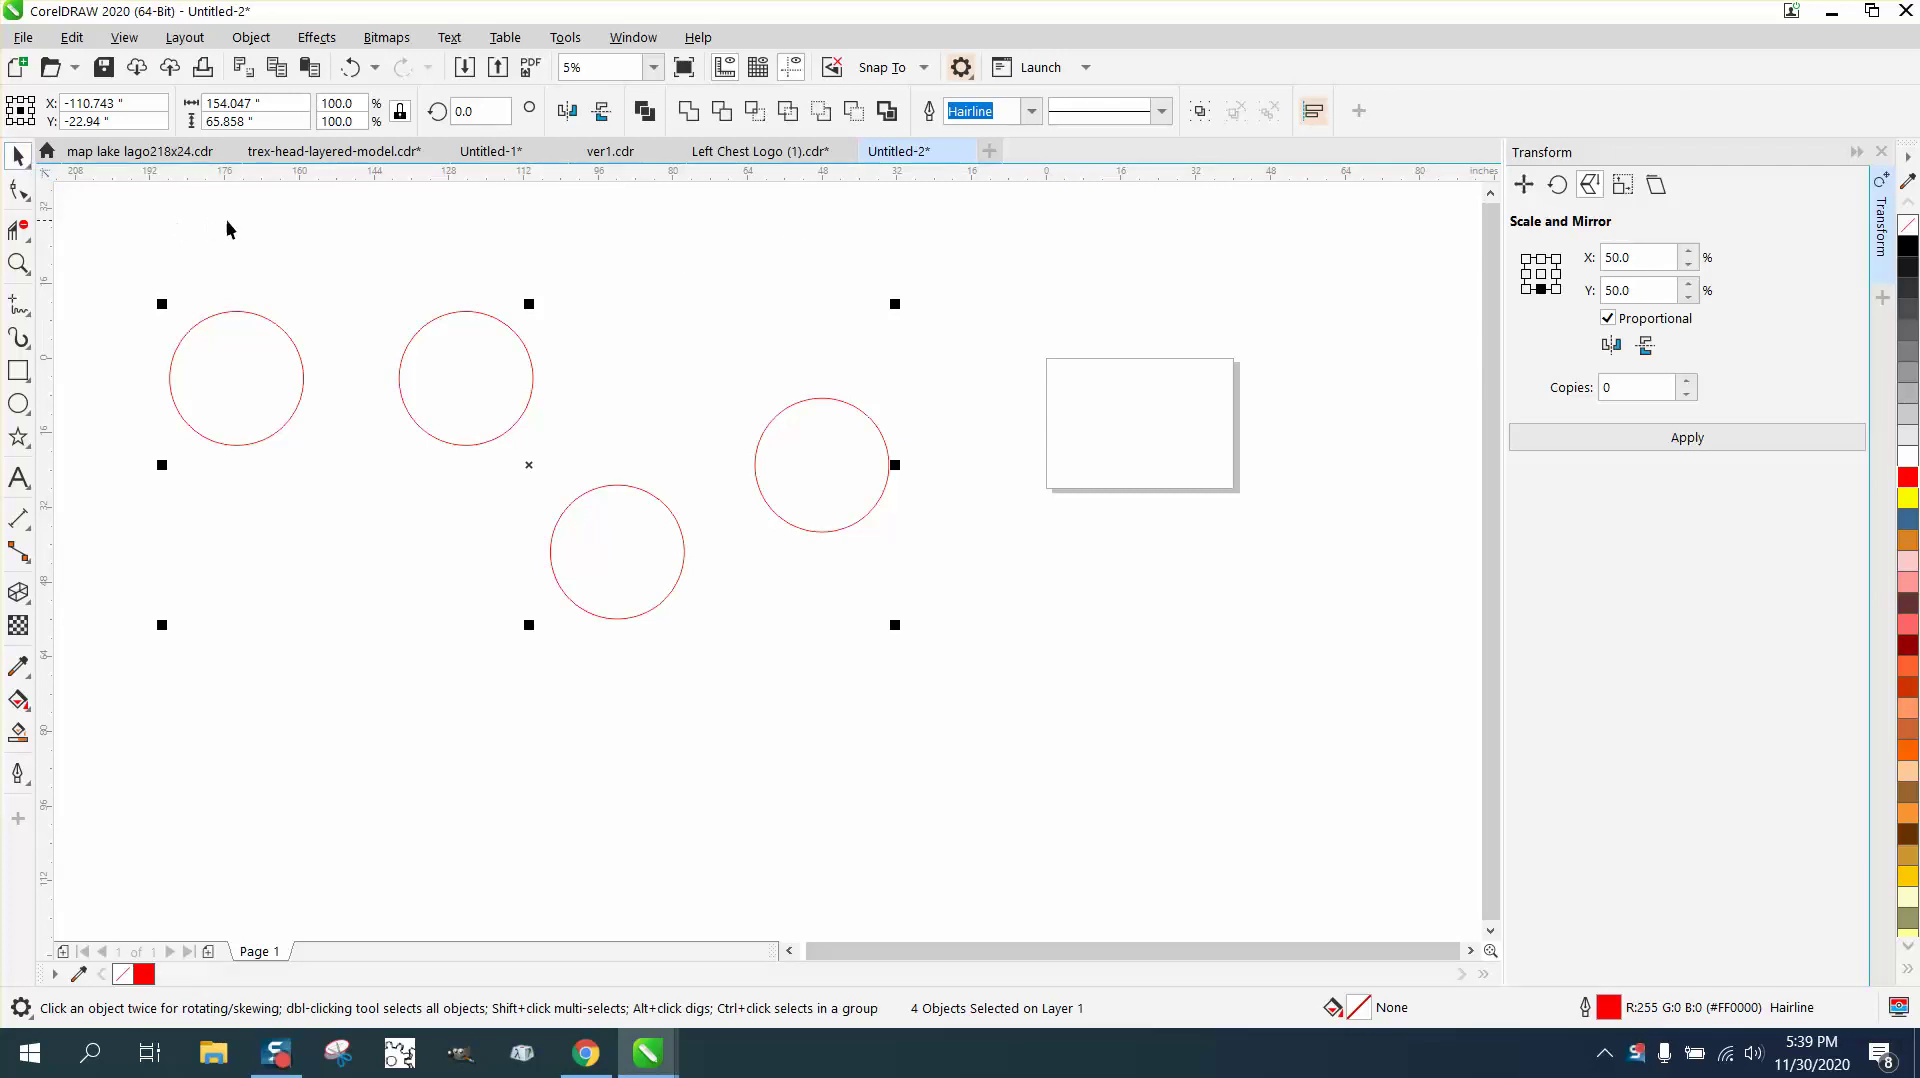
pyautogui.moveTo(244, 308); pyautogui.dragTo(247, 280)
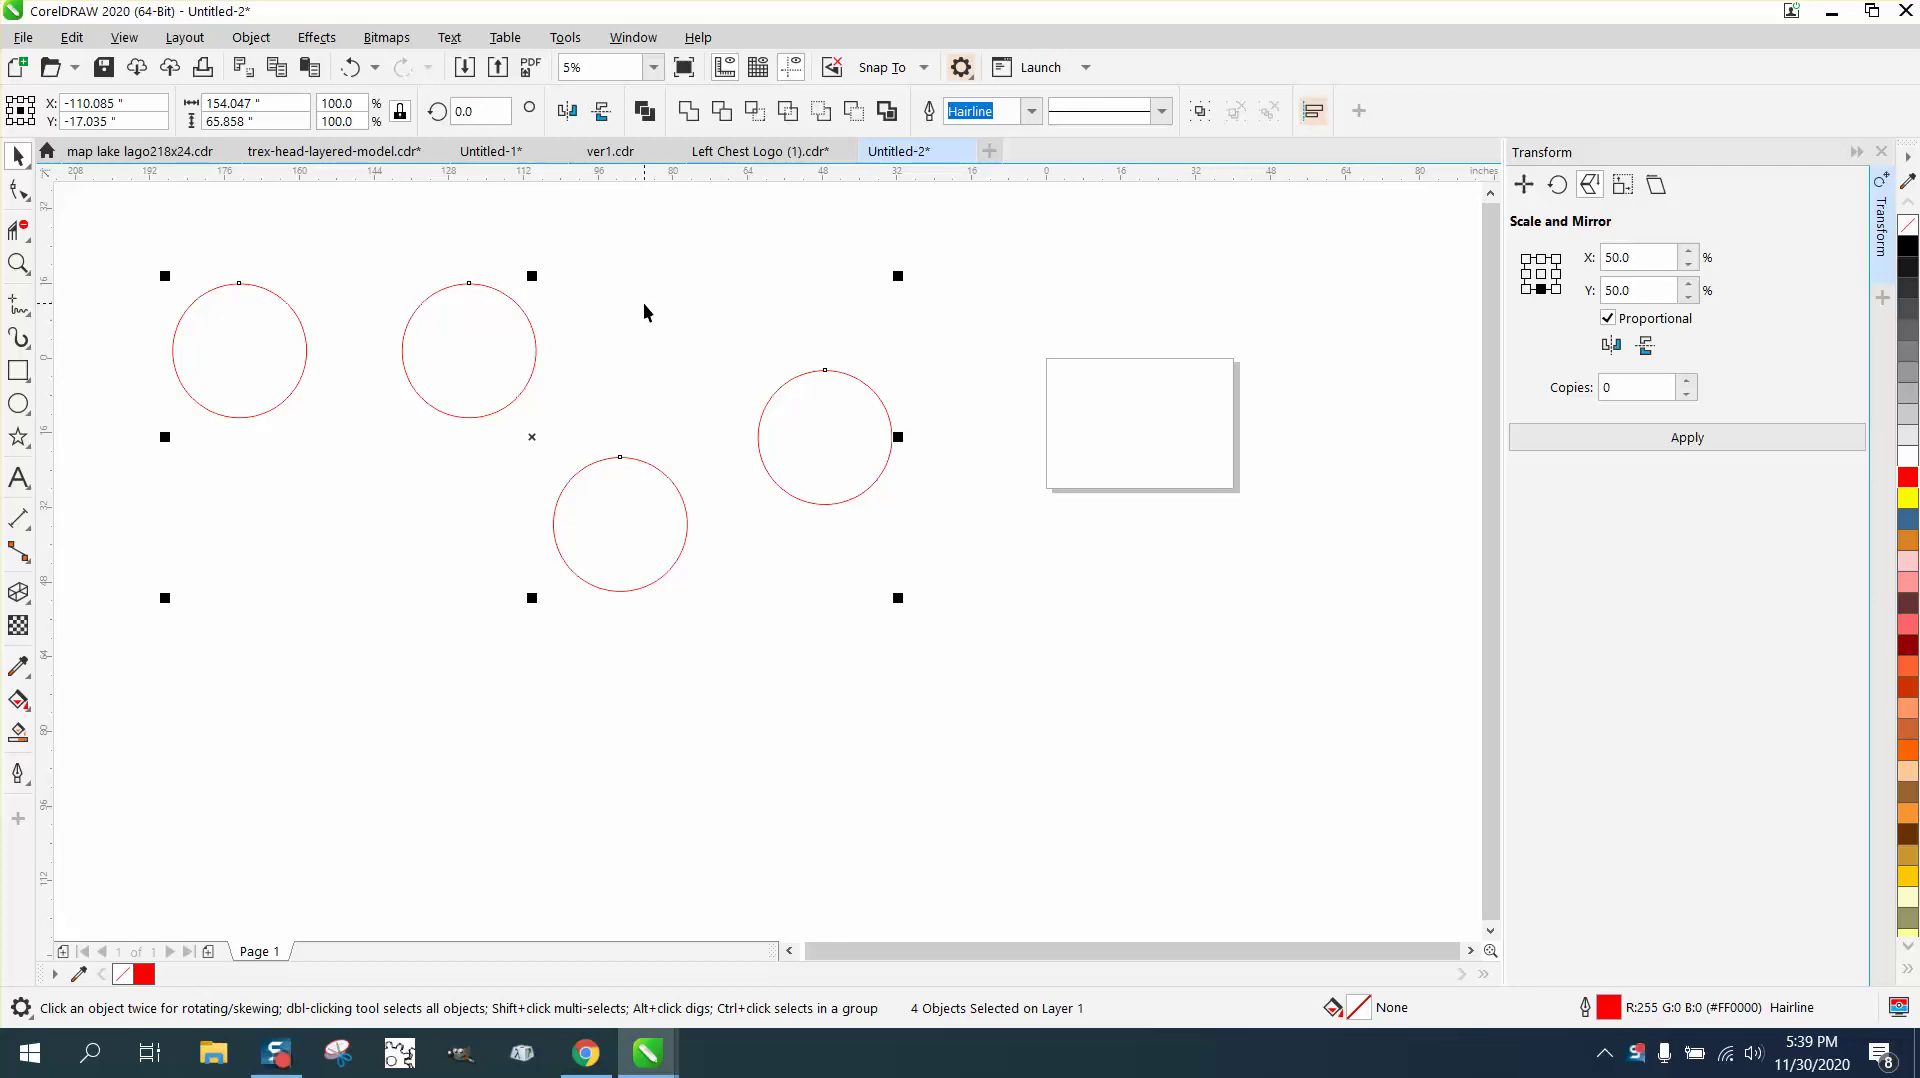
pyautogui.click(590, 337)
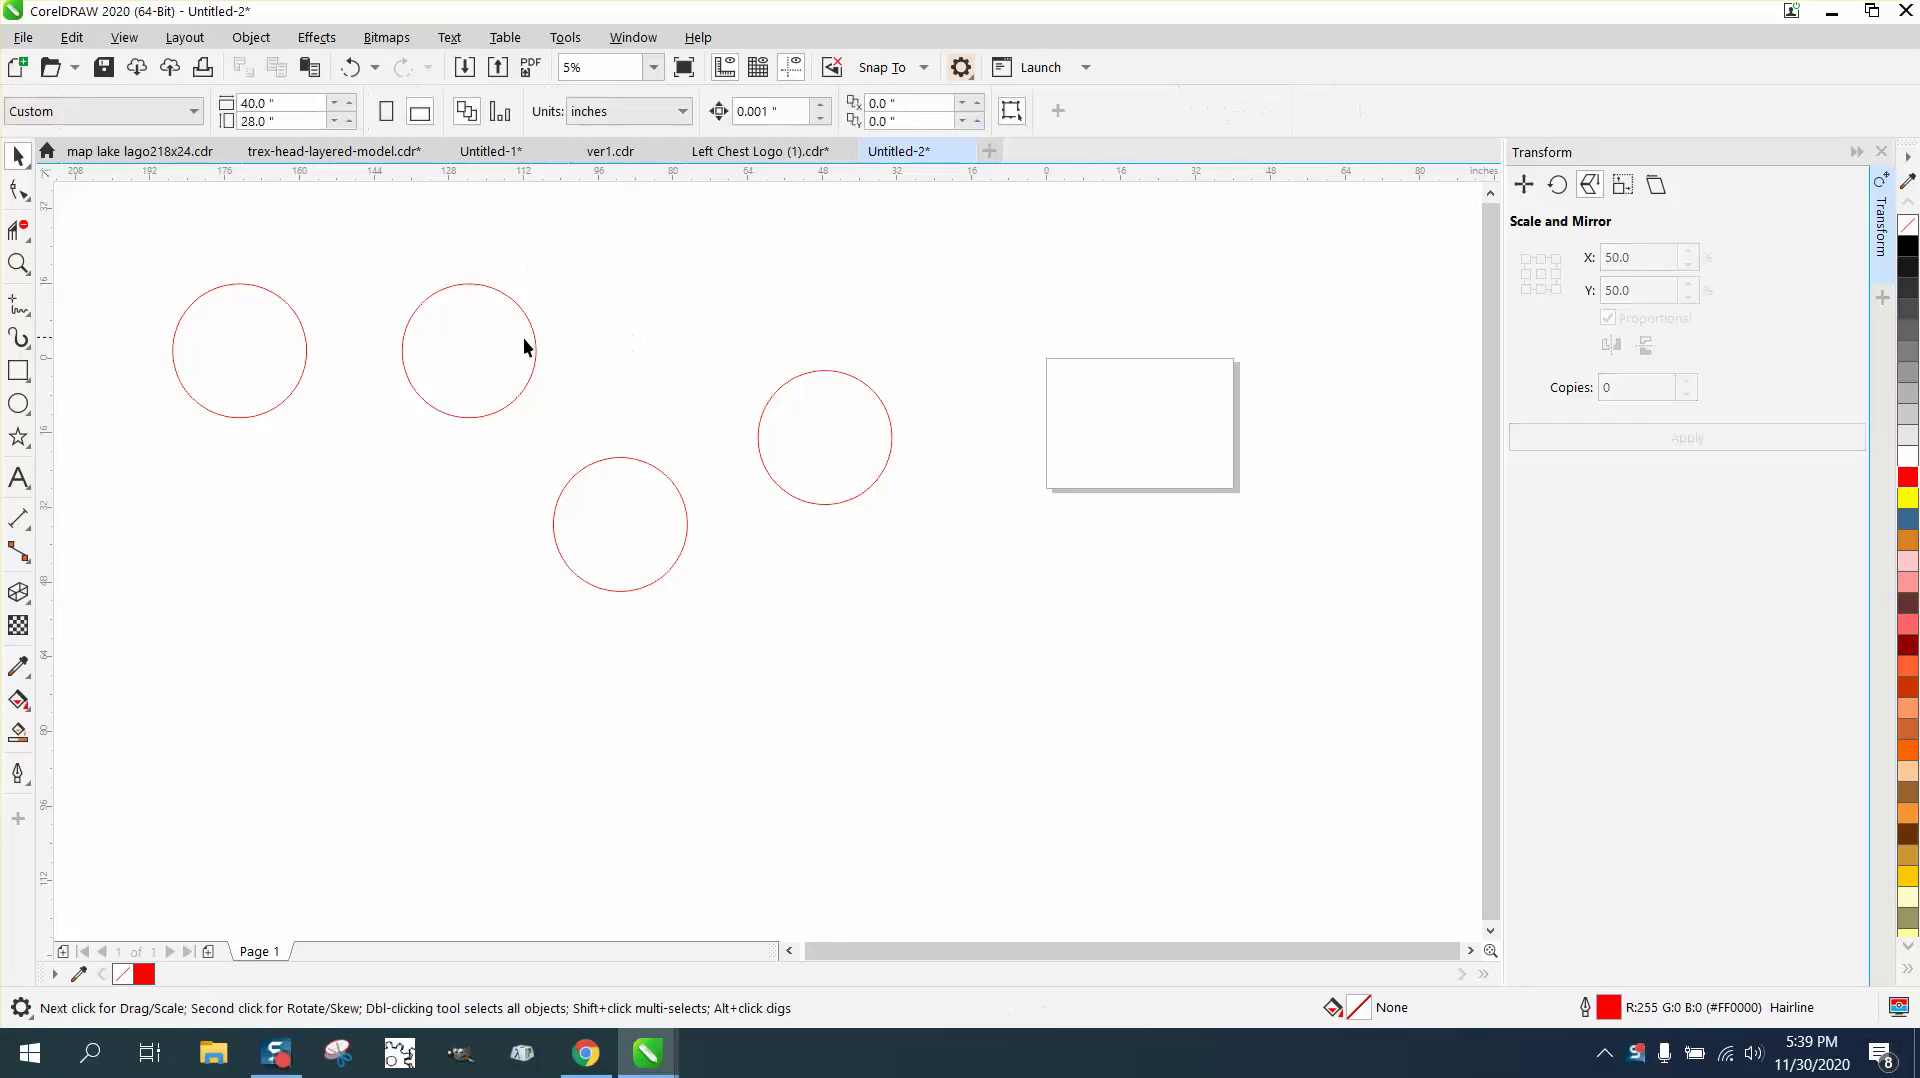
pyautogui.click(288, 325)
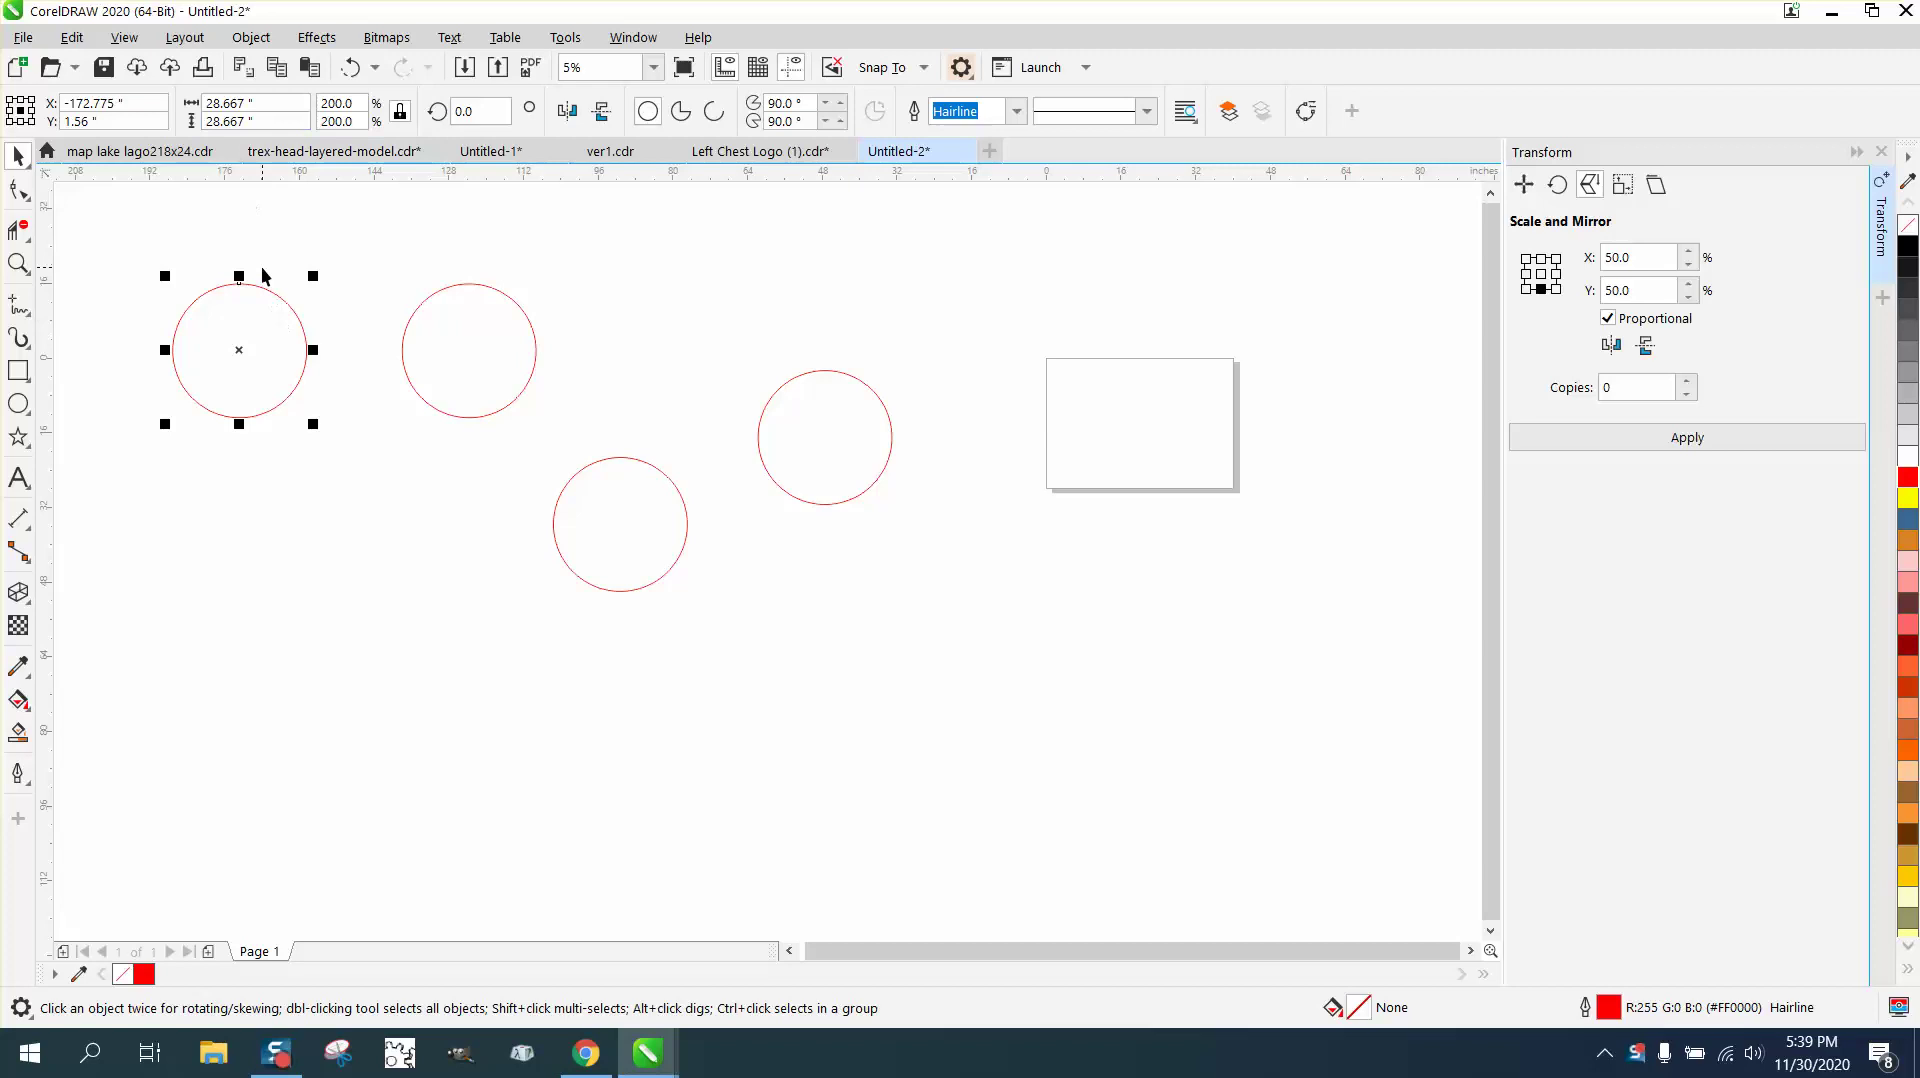
pyautogui.click(243, 103)
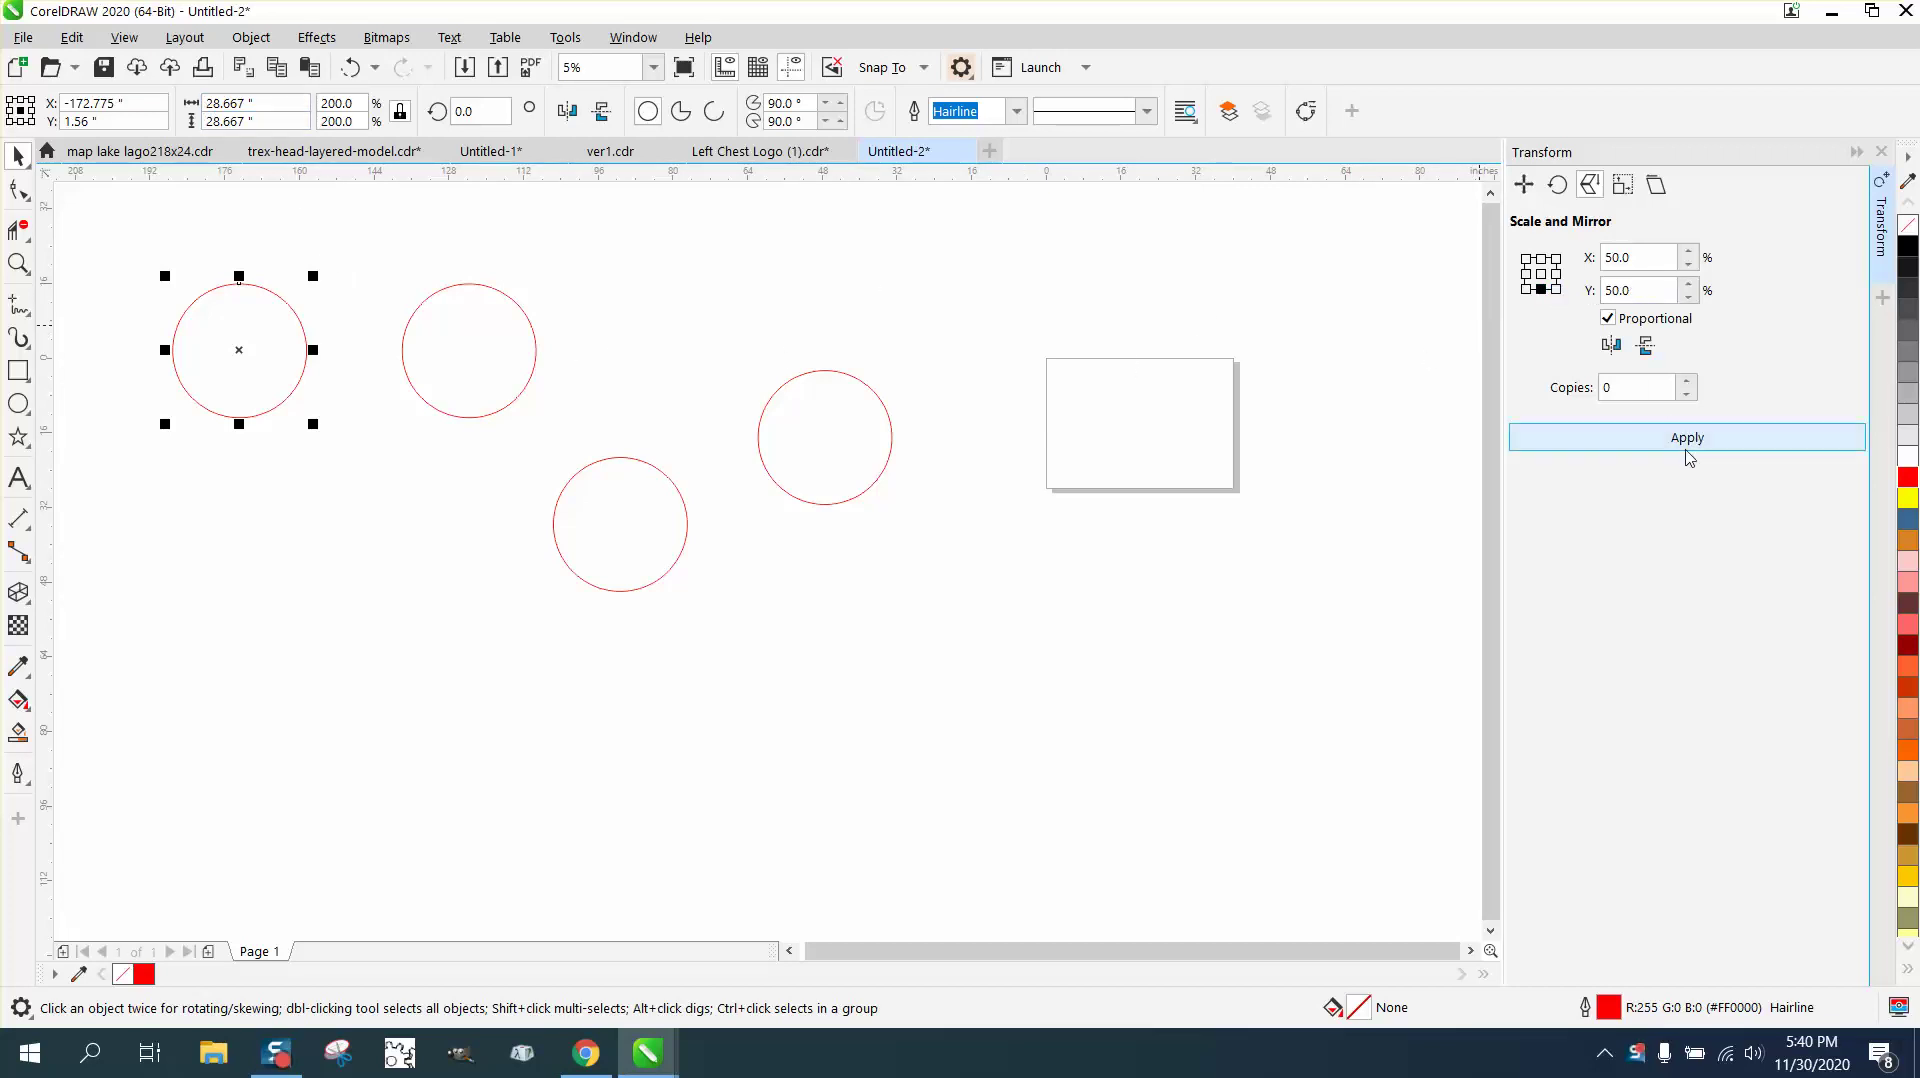
pyautogui.click(1541, 273)
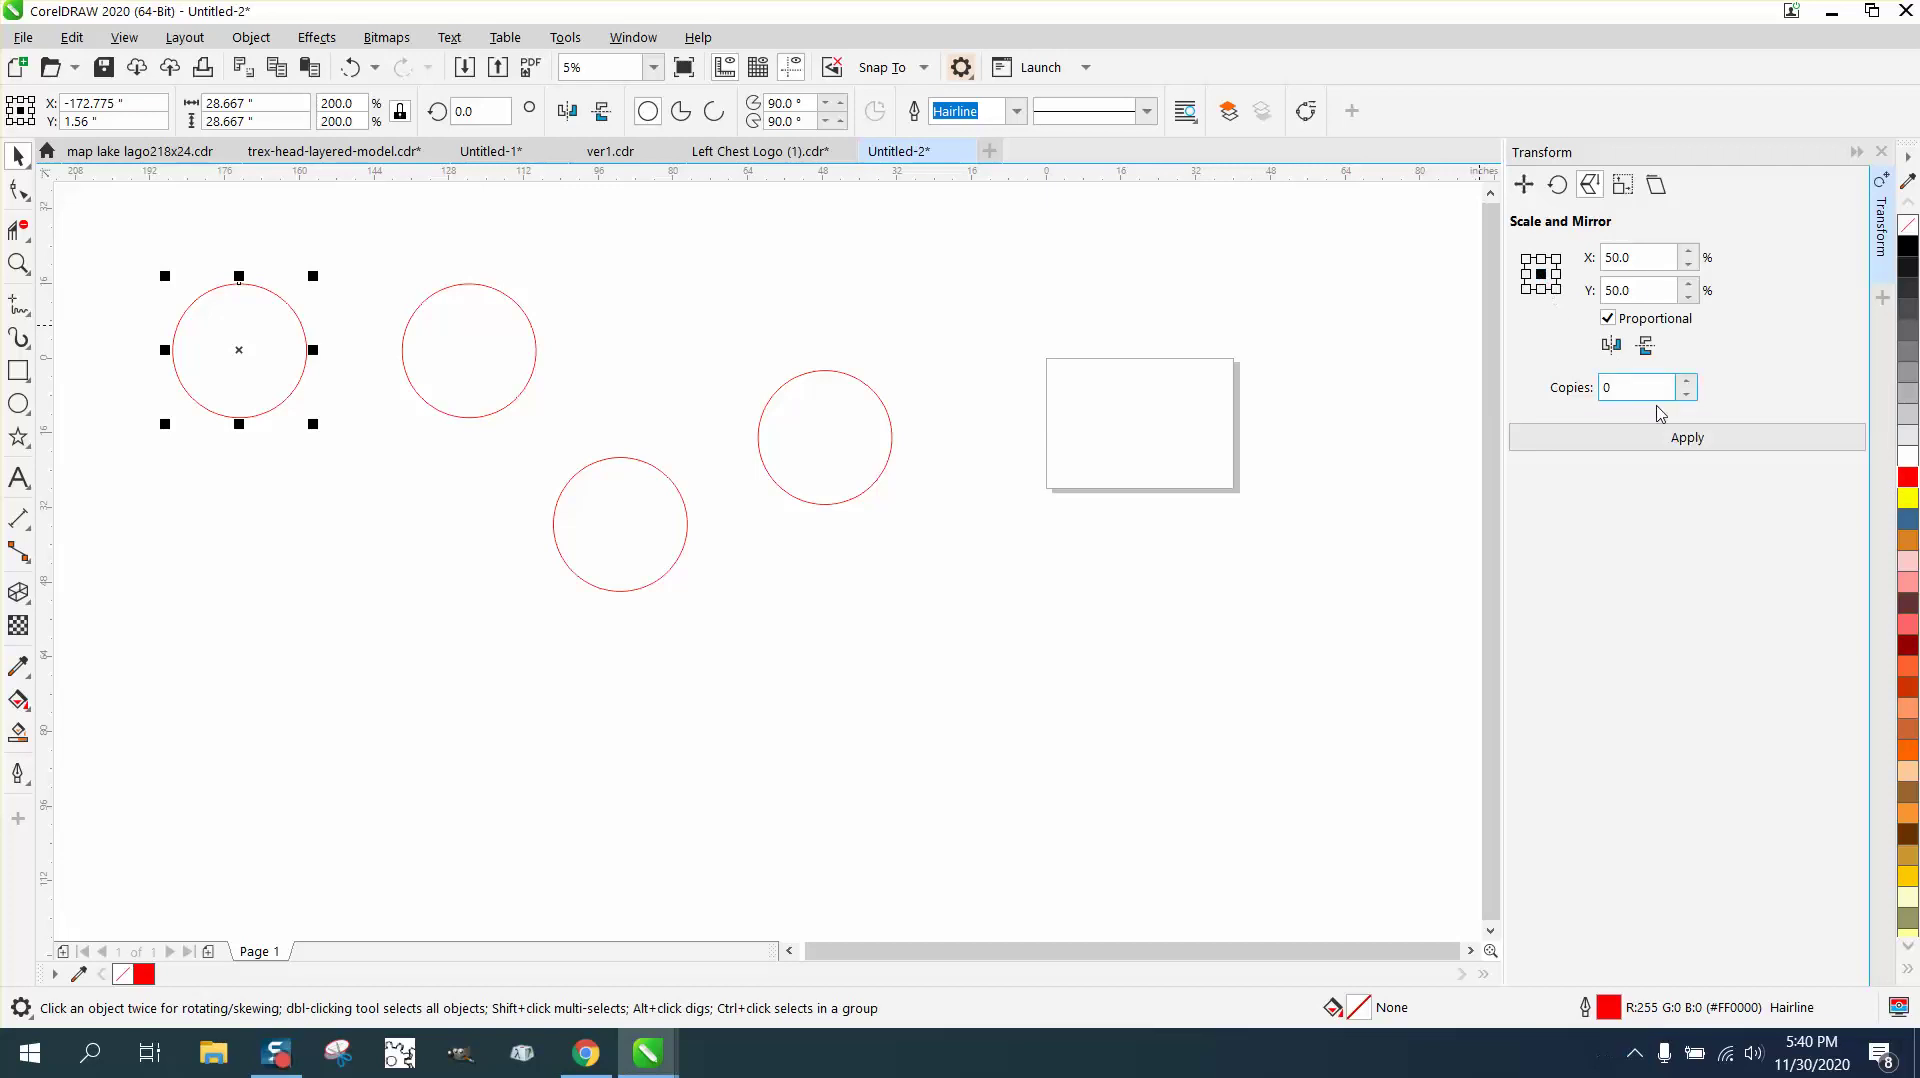
pyautogui.click(1683, 438)
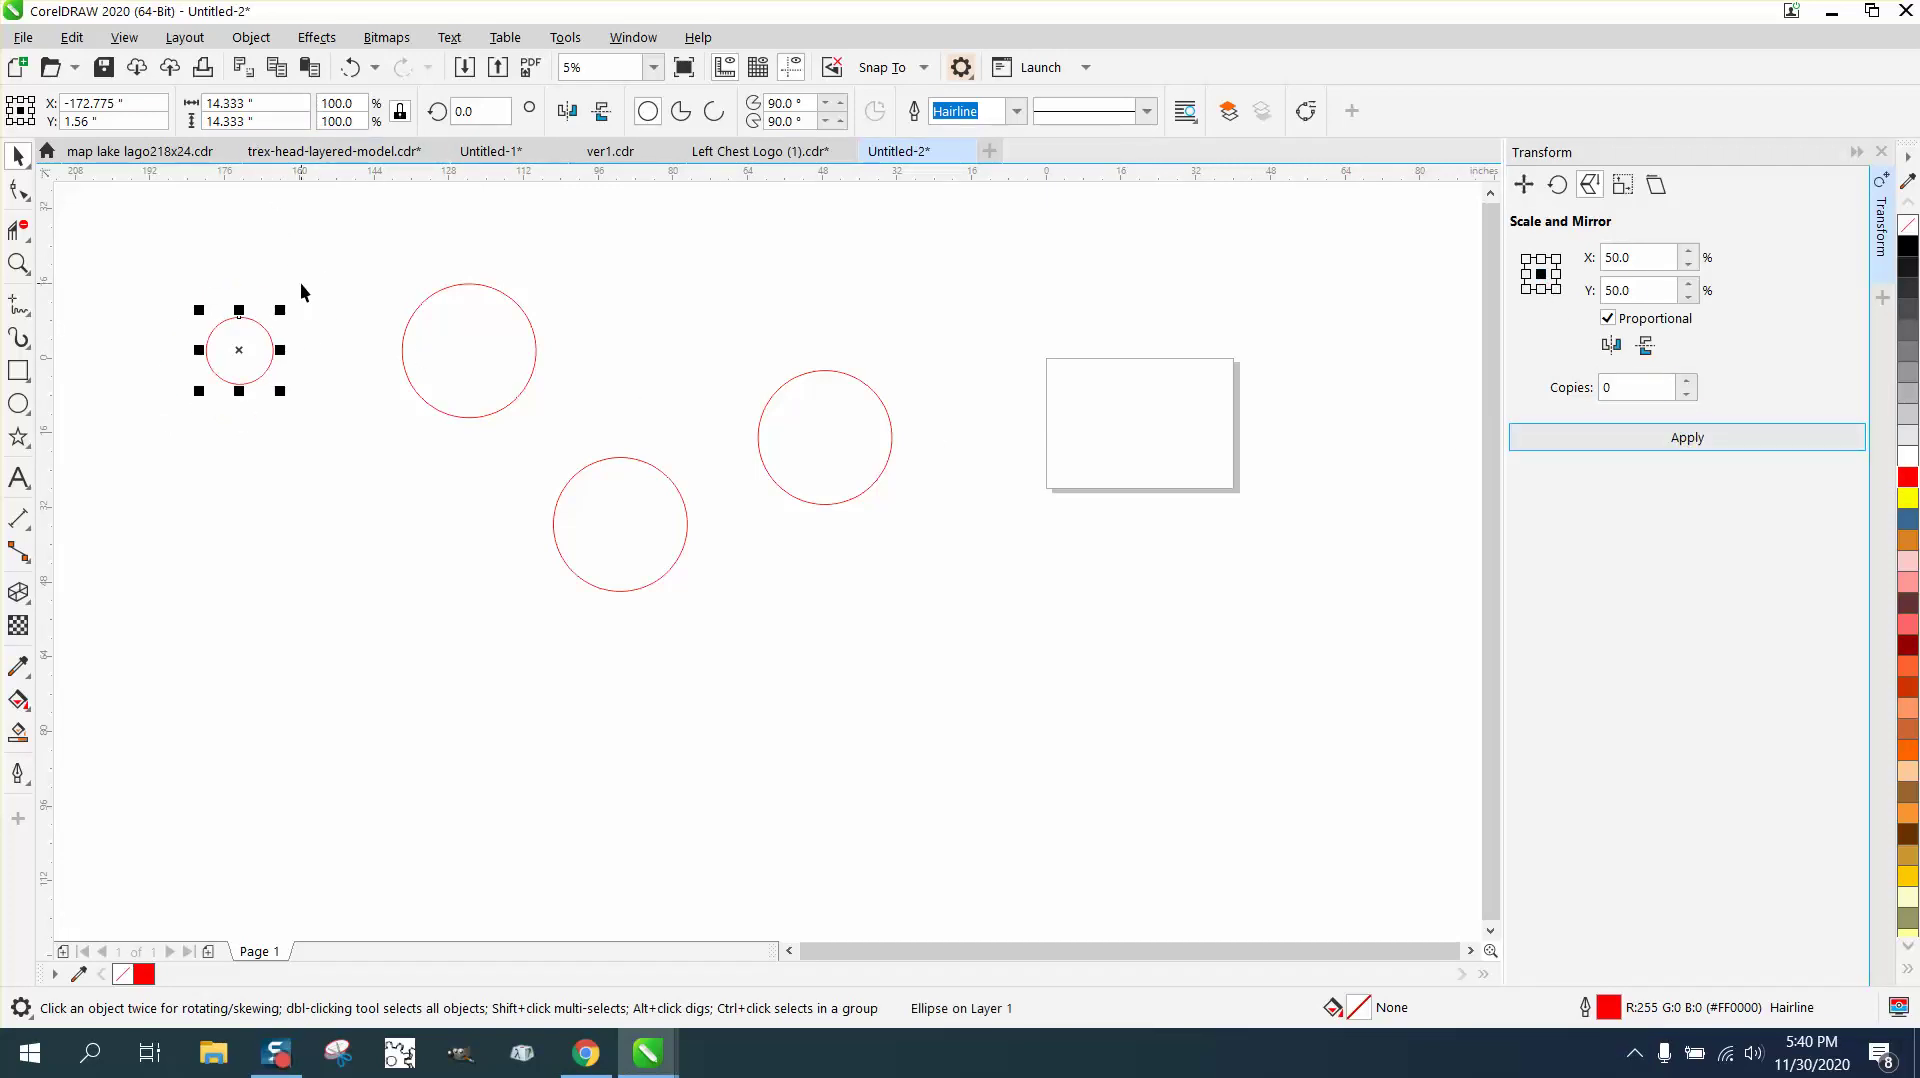
pyautogui.click(350, 69)
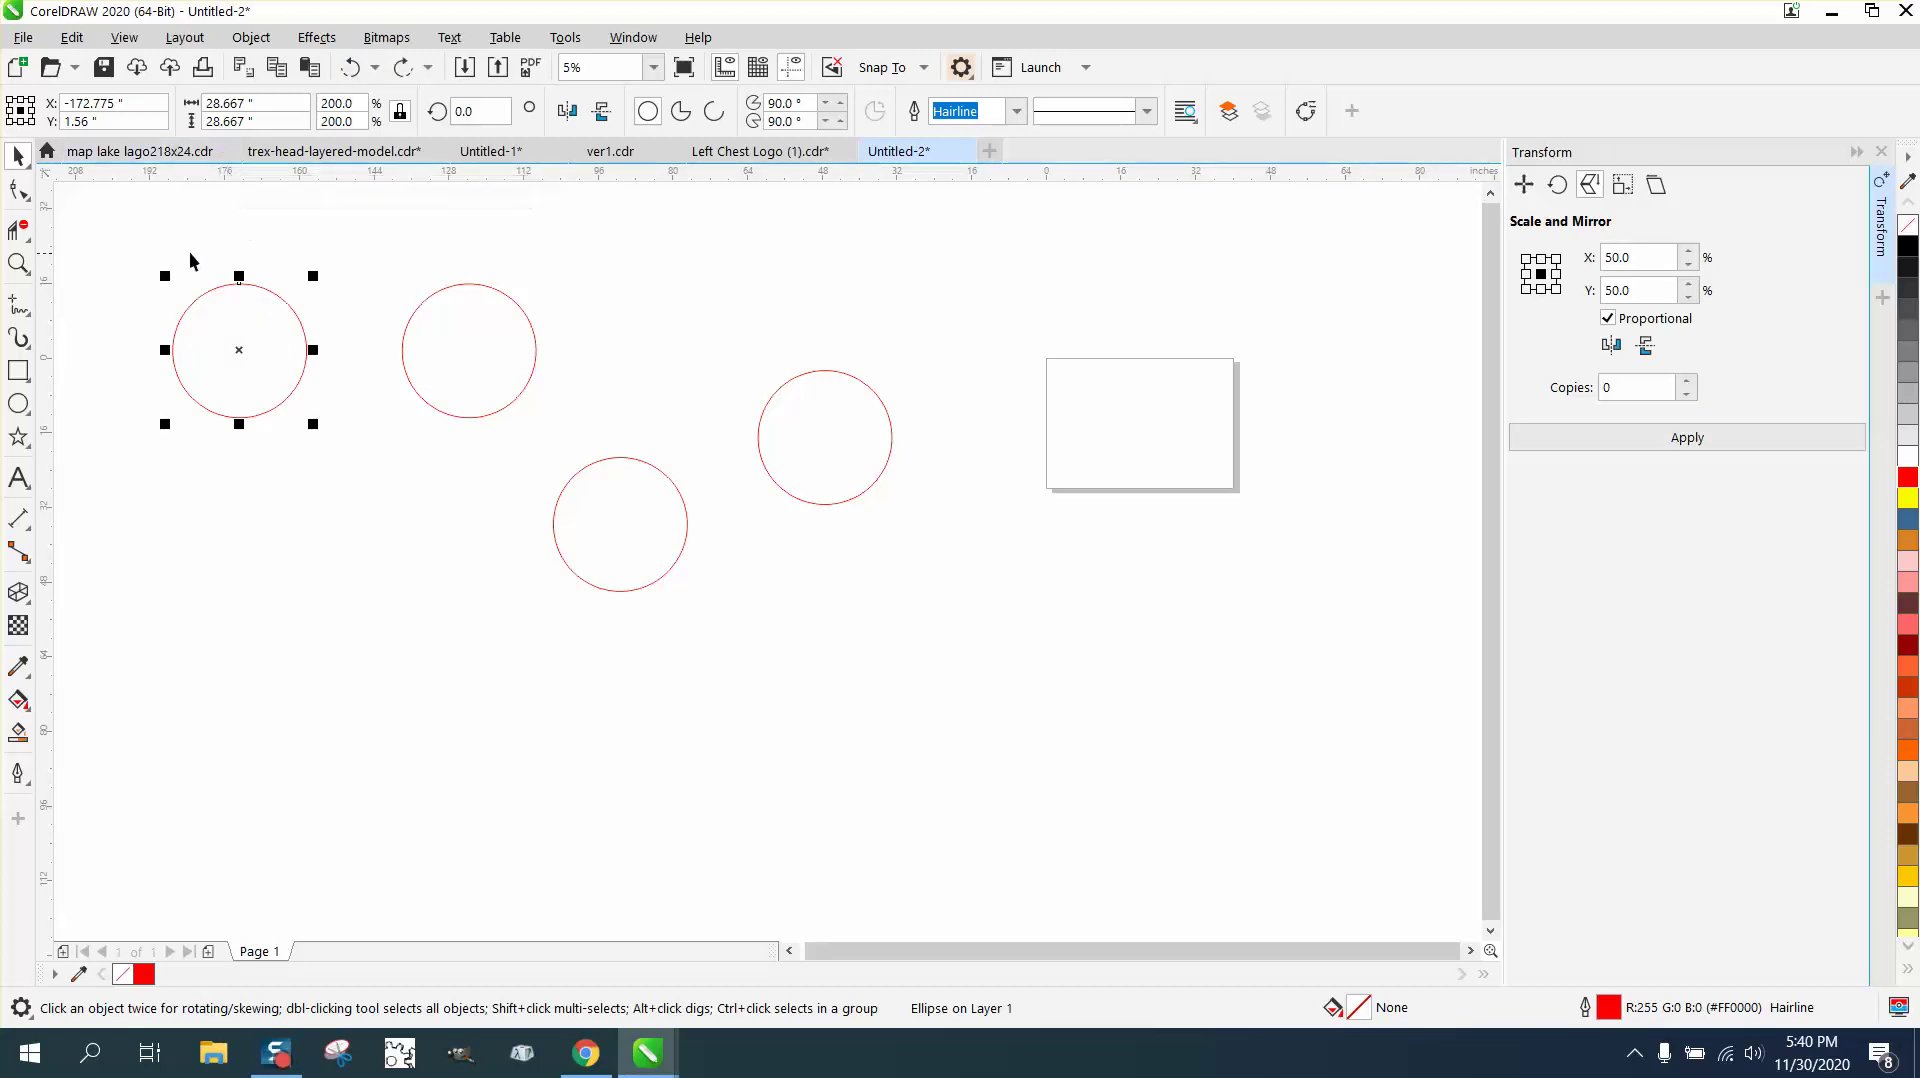
pyautogui.moveTo(138, 241); pyautogui.dragTo(228, 384)
pyautogui.moveTo(976, 623); pyautogui.dragTo(977, 623)
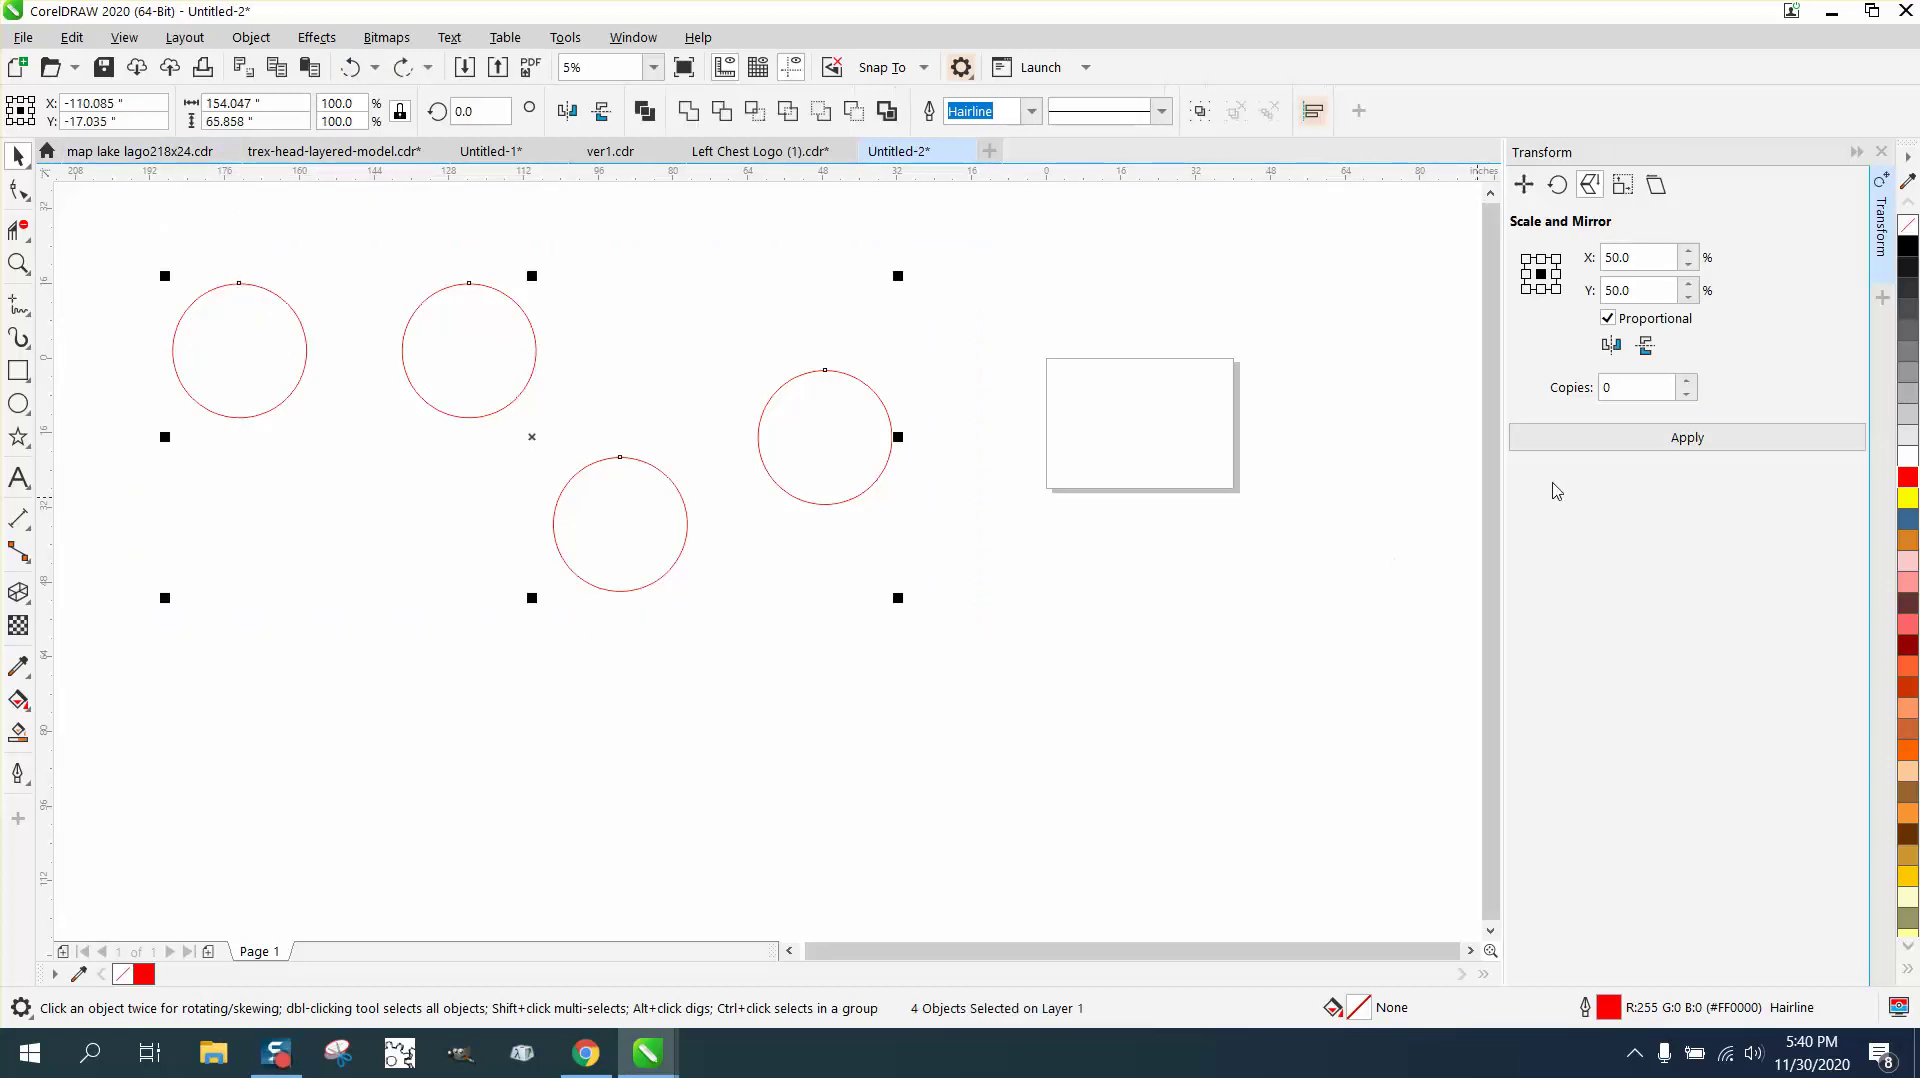
pyautogui.click(1669, 444)
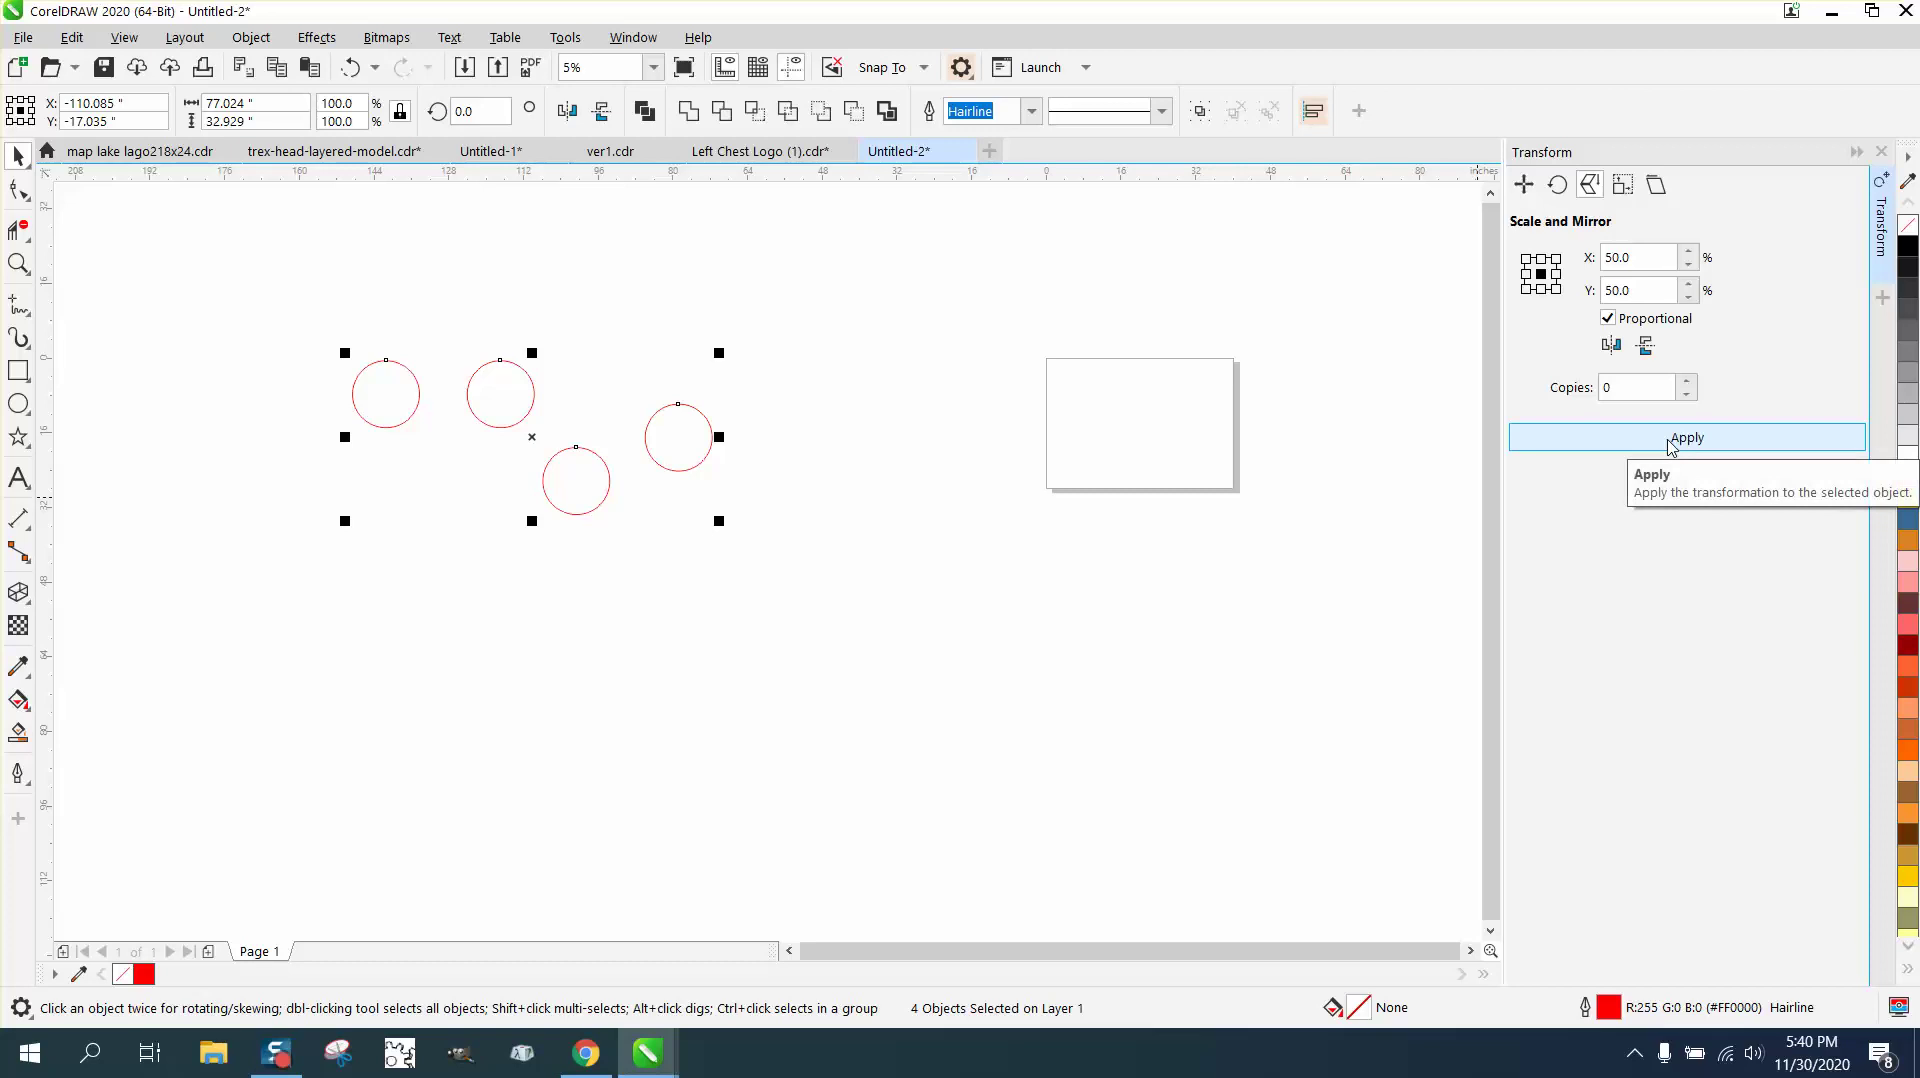
pyautogui.click(349, 67)
pyautogui.scroll(-2, 765, 426)
pyautogui.click(796, 572)
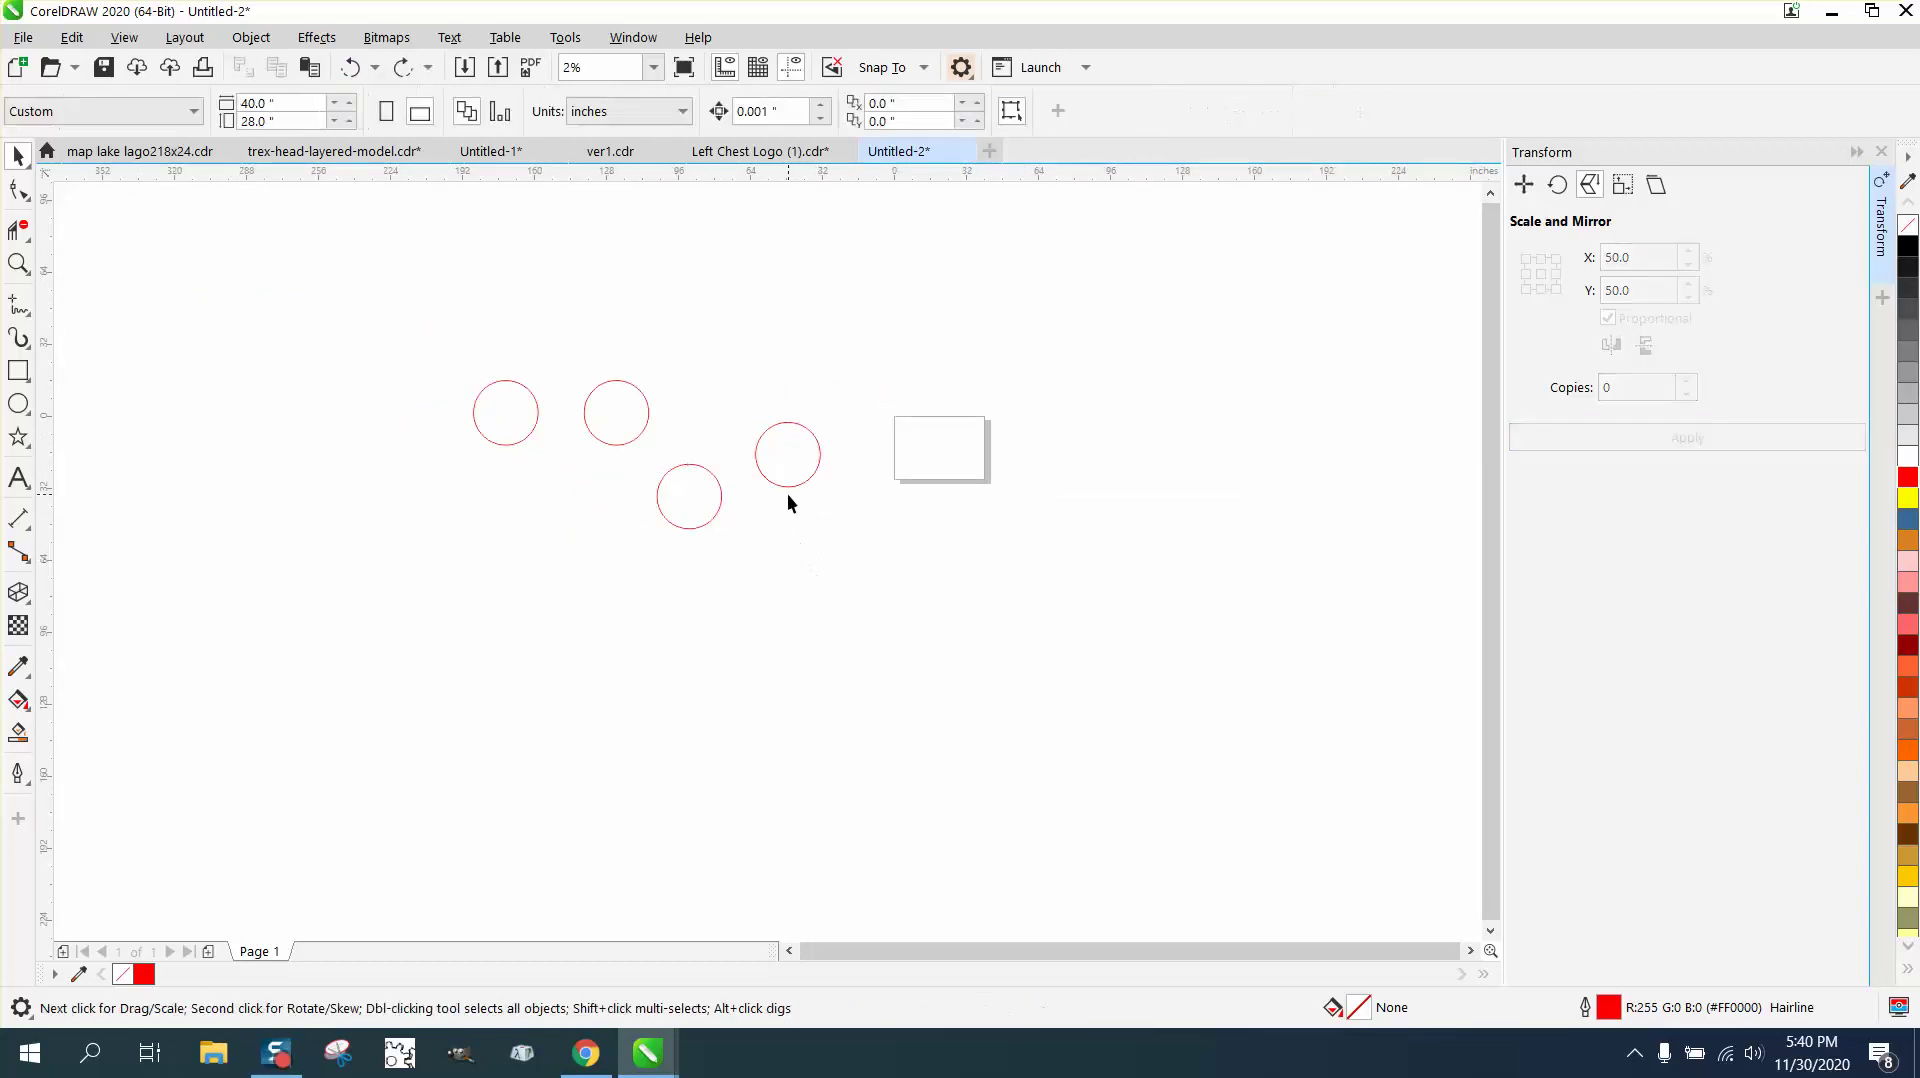
pyautogui.click(790, 487)
pyautogui.moveTo(790, 487); pyautogui.dragTo(1112, 471)
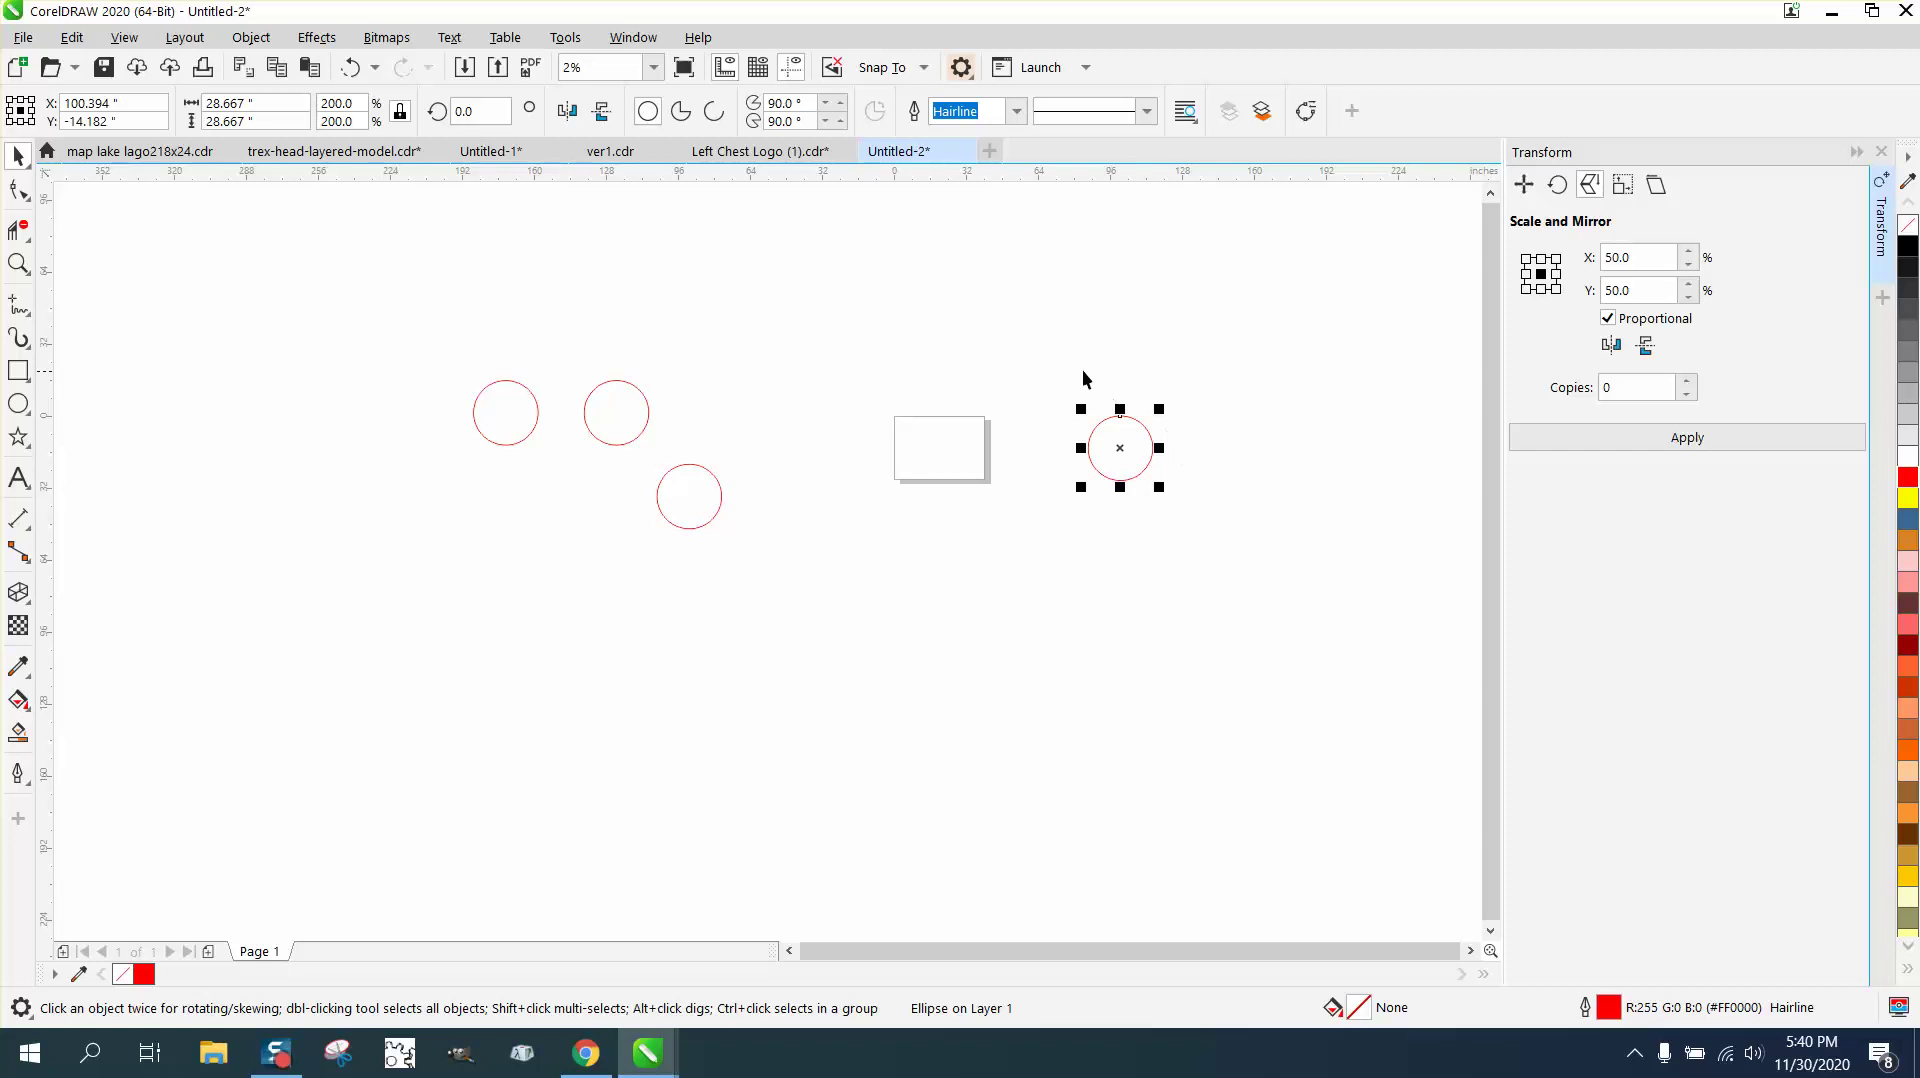
pyautogui.moveTo(1079, 394); pyautogui.dragTo(1307, 557)
pyautogui.click(1675, 254)
pyautogui.write('100')
pyautogui.click(1688, 384)
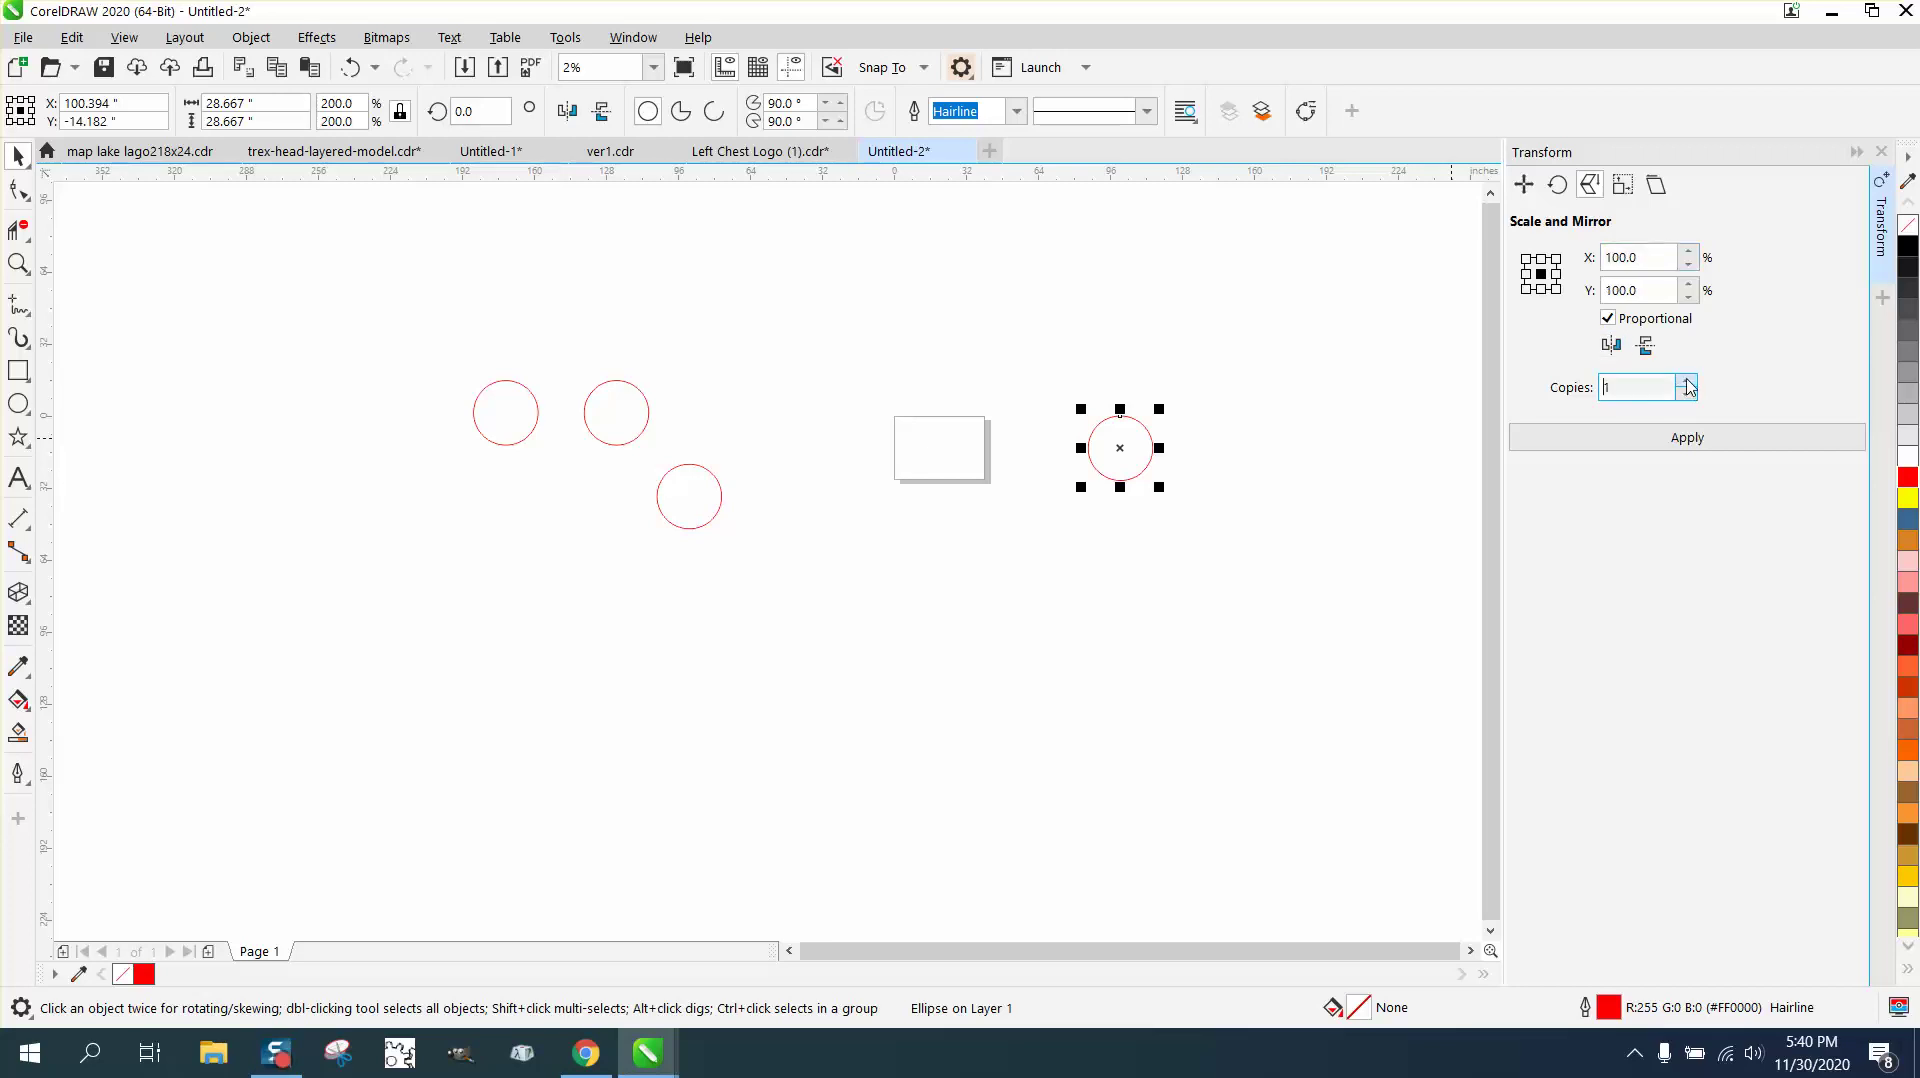
pyautogui.click(1688, 384)
pyautogui.click(1702, 449)
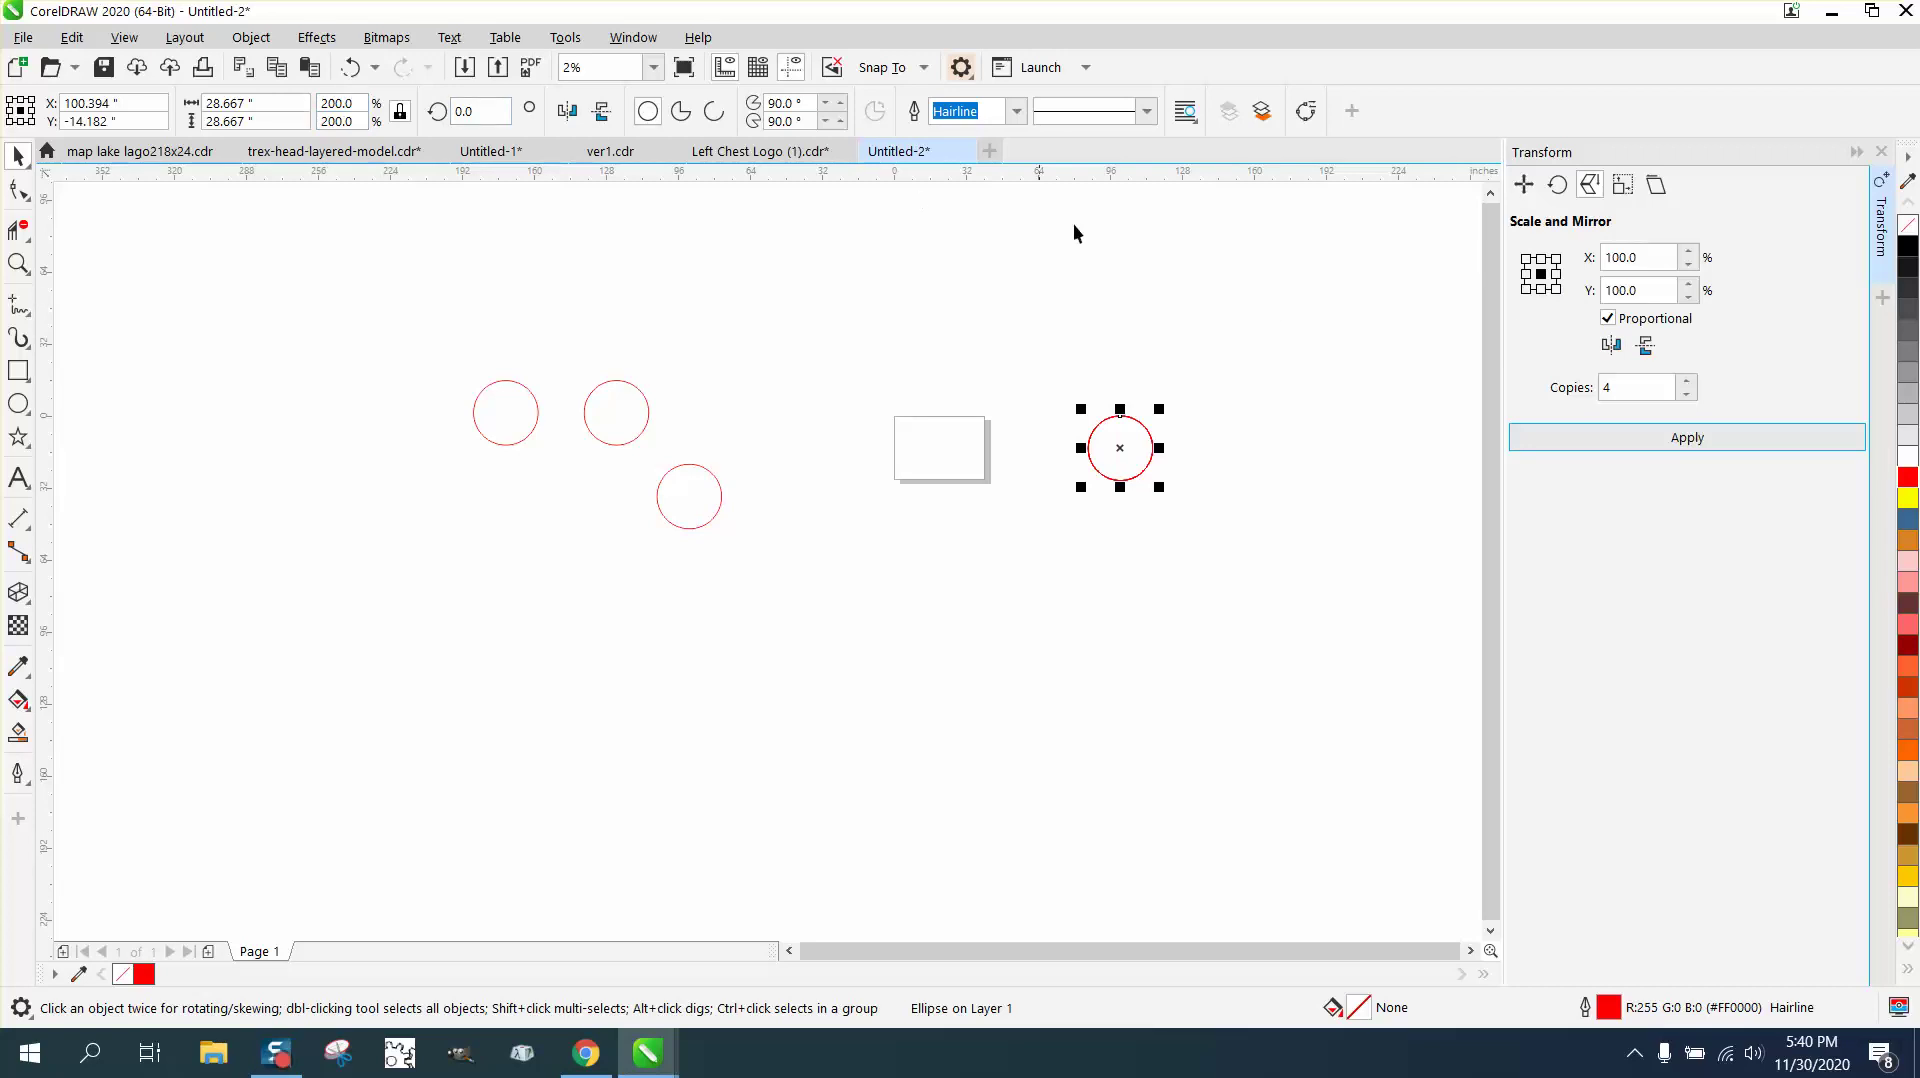
pyautogui.click(352, 67)
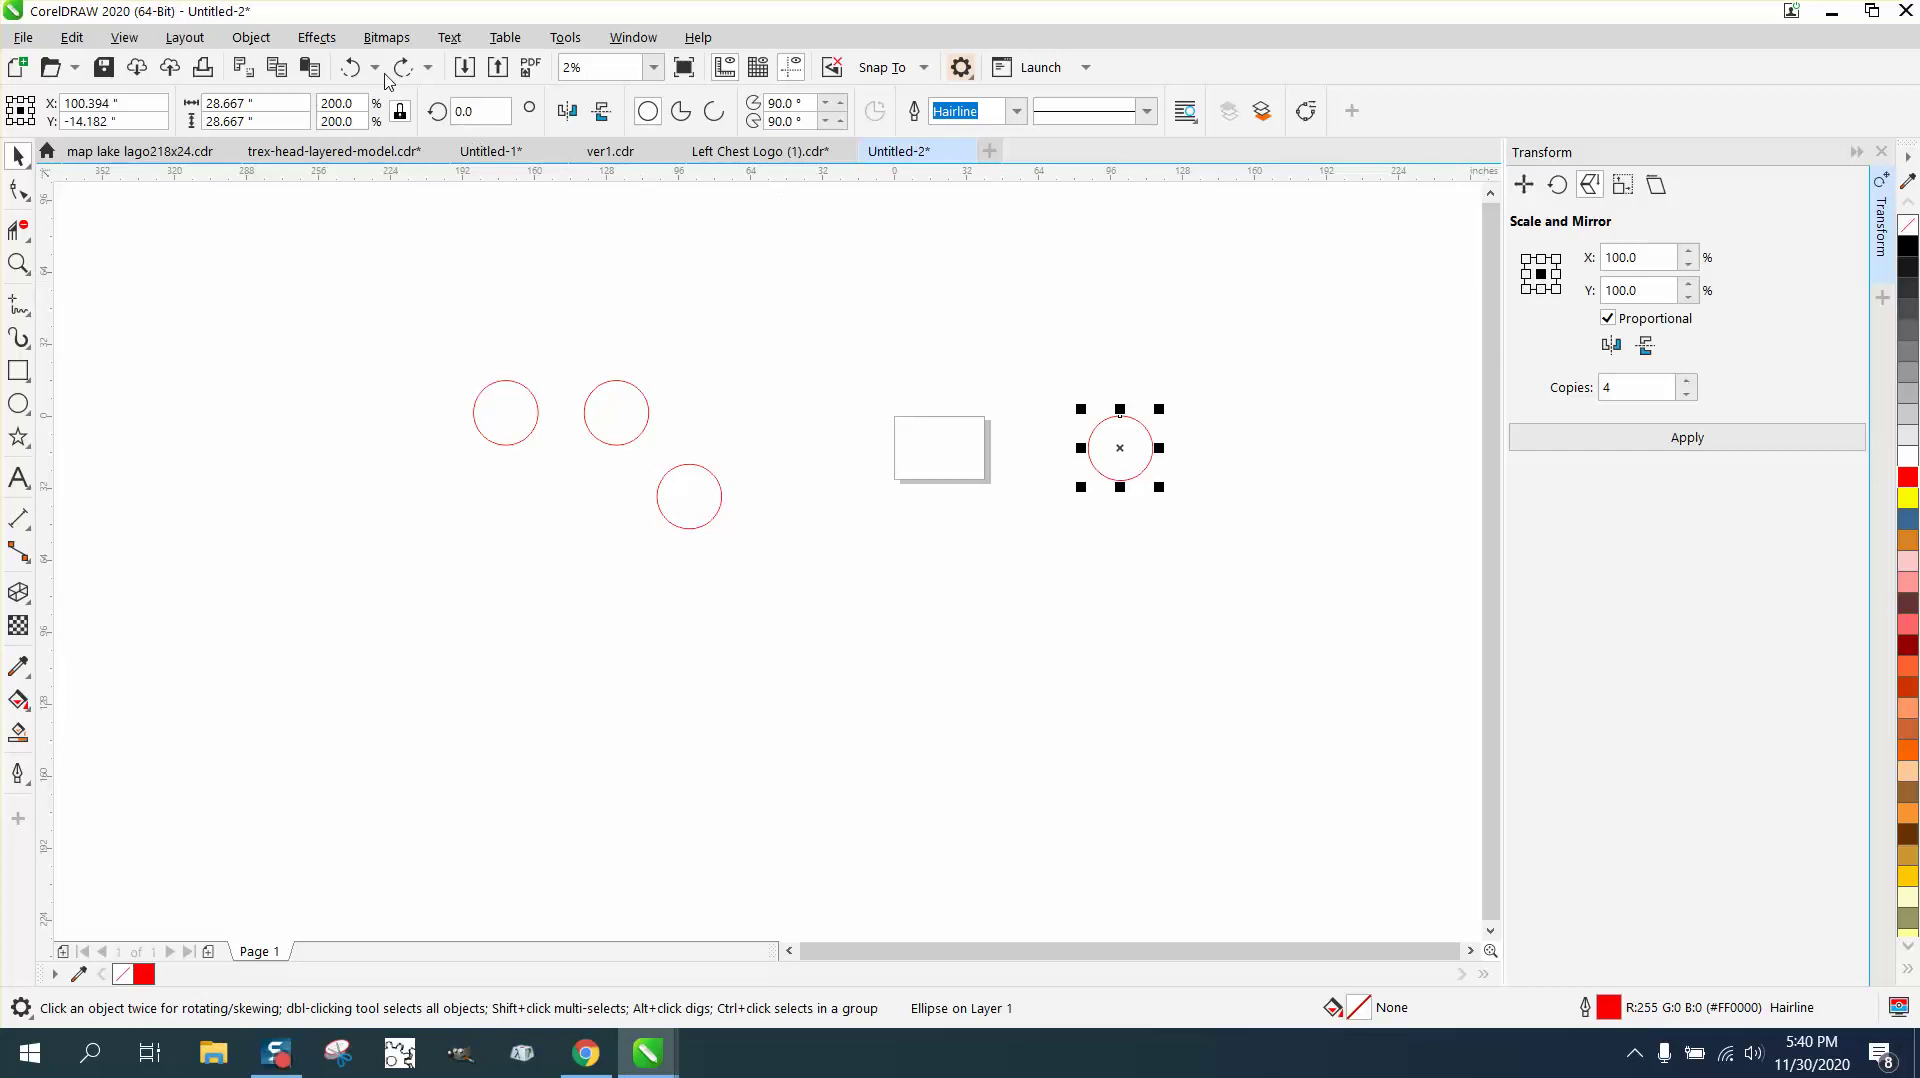
pyautogui.click(352, 67)
pyautogui.click(352, 66)
# - Move the right circle aside, then scale it 200% from centre with 4 copies
pyautogui.click(811, 450)
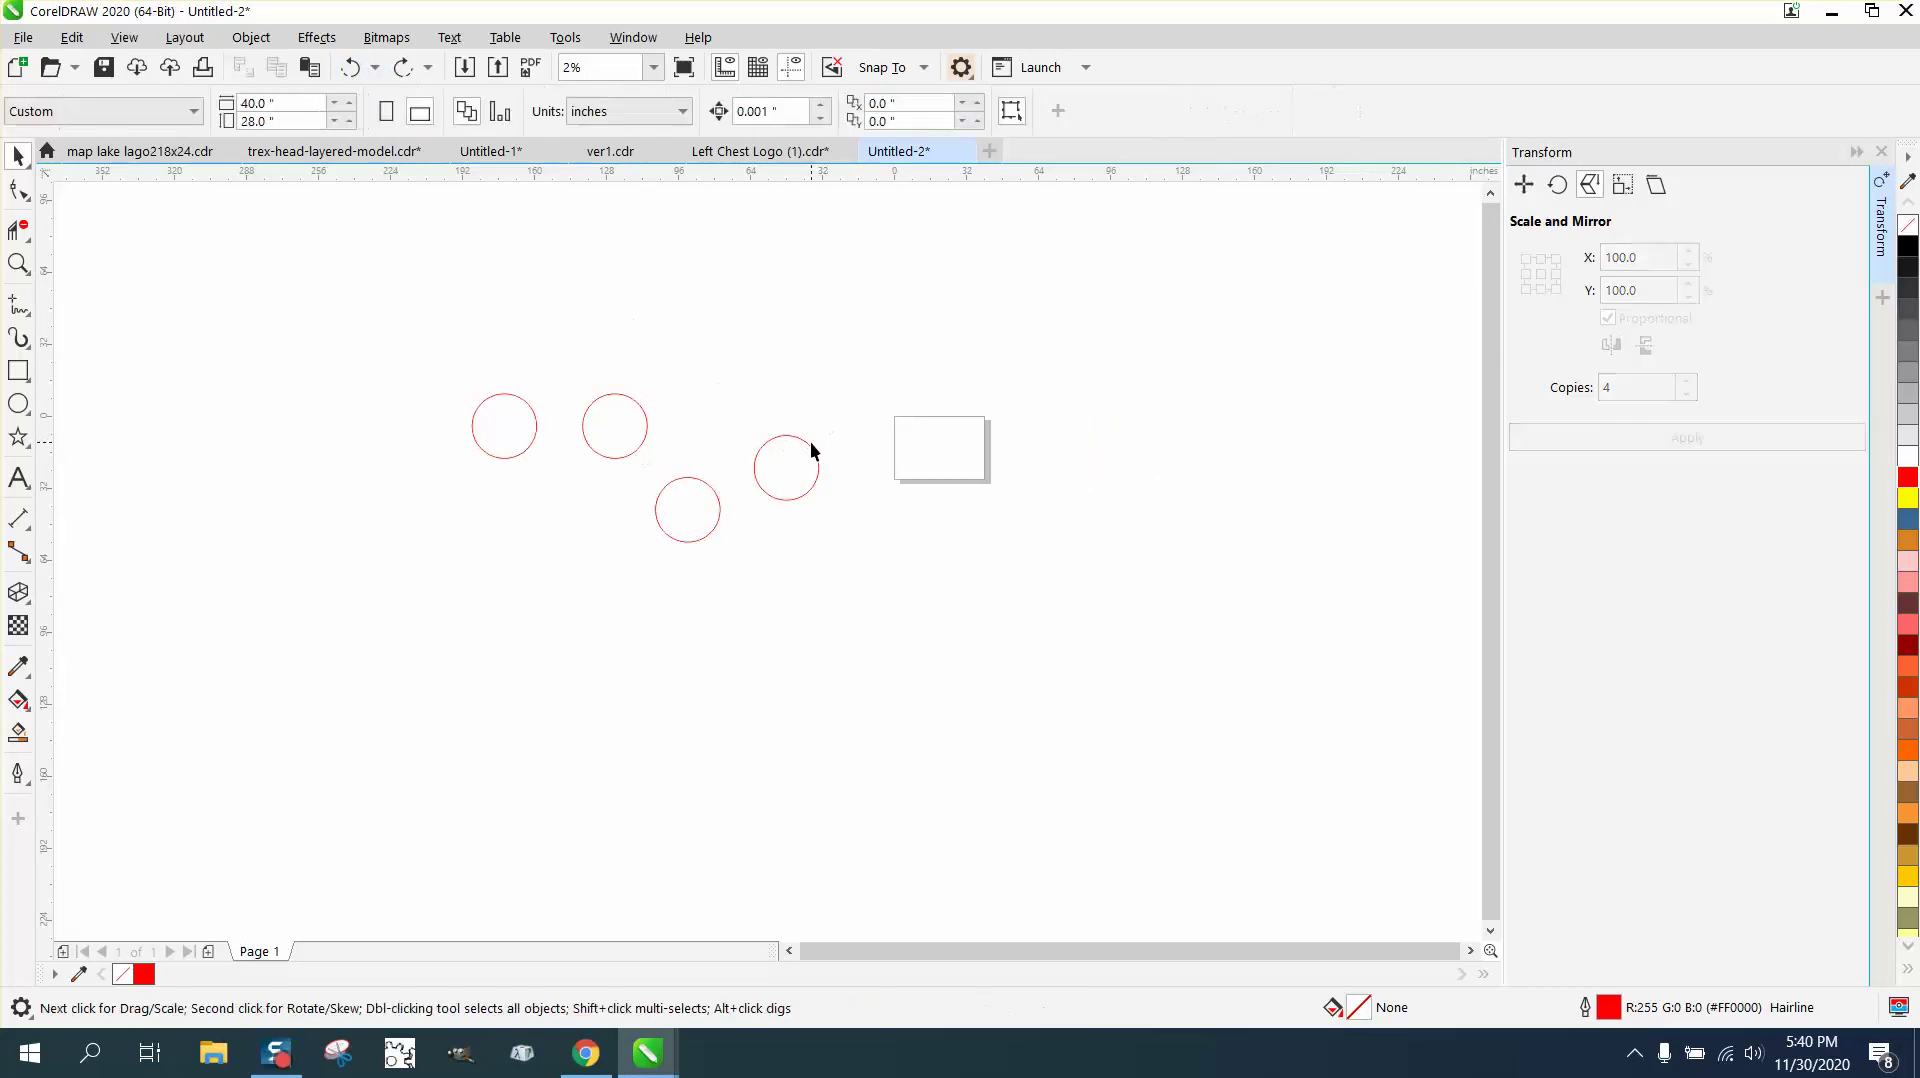
pyautogui.moveTo(810, 450); pyautogui.dragTo(1253, 457)
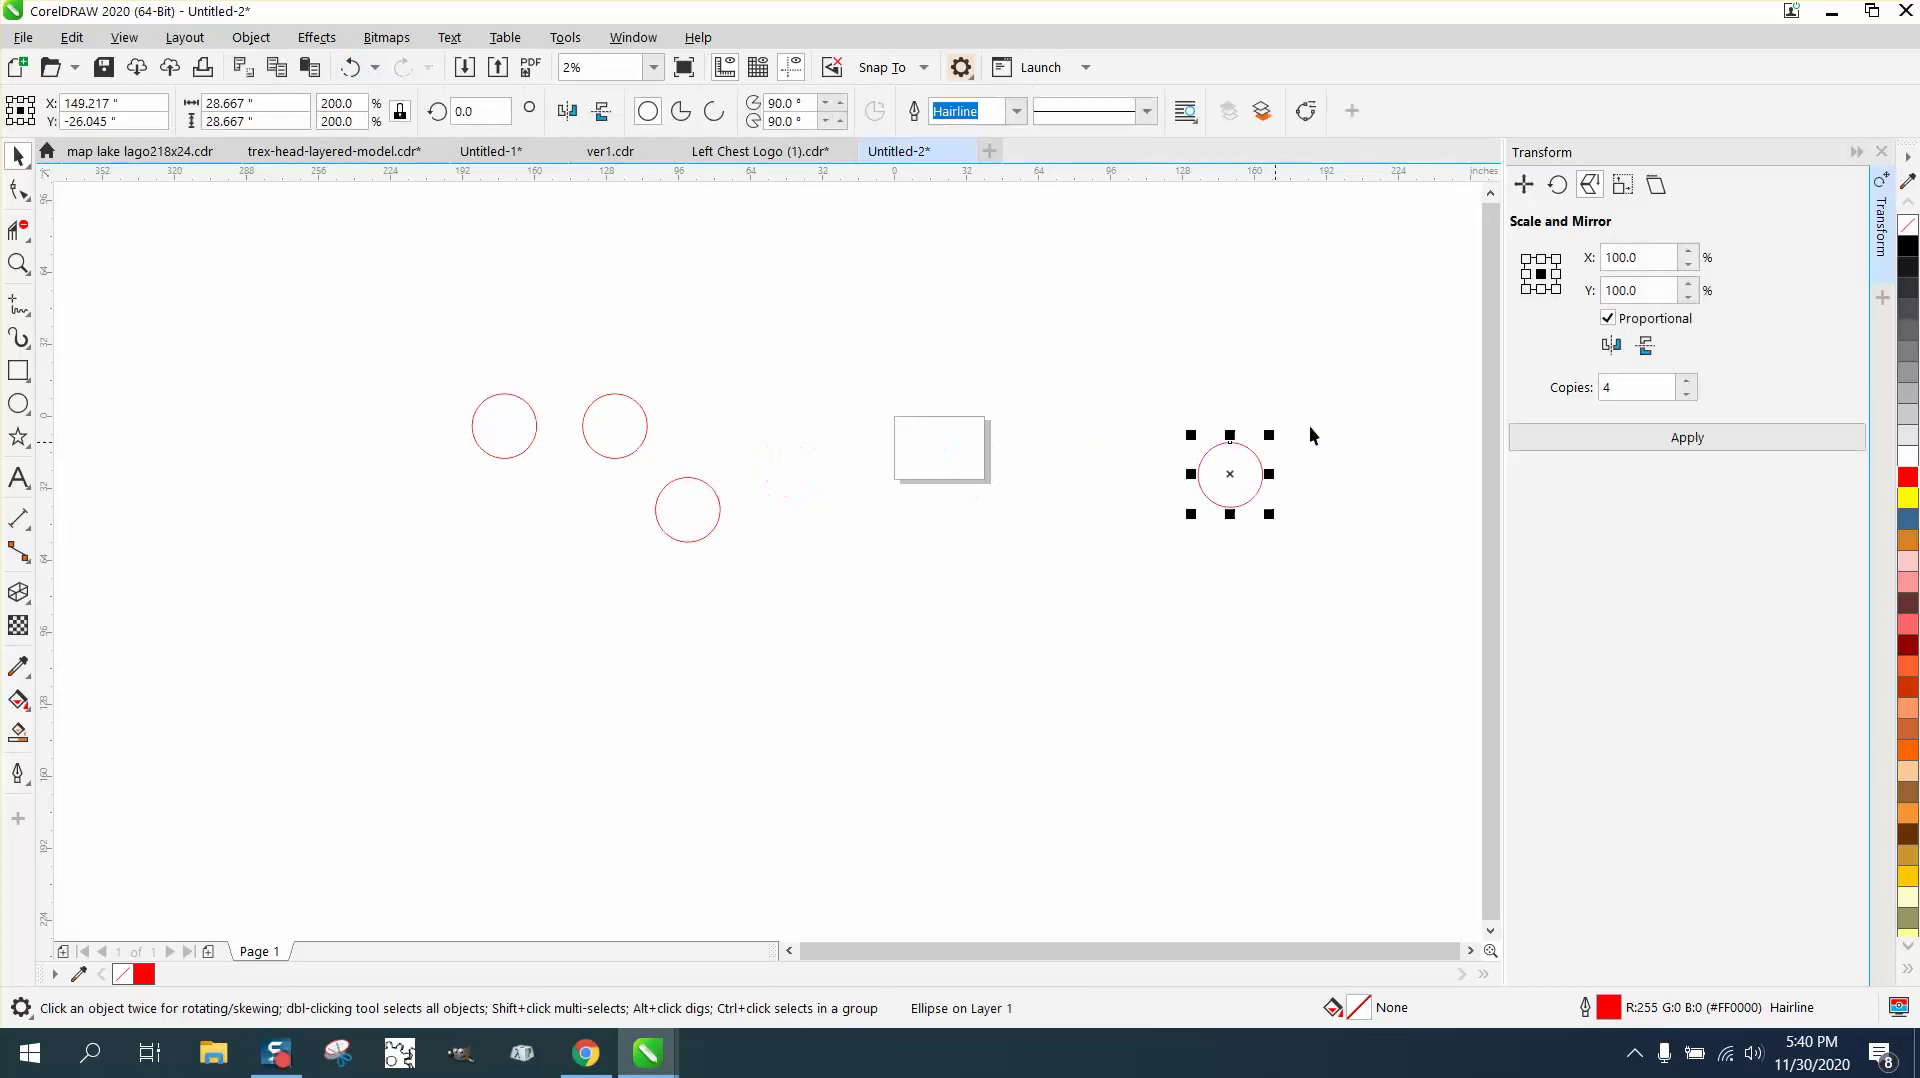
pyautogui.click(1650, 257)
pyautogui.click(1541, 273)
pyautogui.write('200')
pyautogui.click(1684, 443)
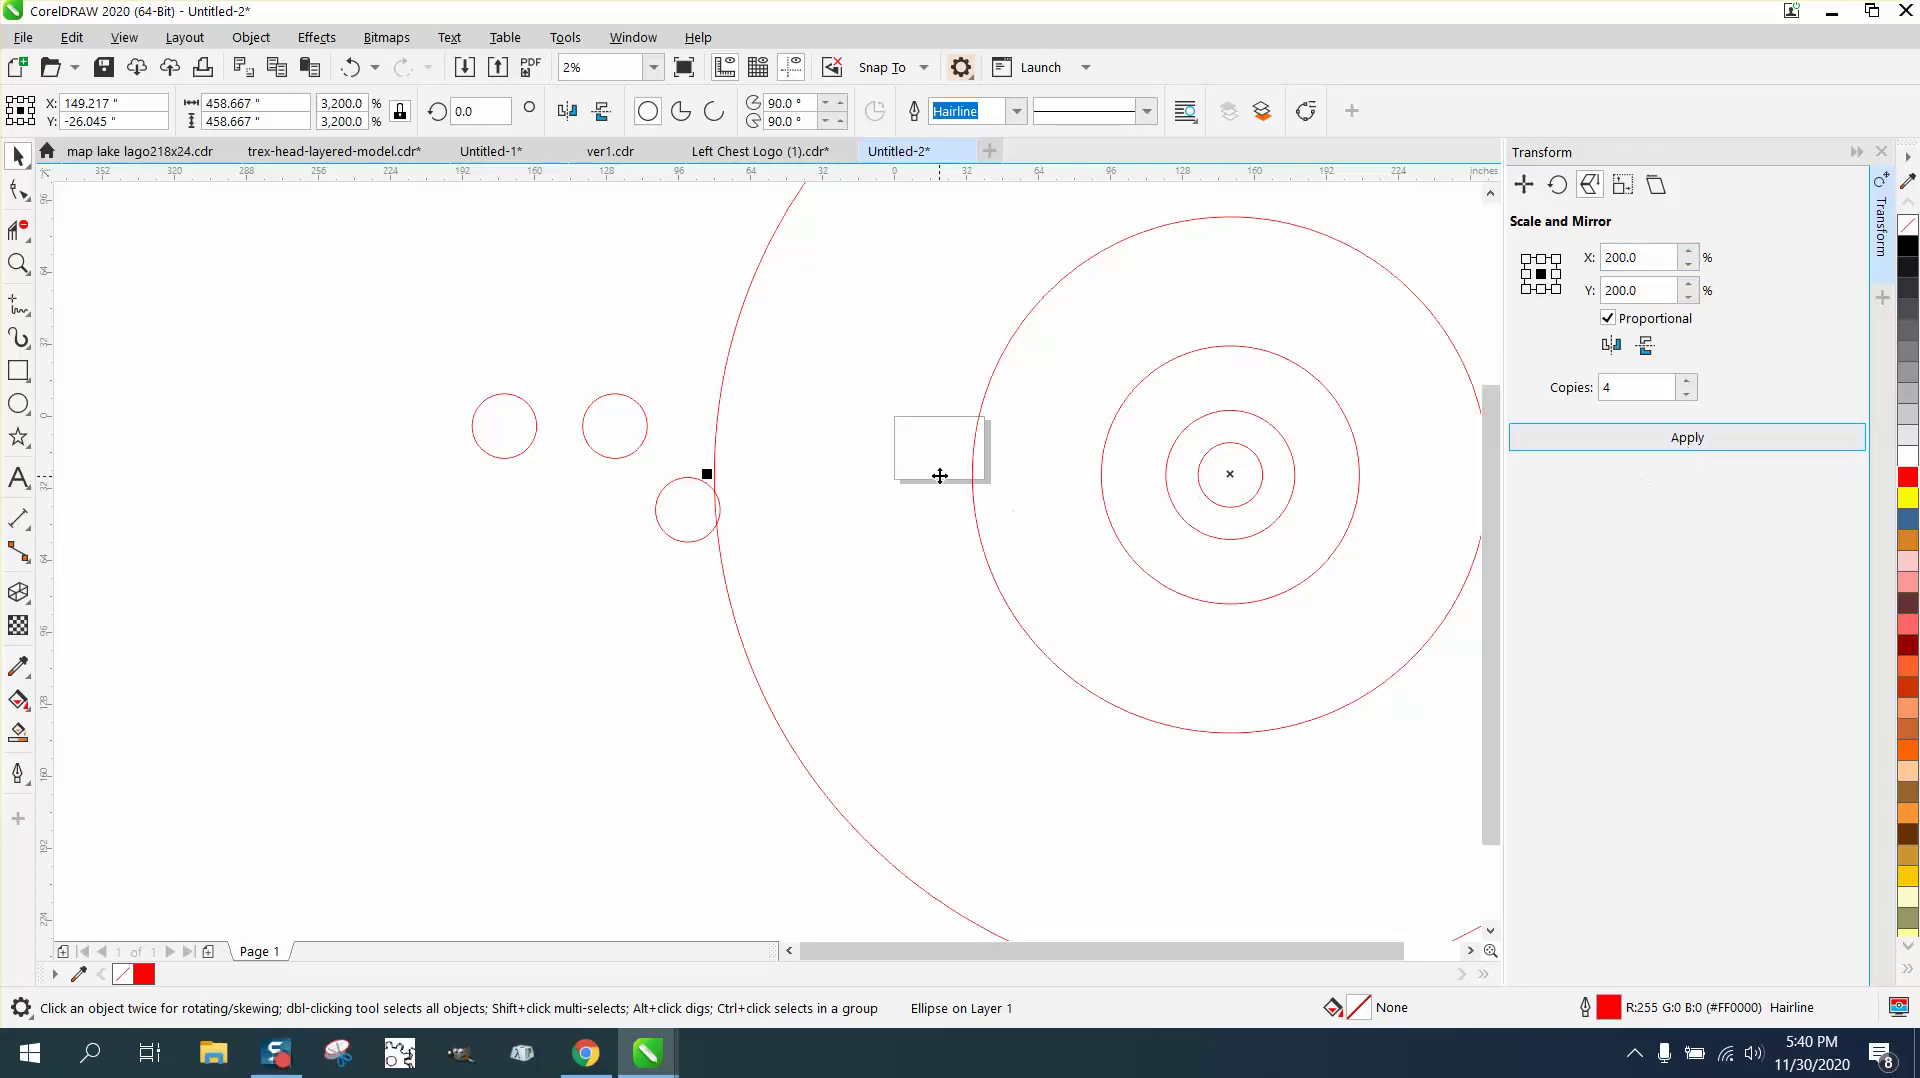
pyautogui.scroll(-1, 939, 476)
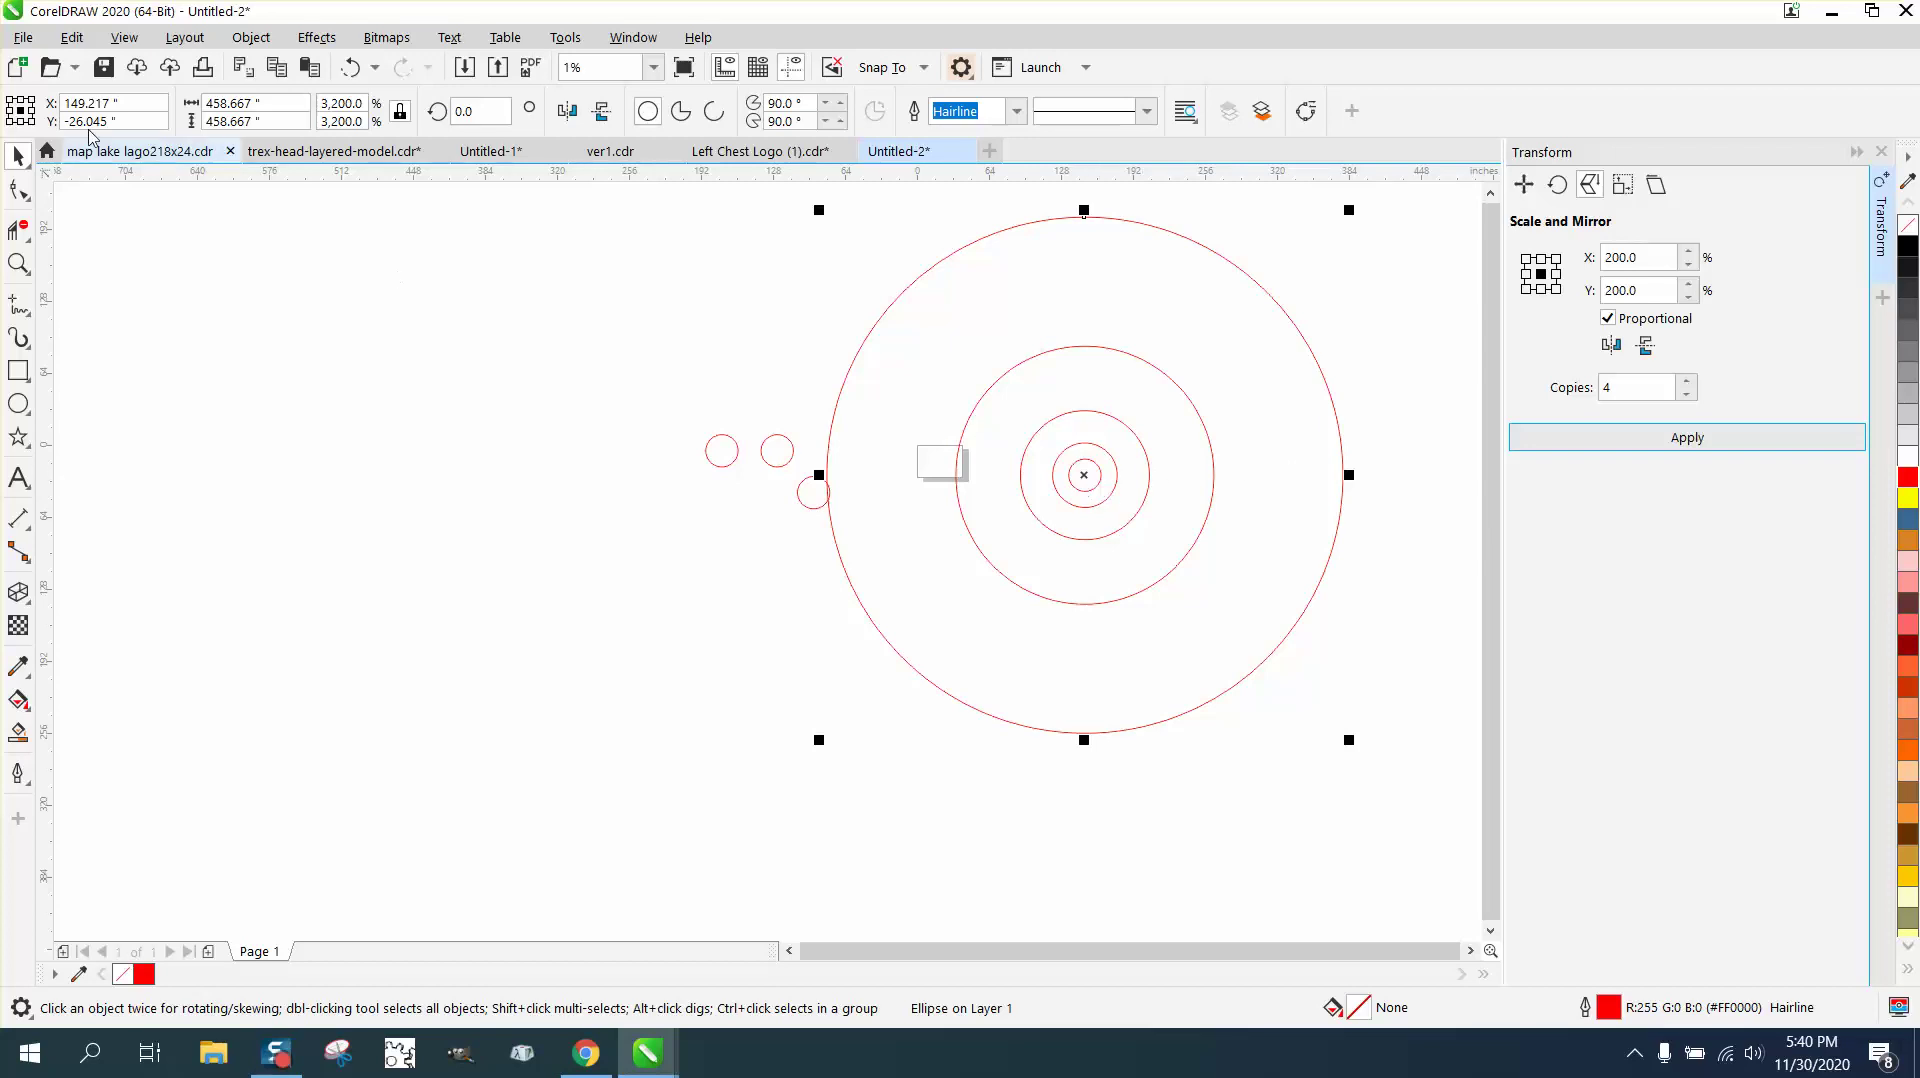
pyautogui.click(1049, 471)
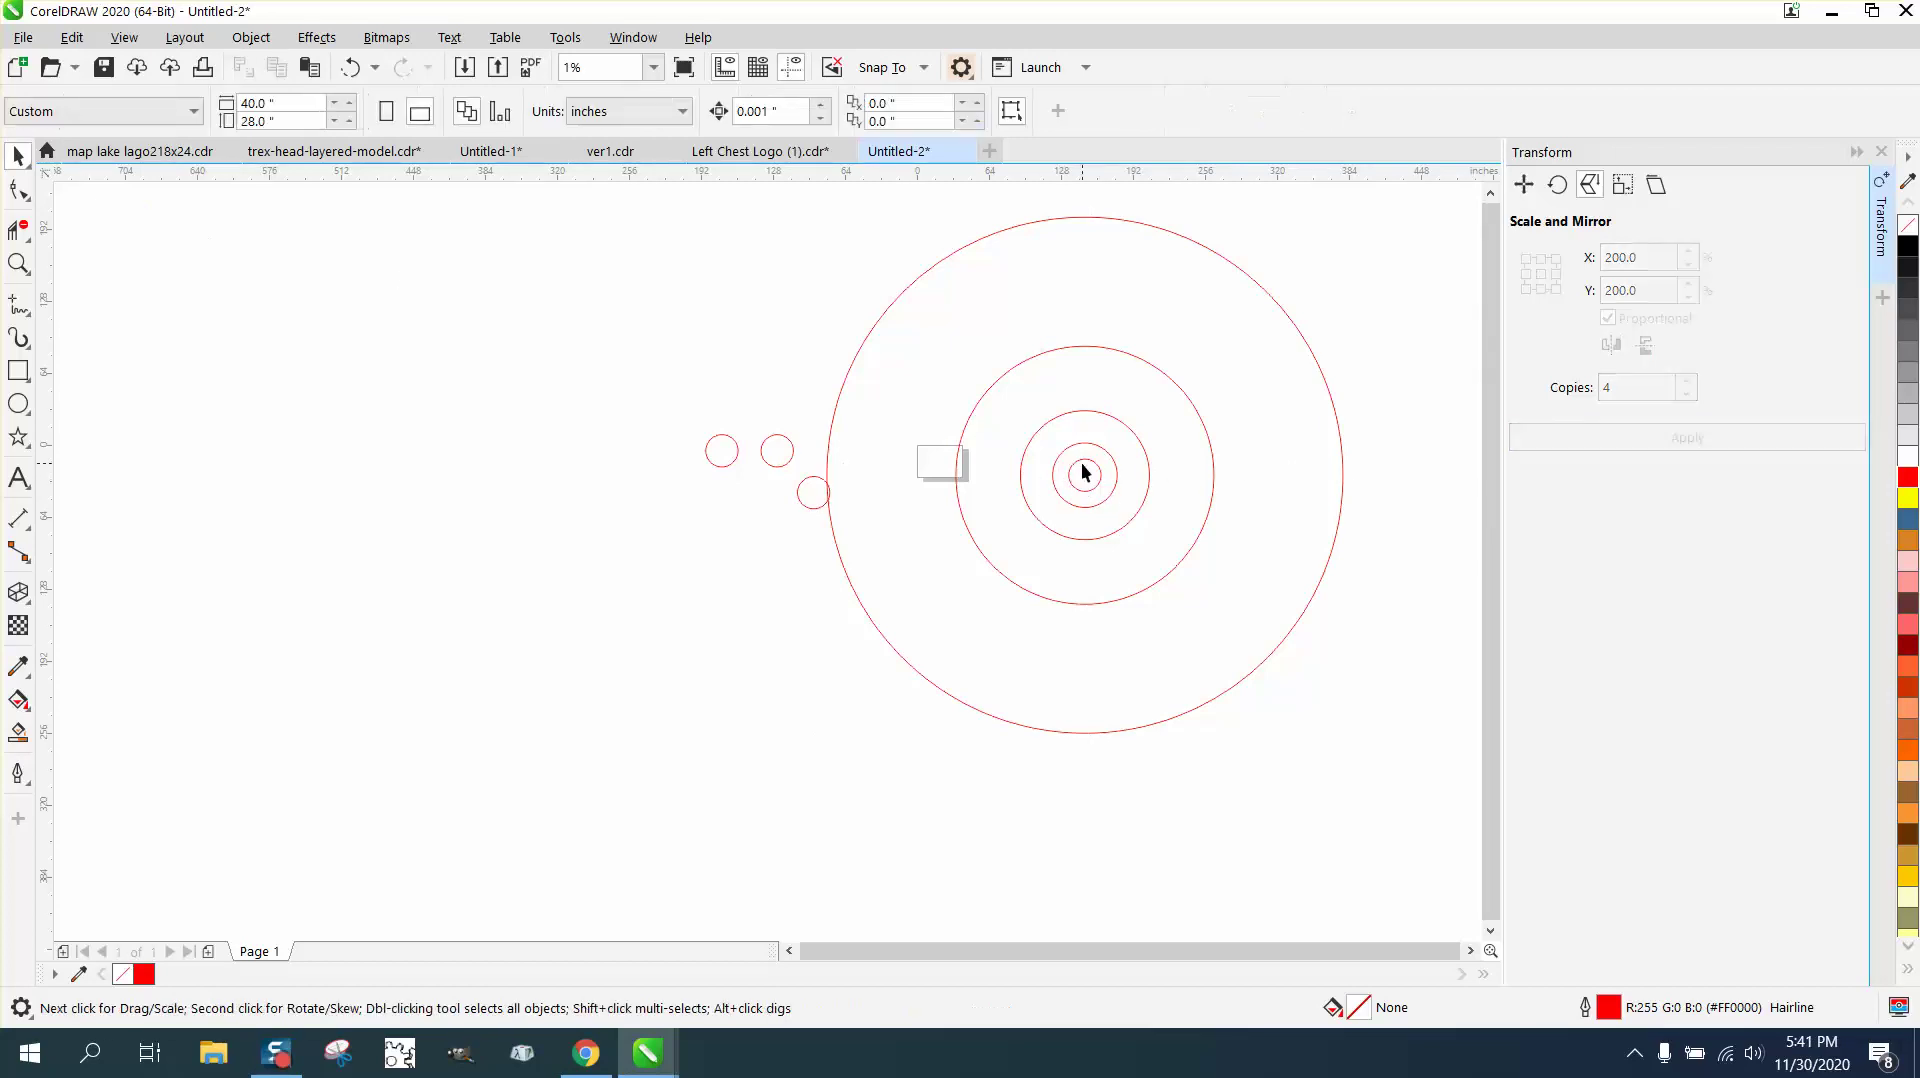
pyautogui.click(1084, 472)
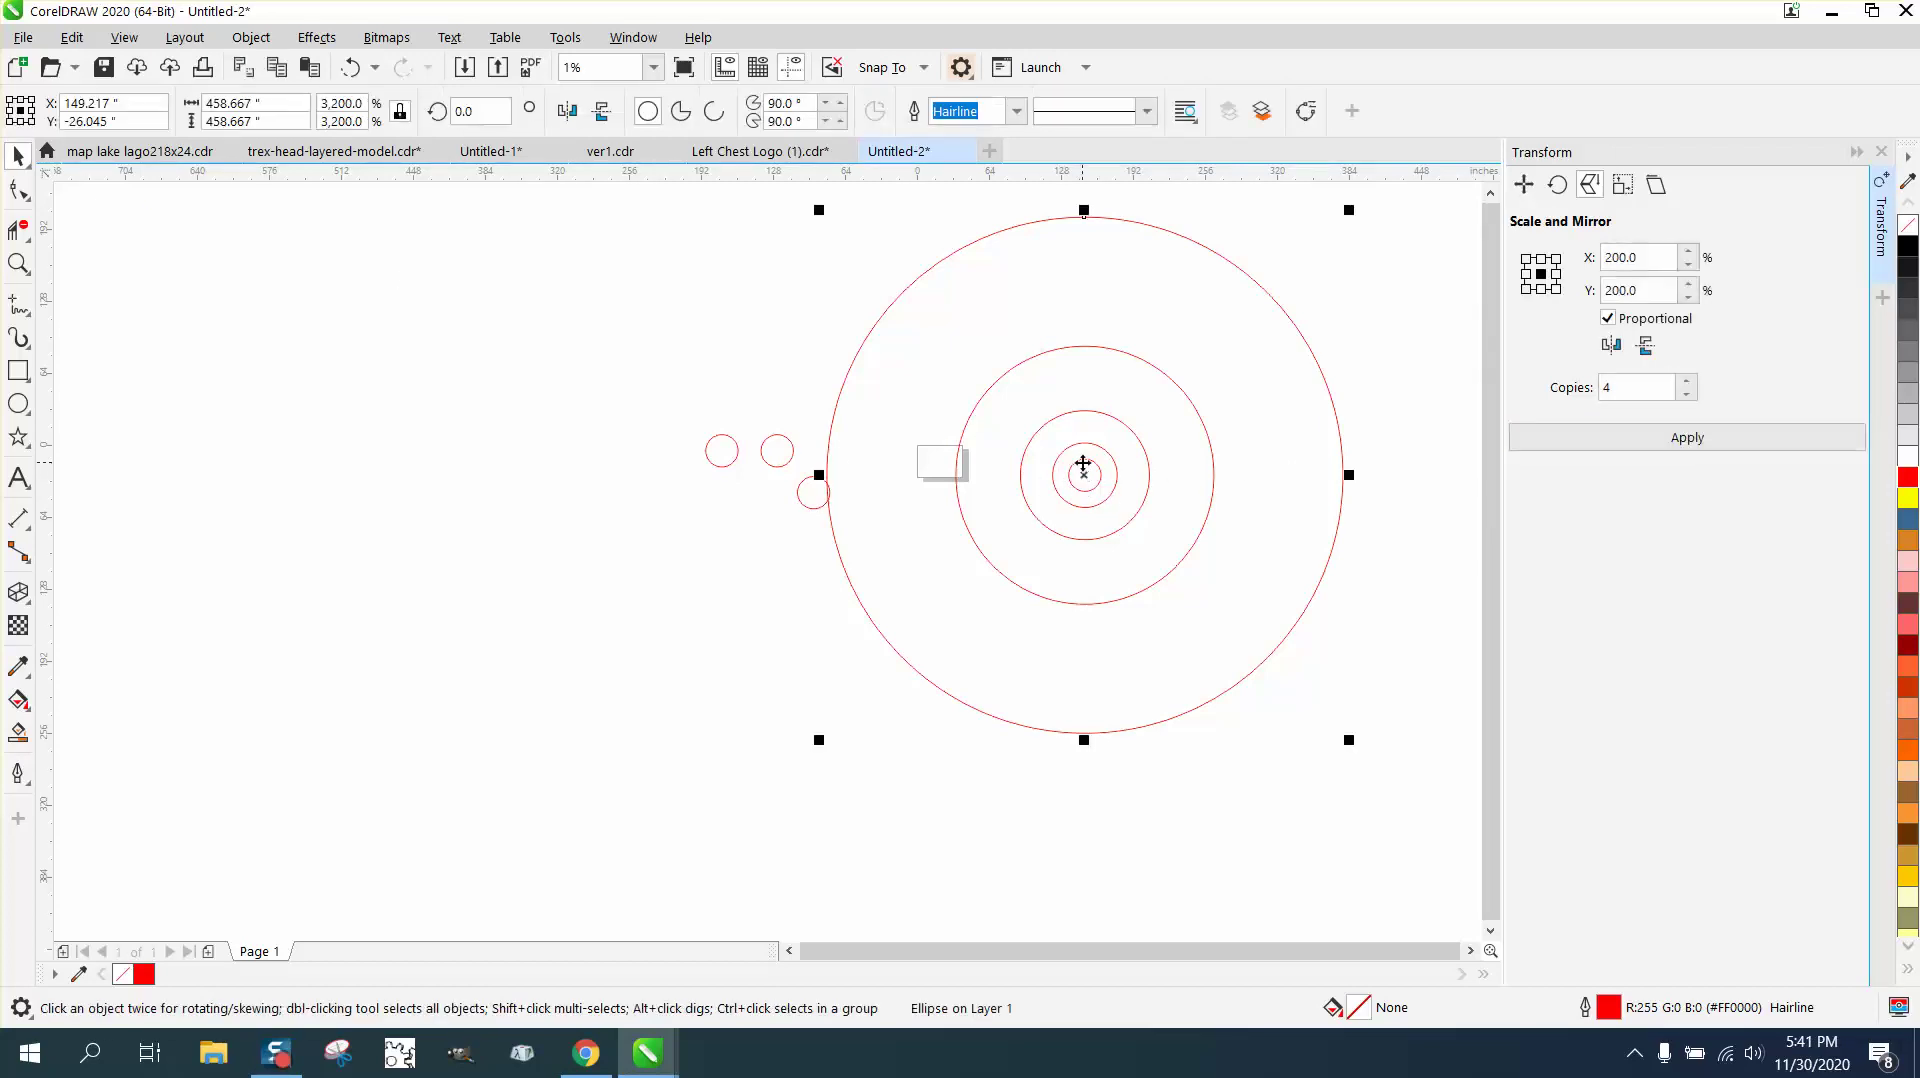
# - Move the three small circles to the left, leaving the Object menu unused
pyautogui.click(262, 44)
pyautogui.moveTo(480, 438)
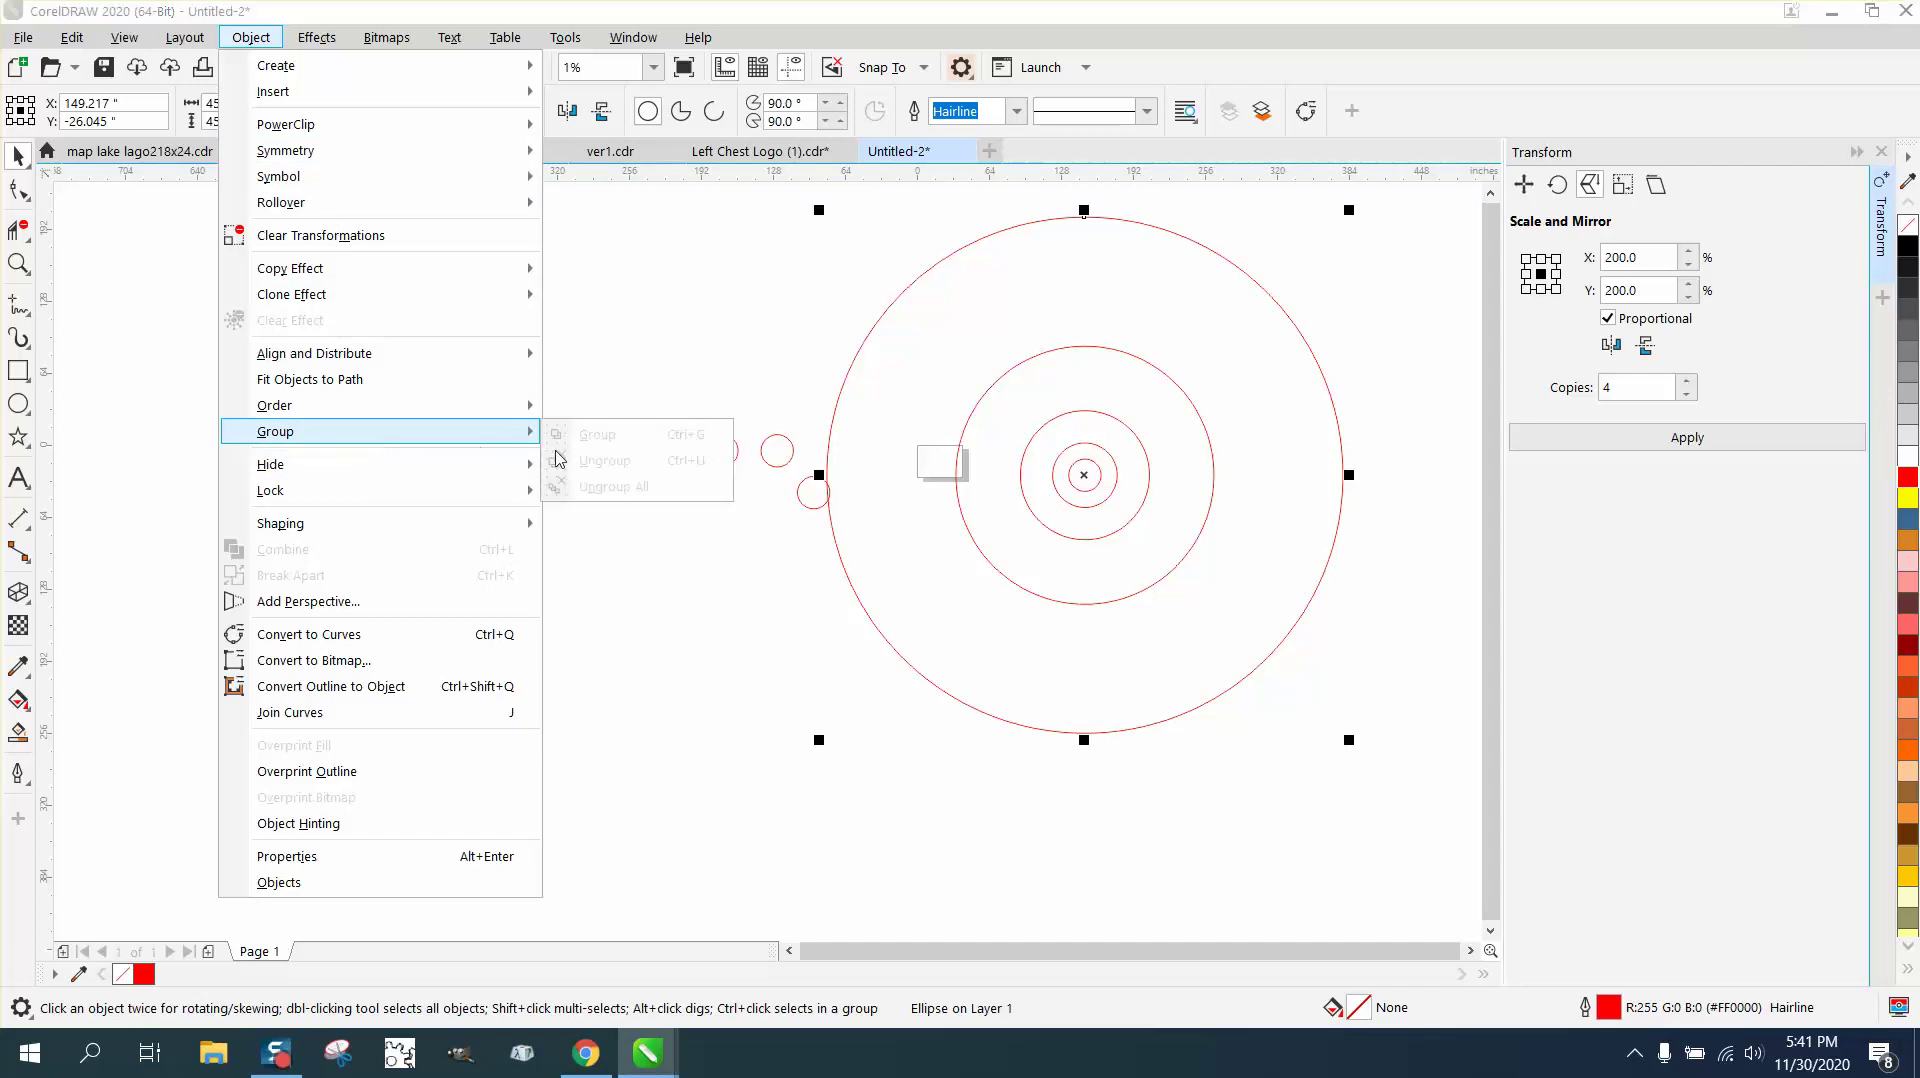
pyautogui.scroll(-1, 599, 390)
pyautogui.click(698, 540)
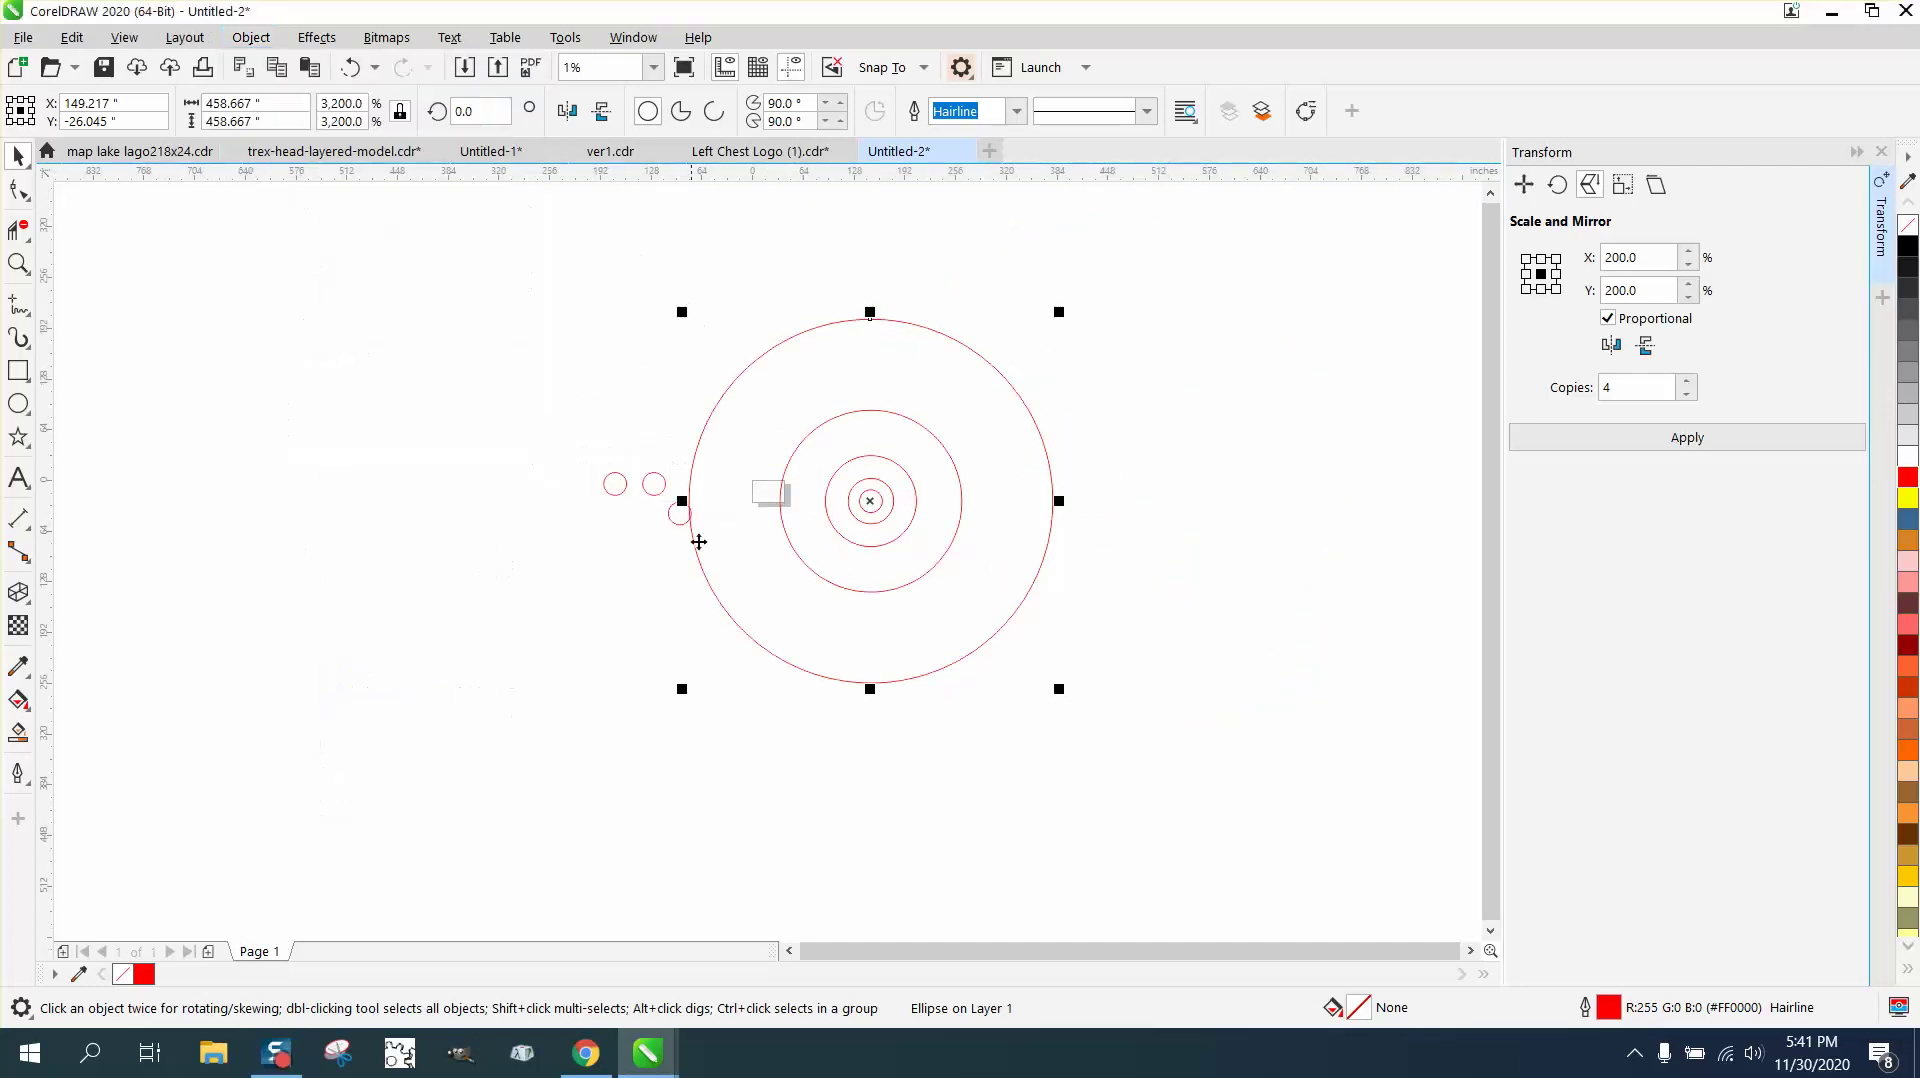
pyautogui.moveTo(583, 458); pyautogui.dragTo(330, 431)
pyautogui.moveTo(567, 282); pyautogui.dragTo(1256, 783)
# - Skip grouping the circles and inspect the concentric circles individually, from centre to outermost
pyautogui.click(251, 37)
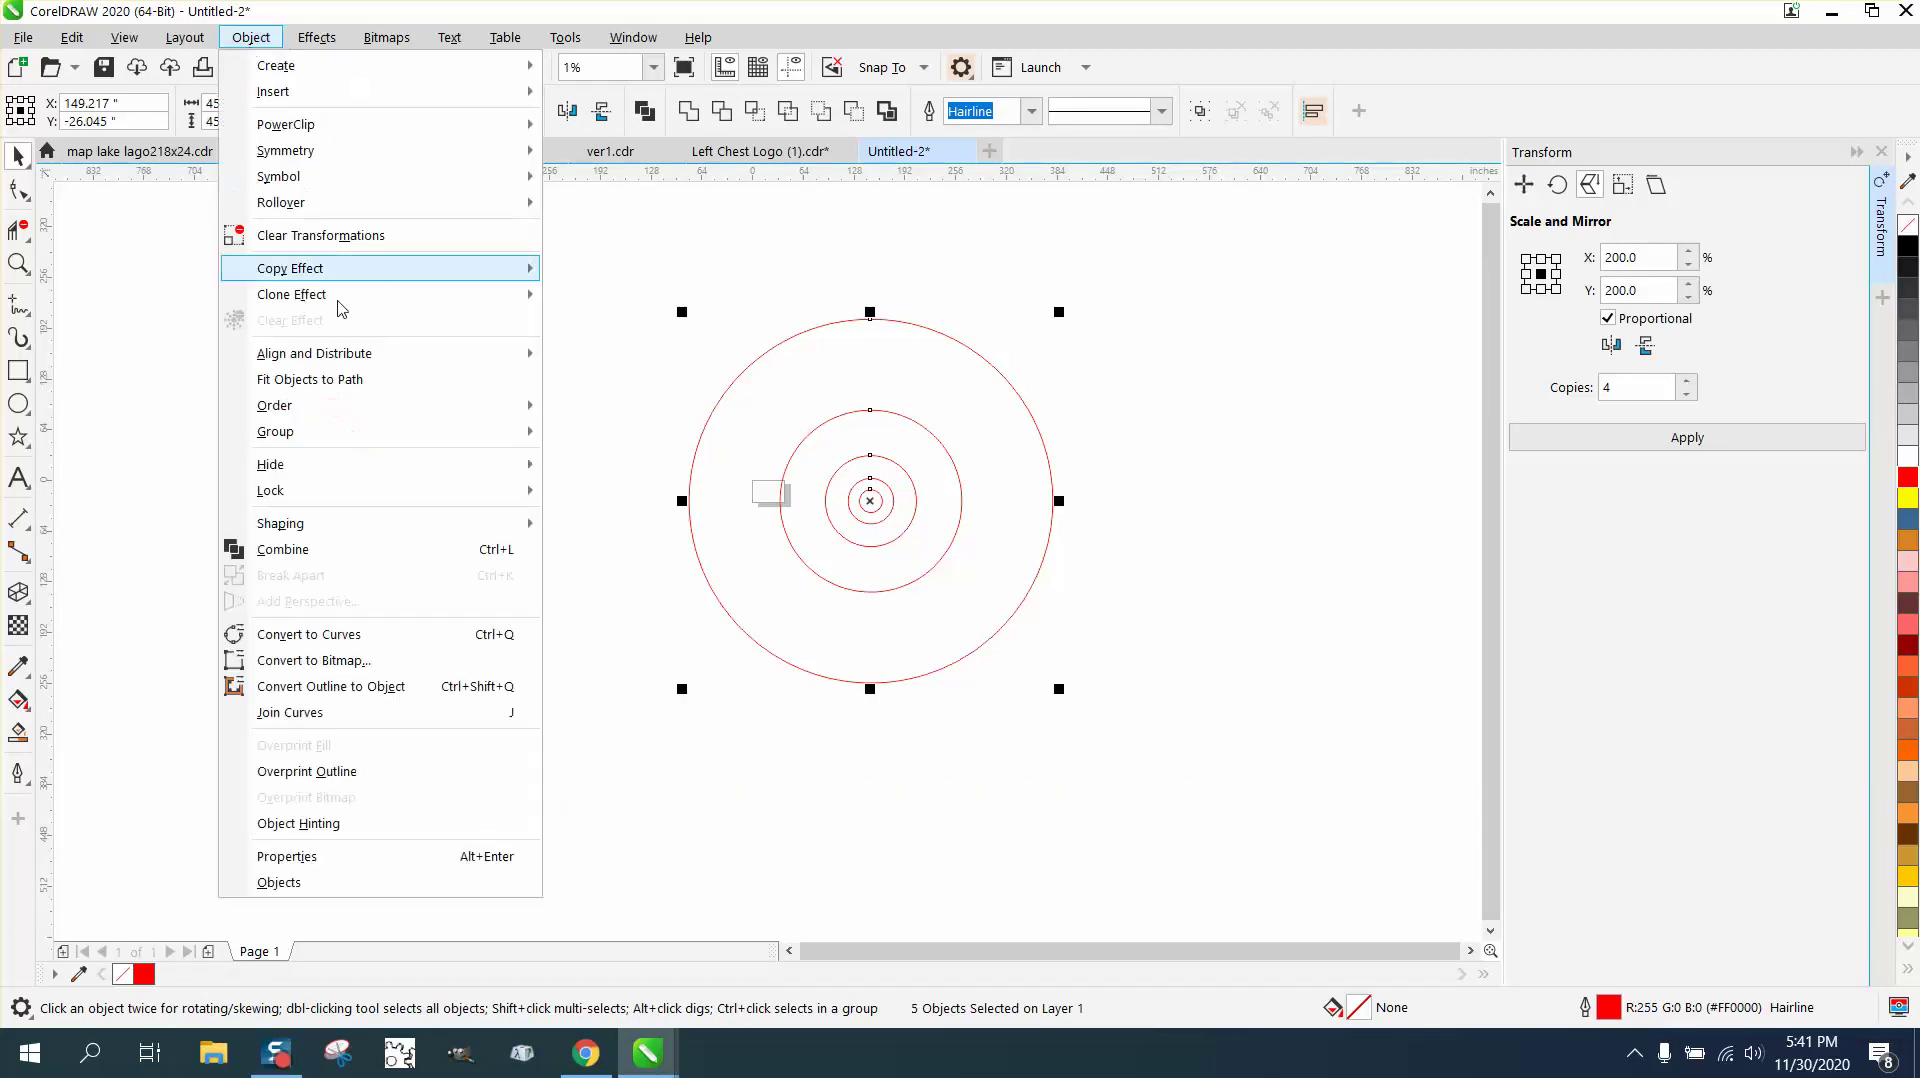
pyautogui.moveTo(316, 431)
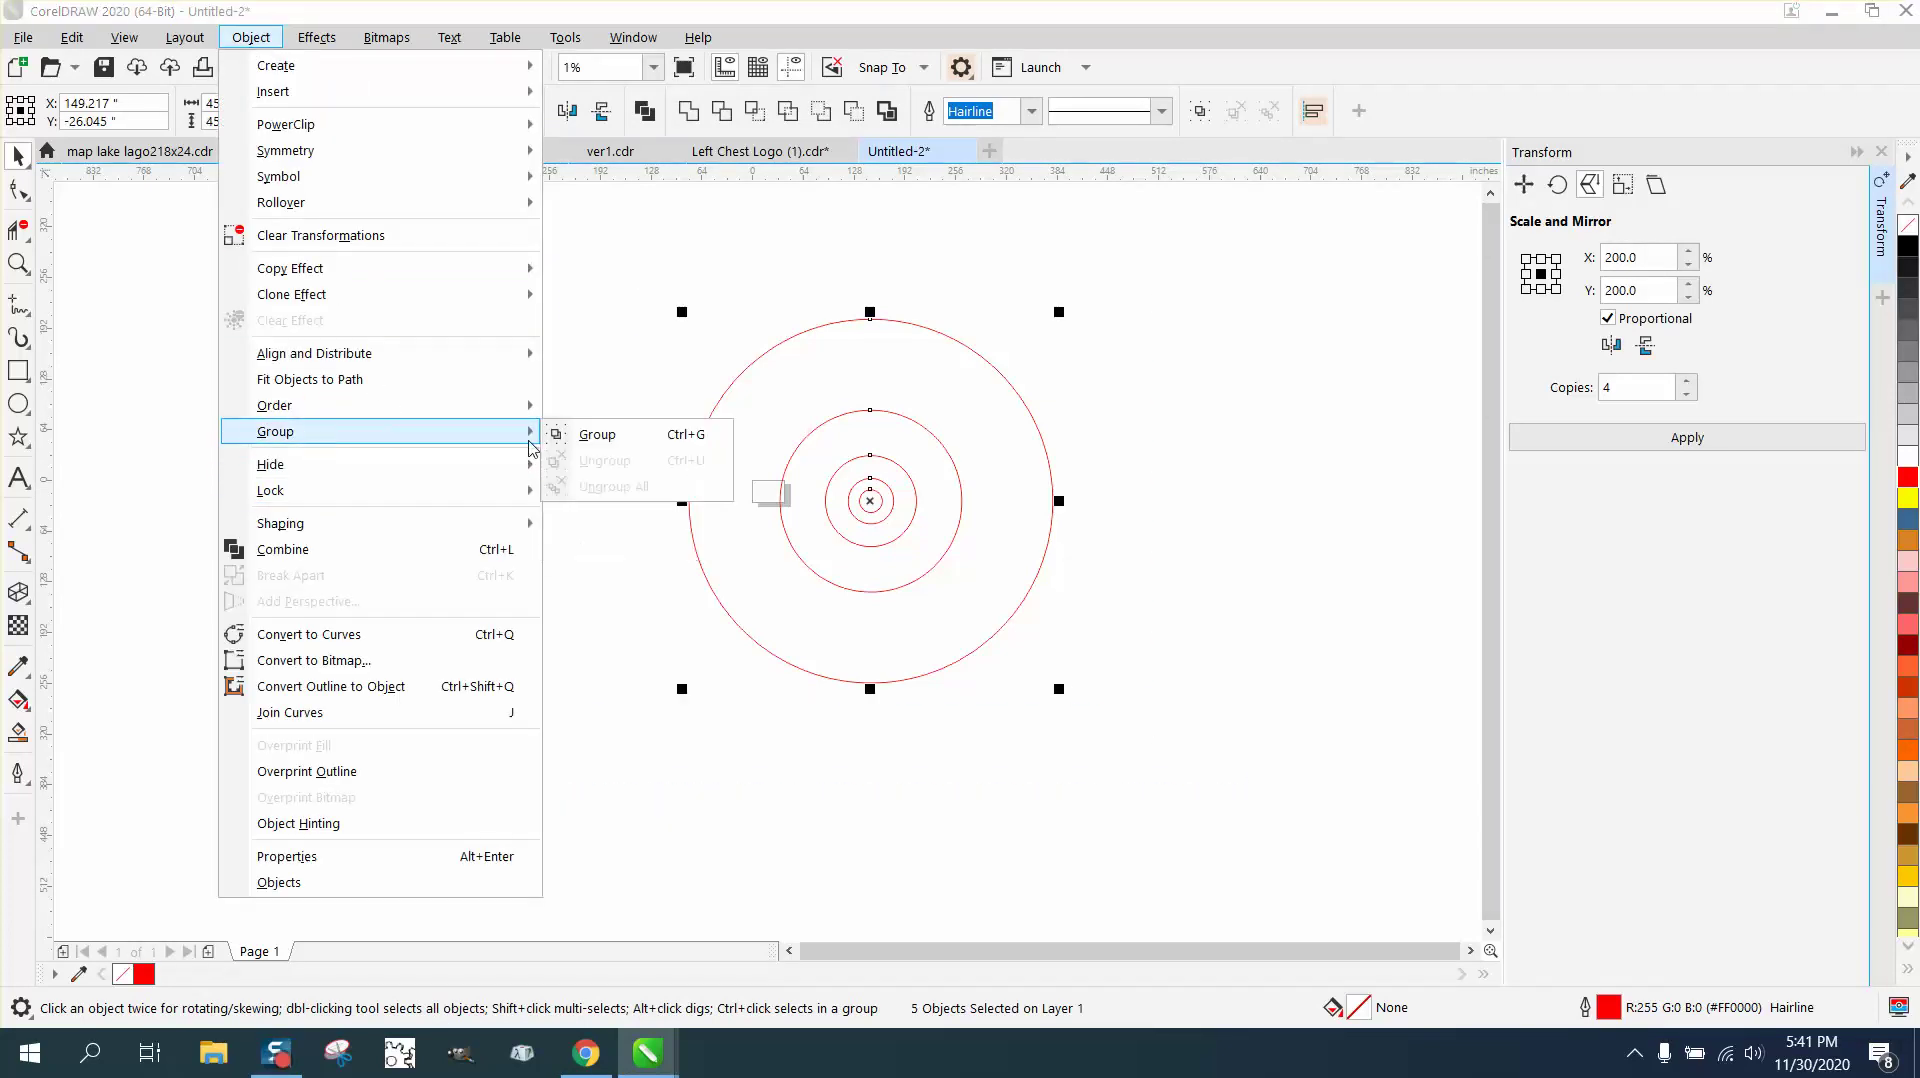
pyautogui.click(658, 341)
pyautogui.click(748, 383)
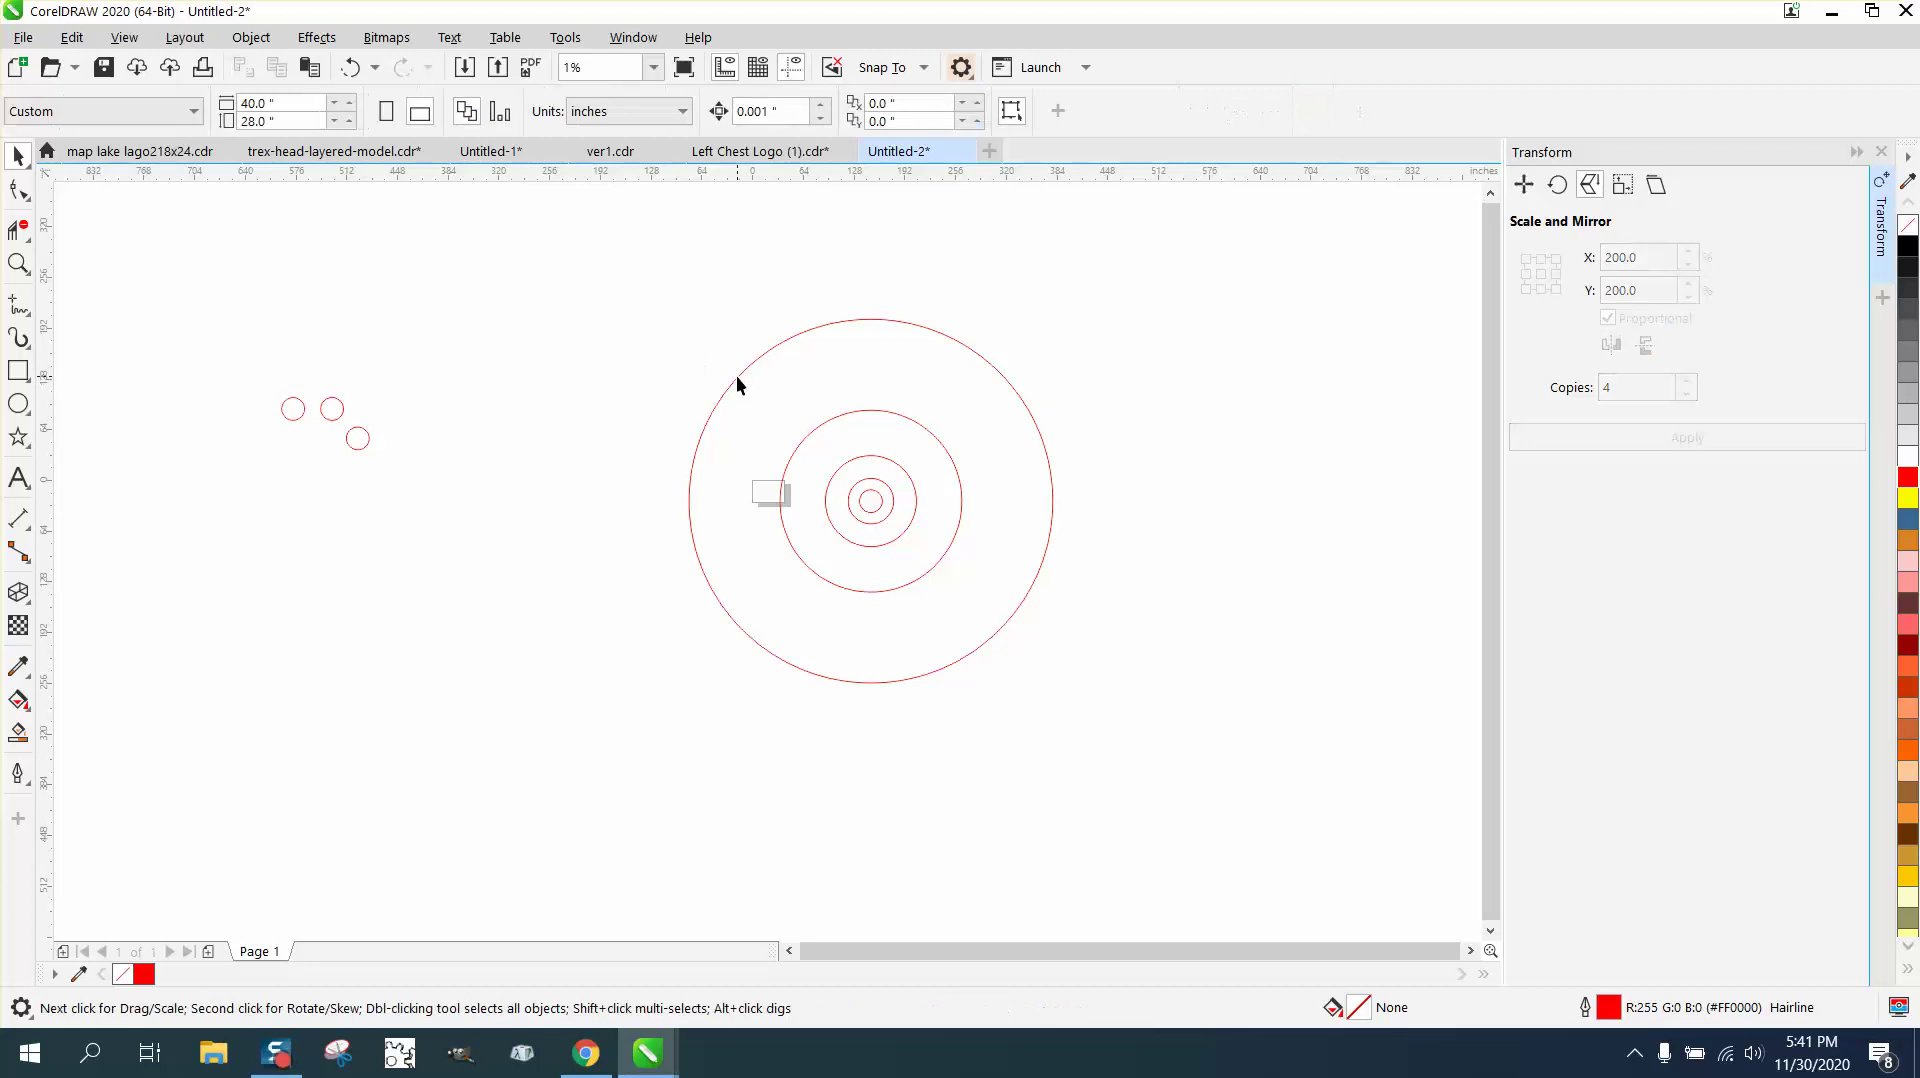
pyautogui.click(737, 378)
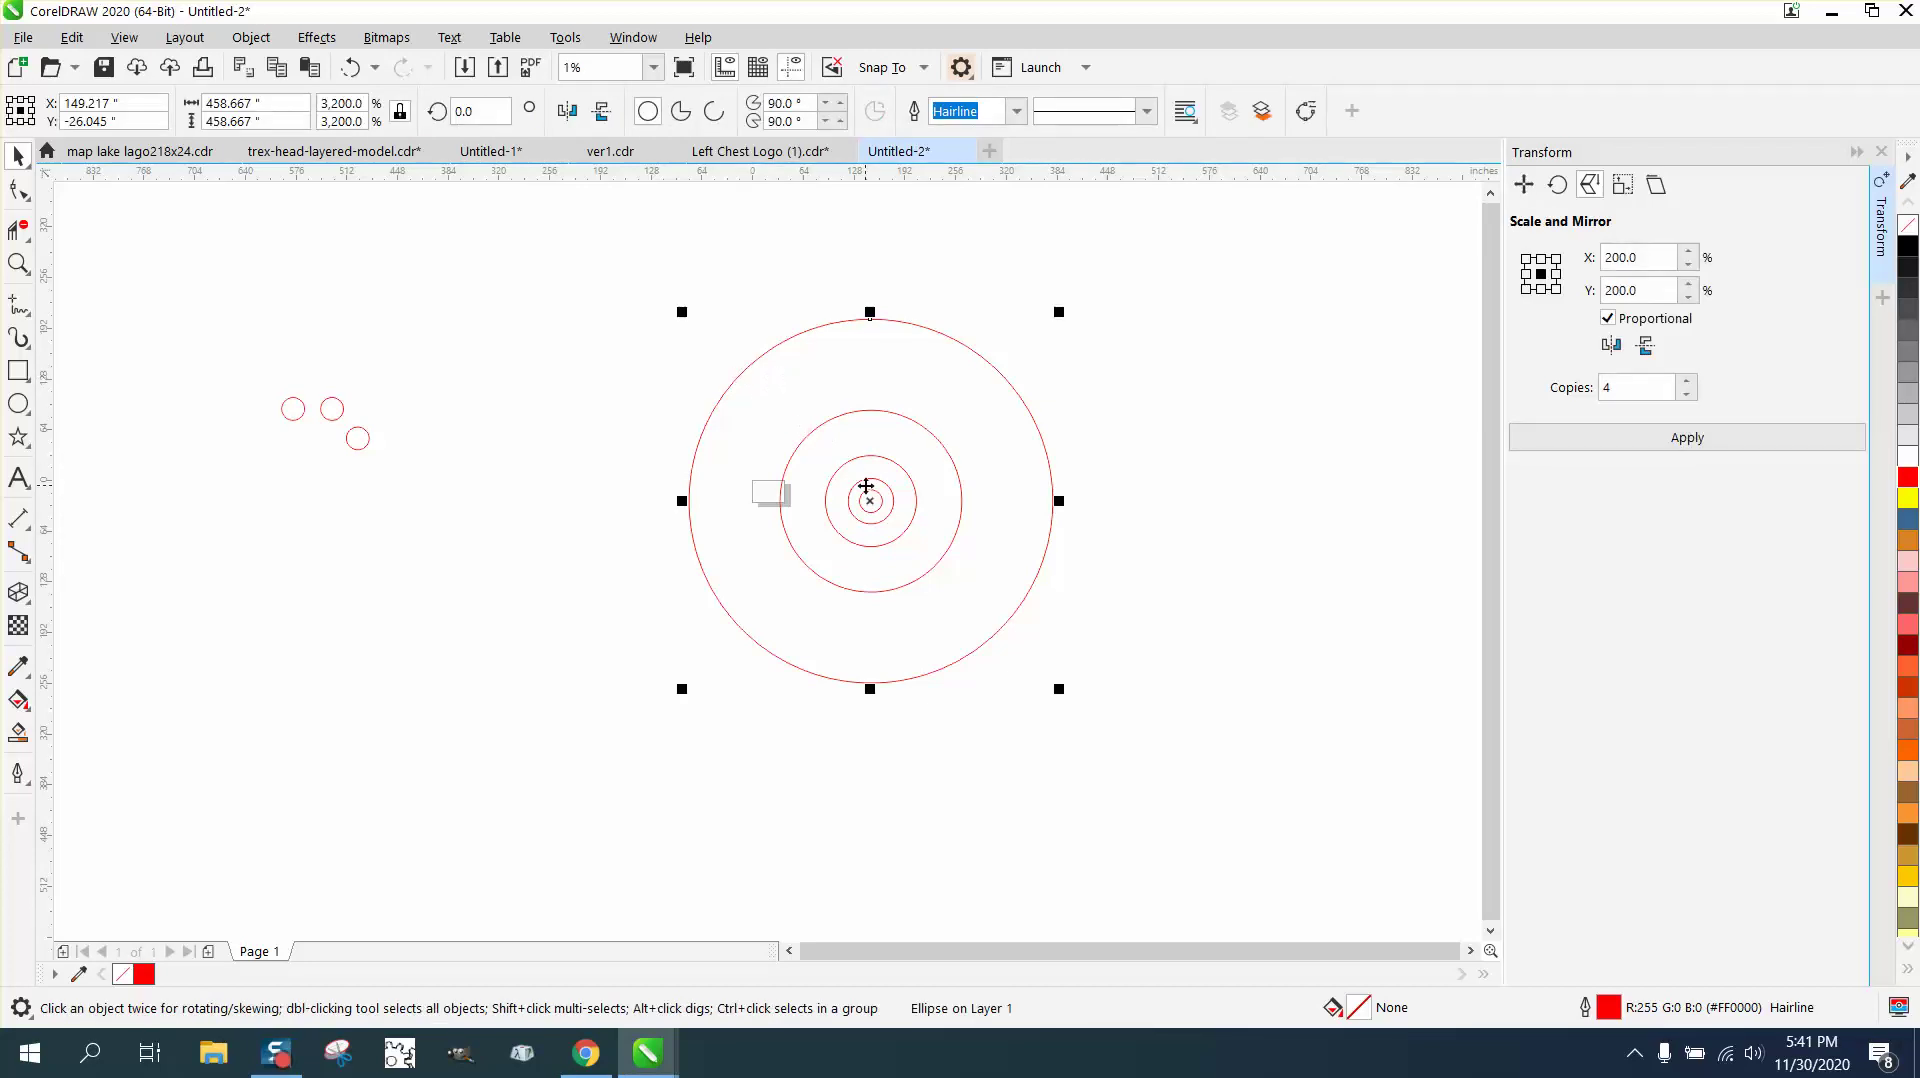
pyautogui.click(1070, 510)
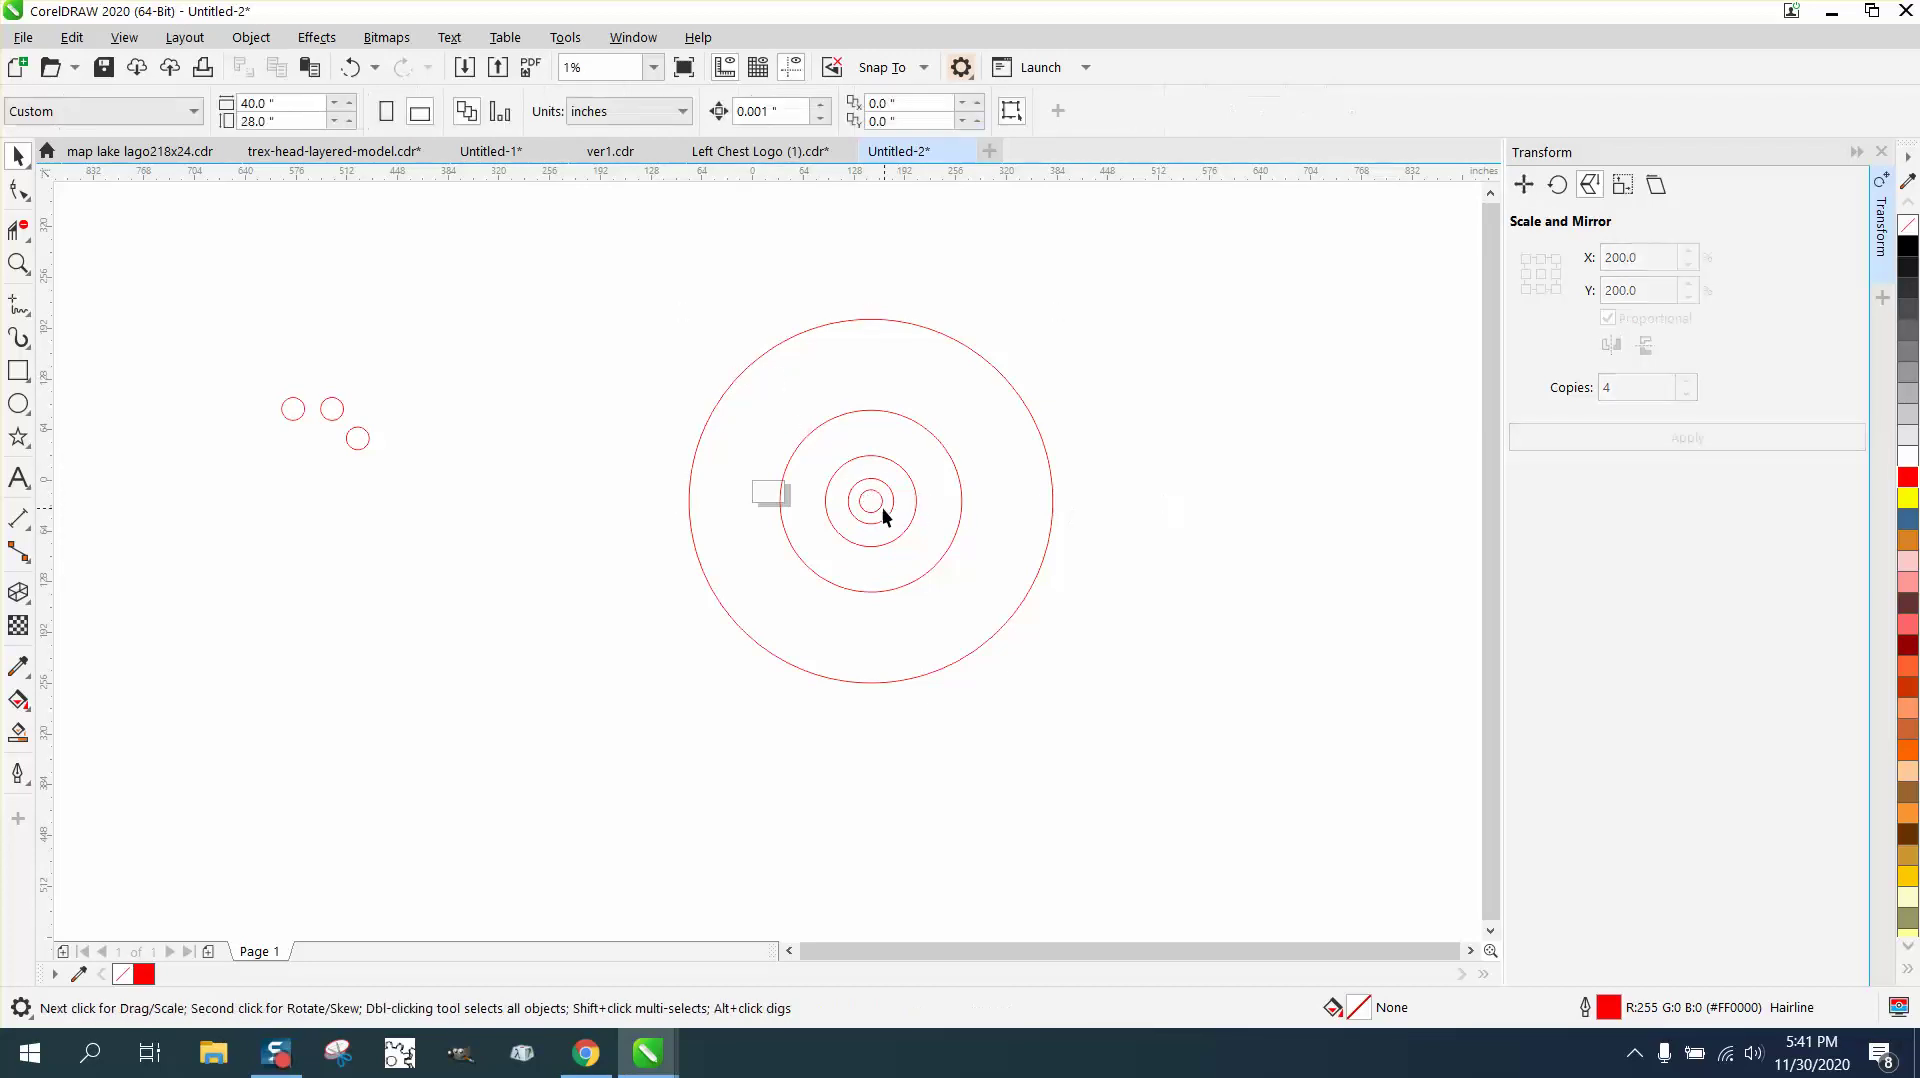
pyautogui.click(879, 504)
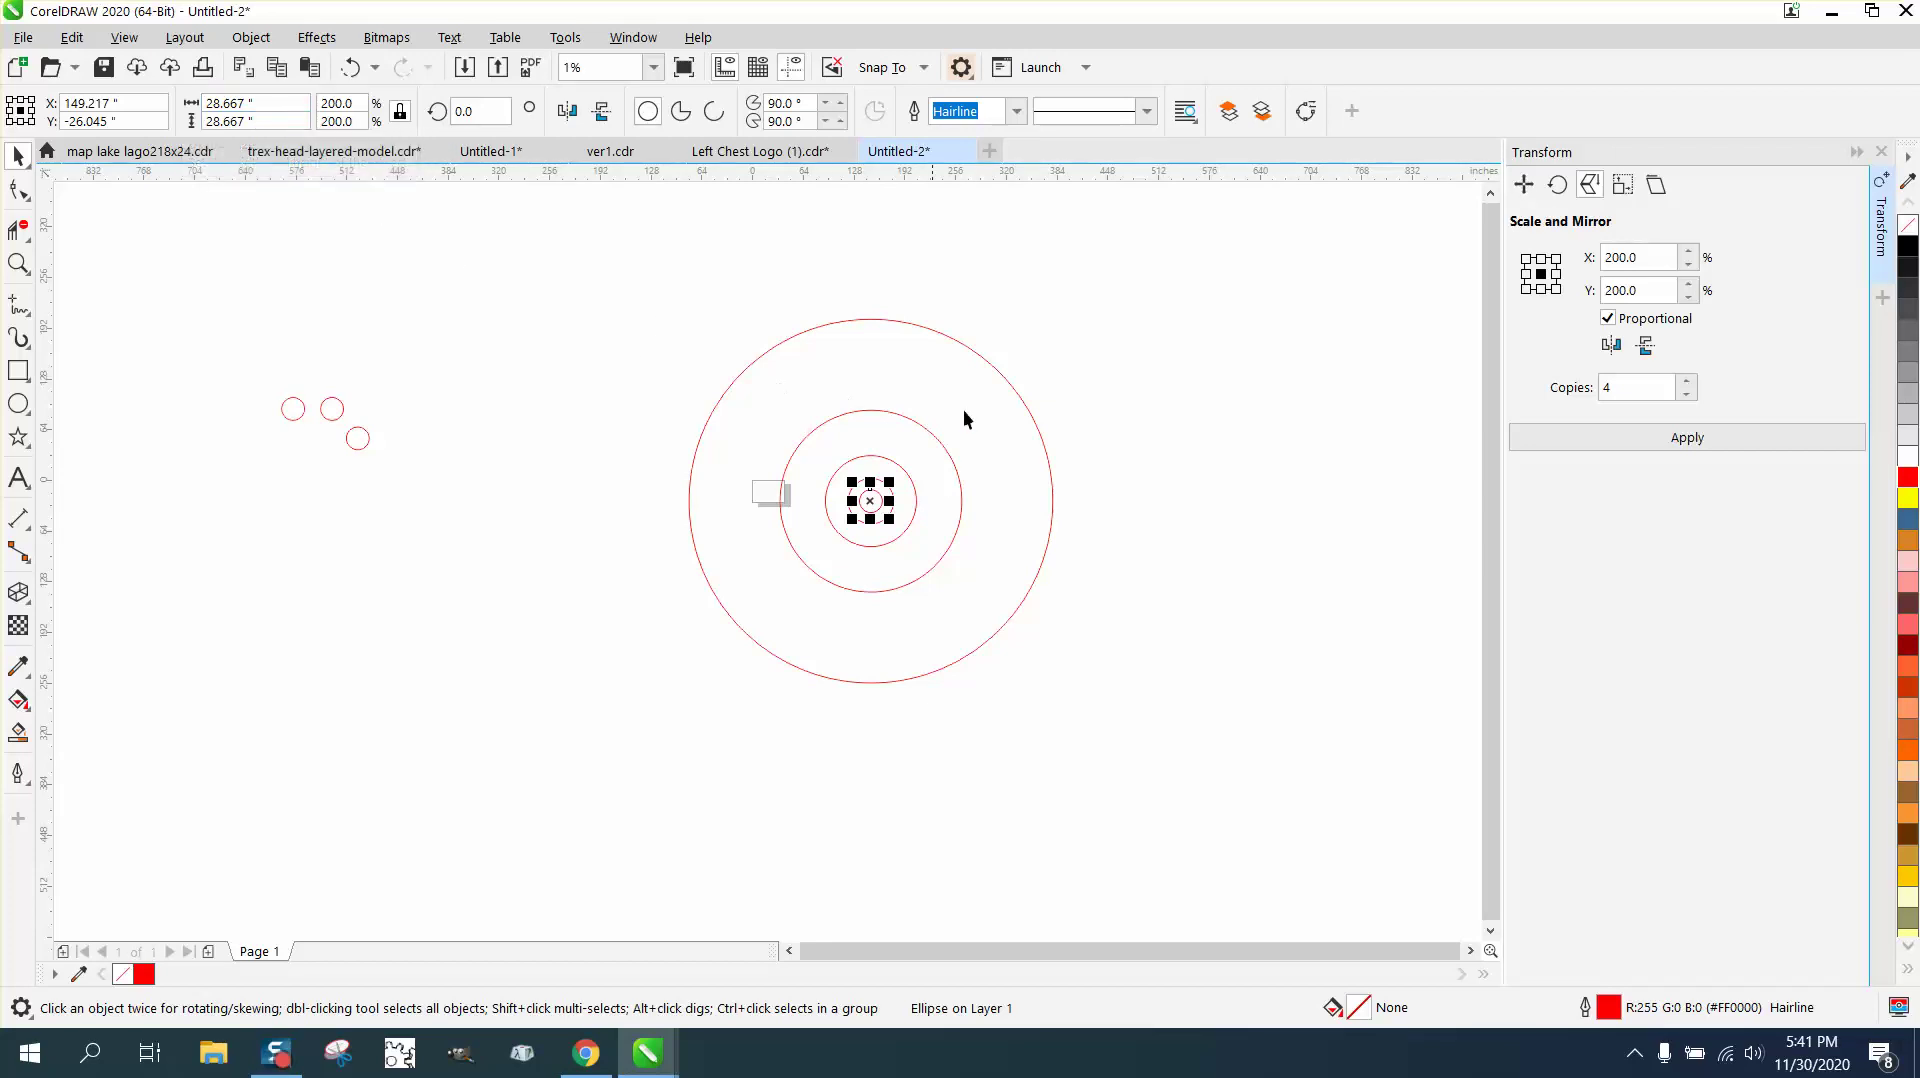
pyautogui.click(1119, 442)
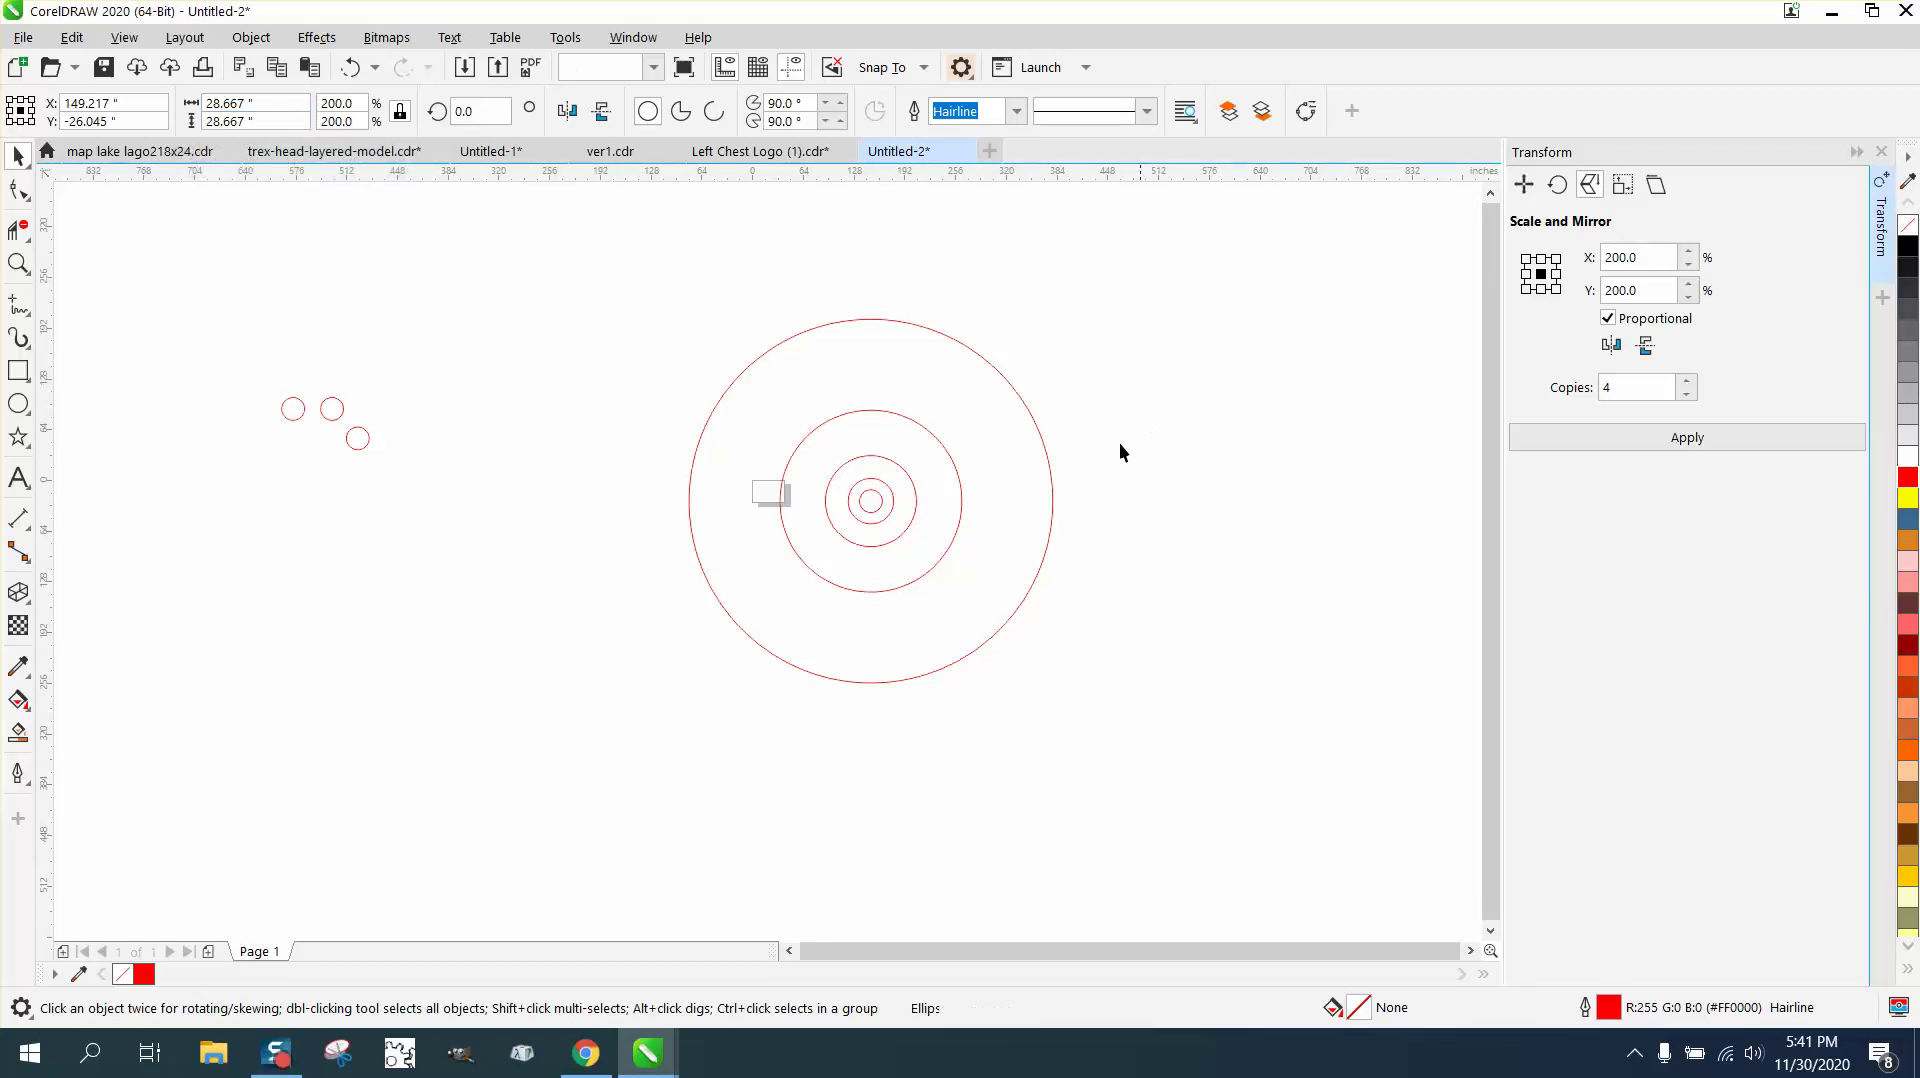
pyautogui.click(888, 495)
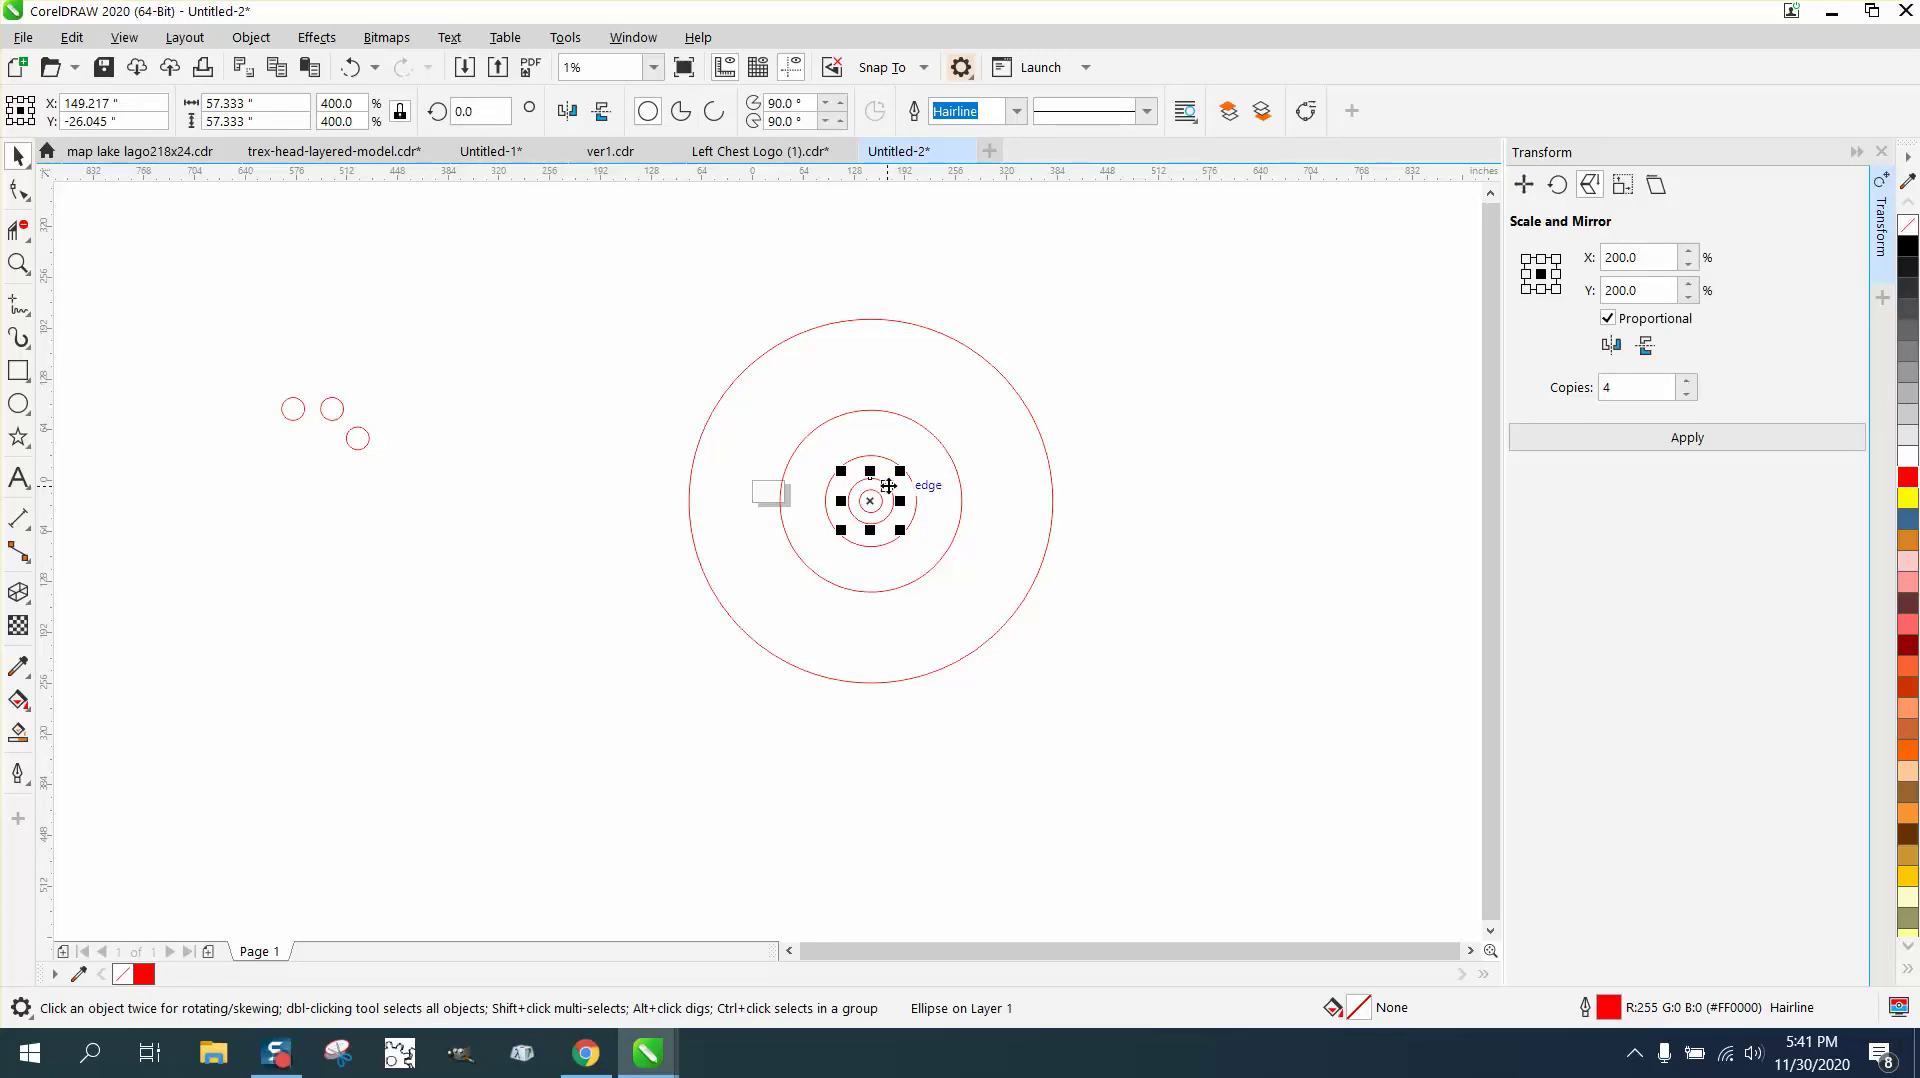
pyautogui.click(946, 450)
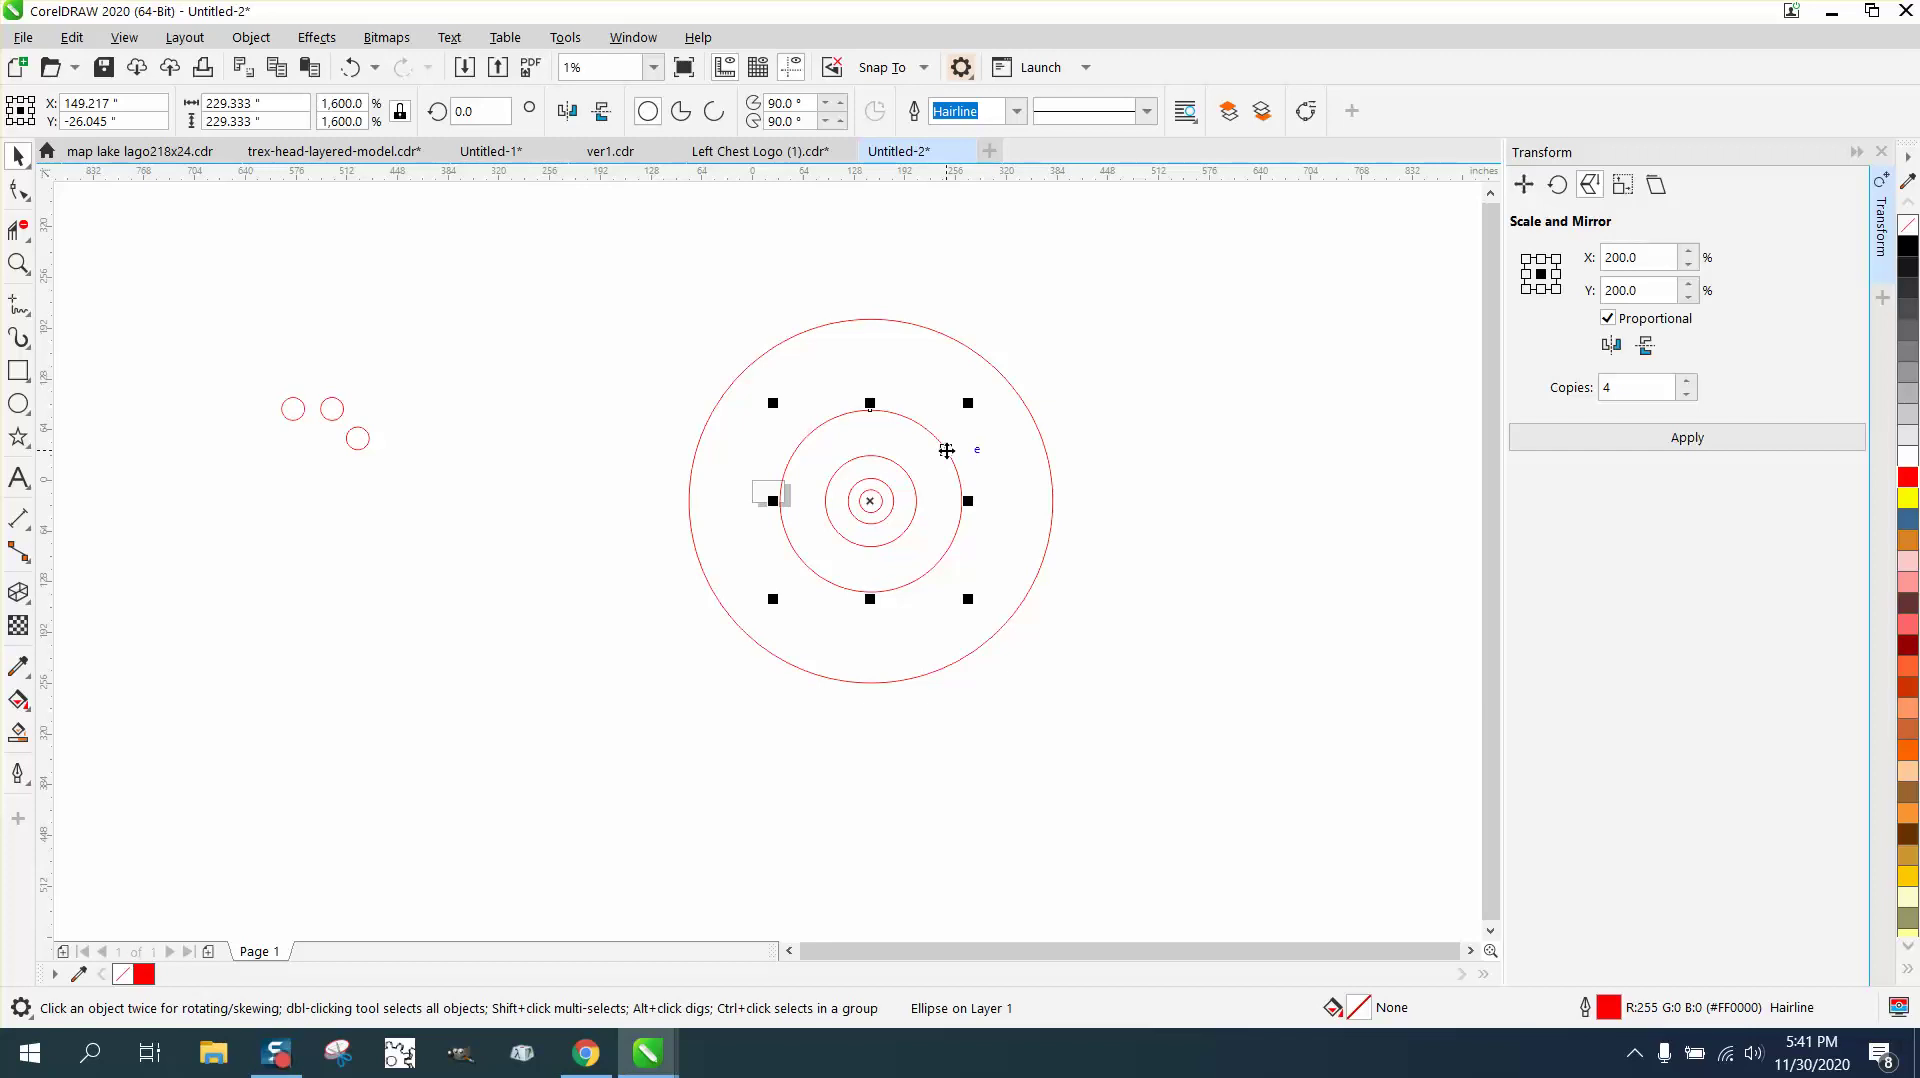
pyautogui.click(1019, 396)
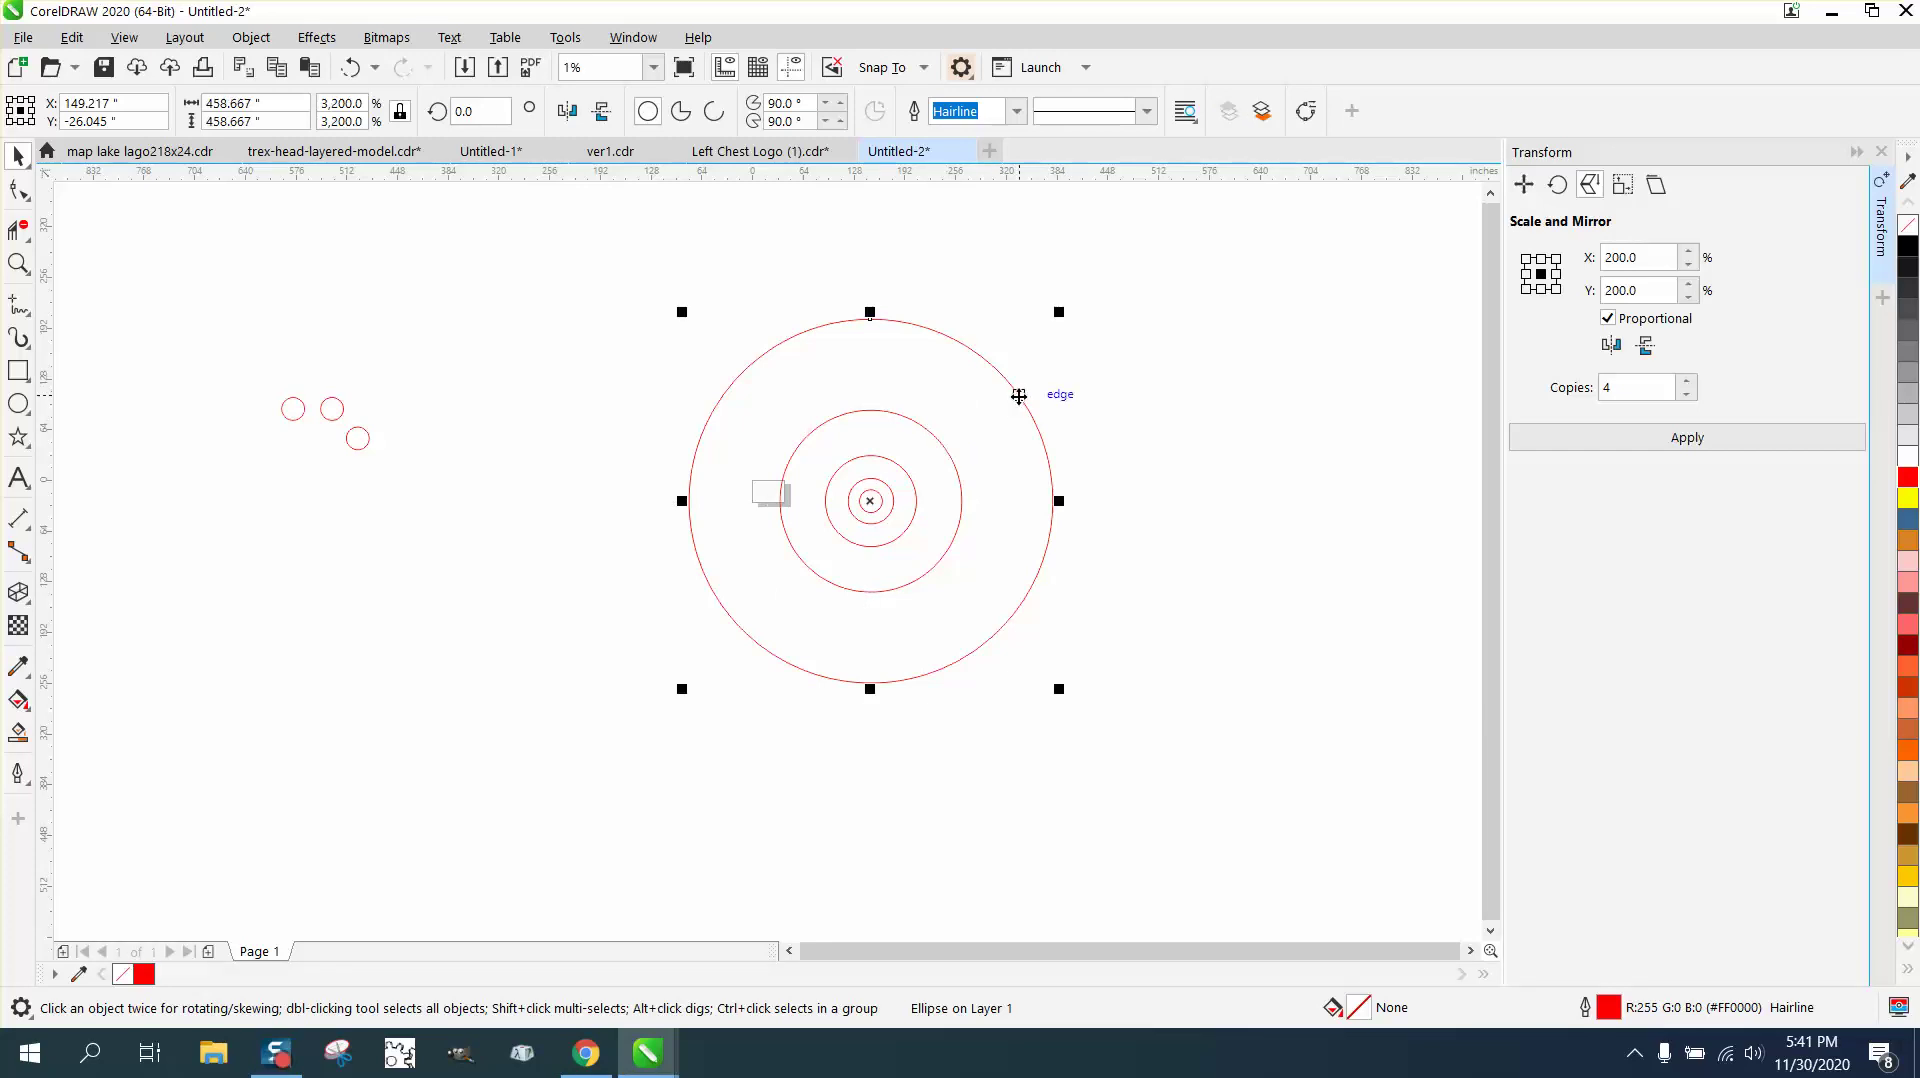
# - Undo the last move of the small circles and clear the selection
pyautogui.click(352, 68)
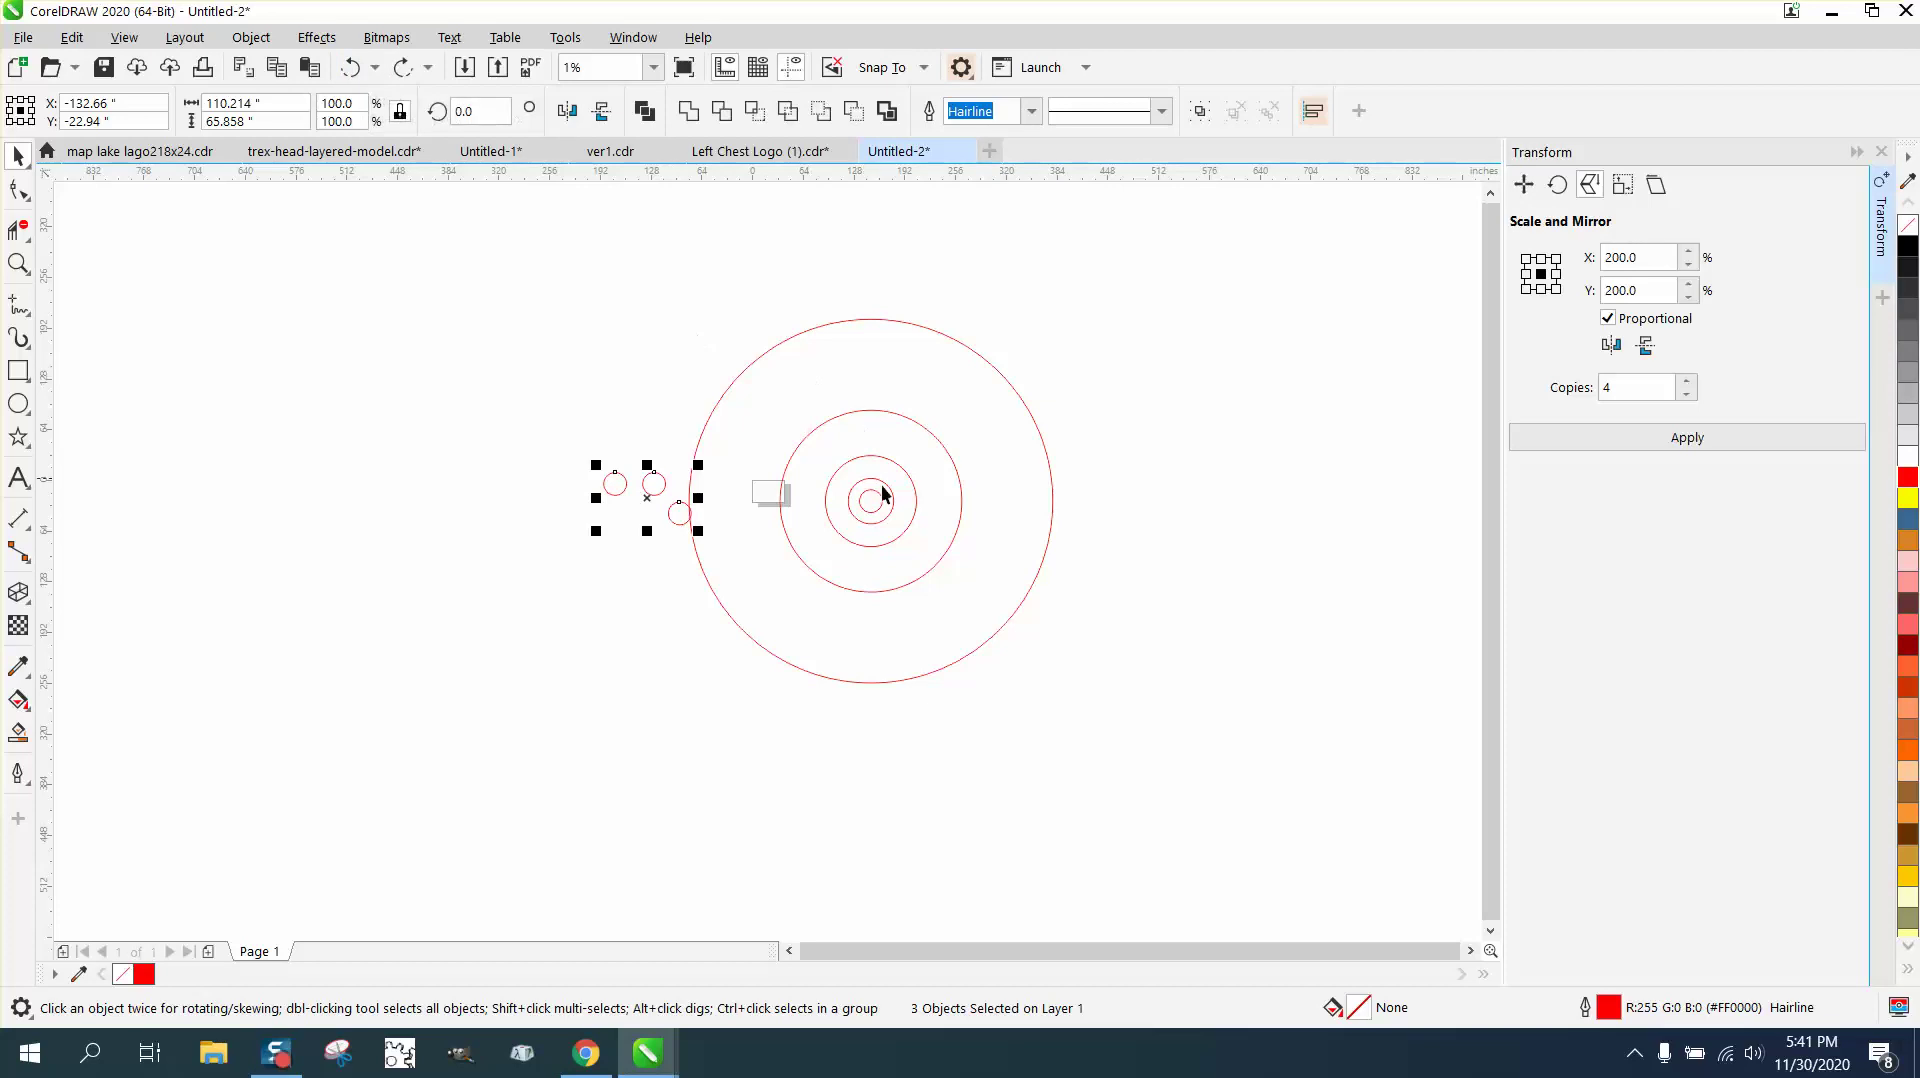
pyautogui.click(925, 492)
pyautogui.click(909, 493)
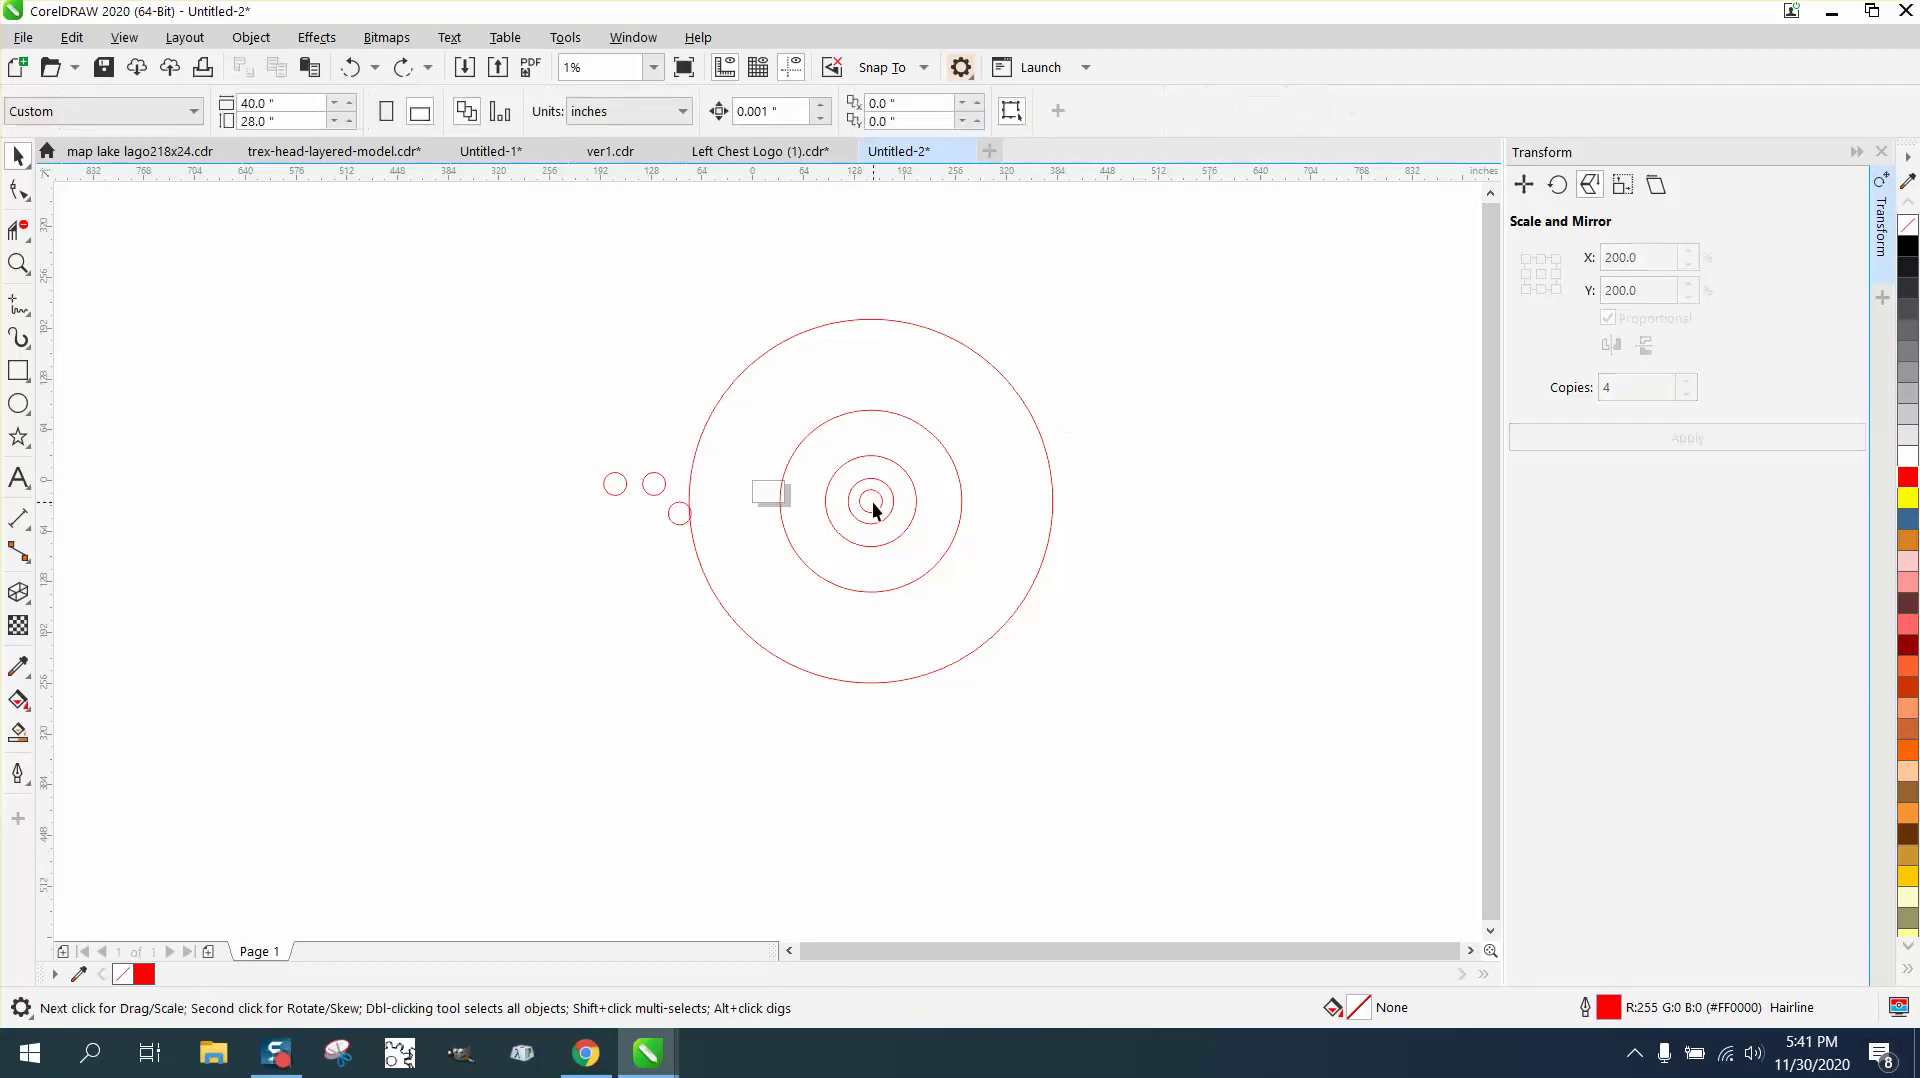
# - Set the smallest circle aside and delete the three larger concentric circles
pyautogui.moveTo(878, 511); pyautogui.dragTo(1161, 507)
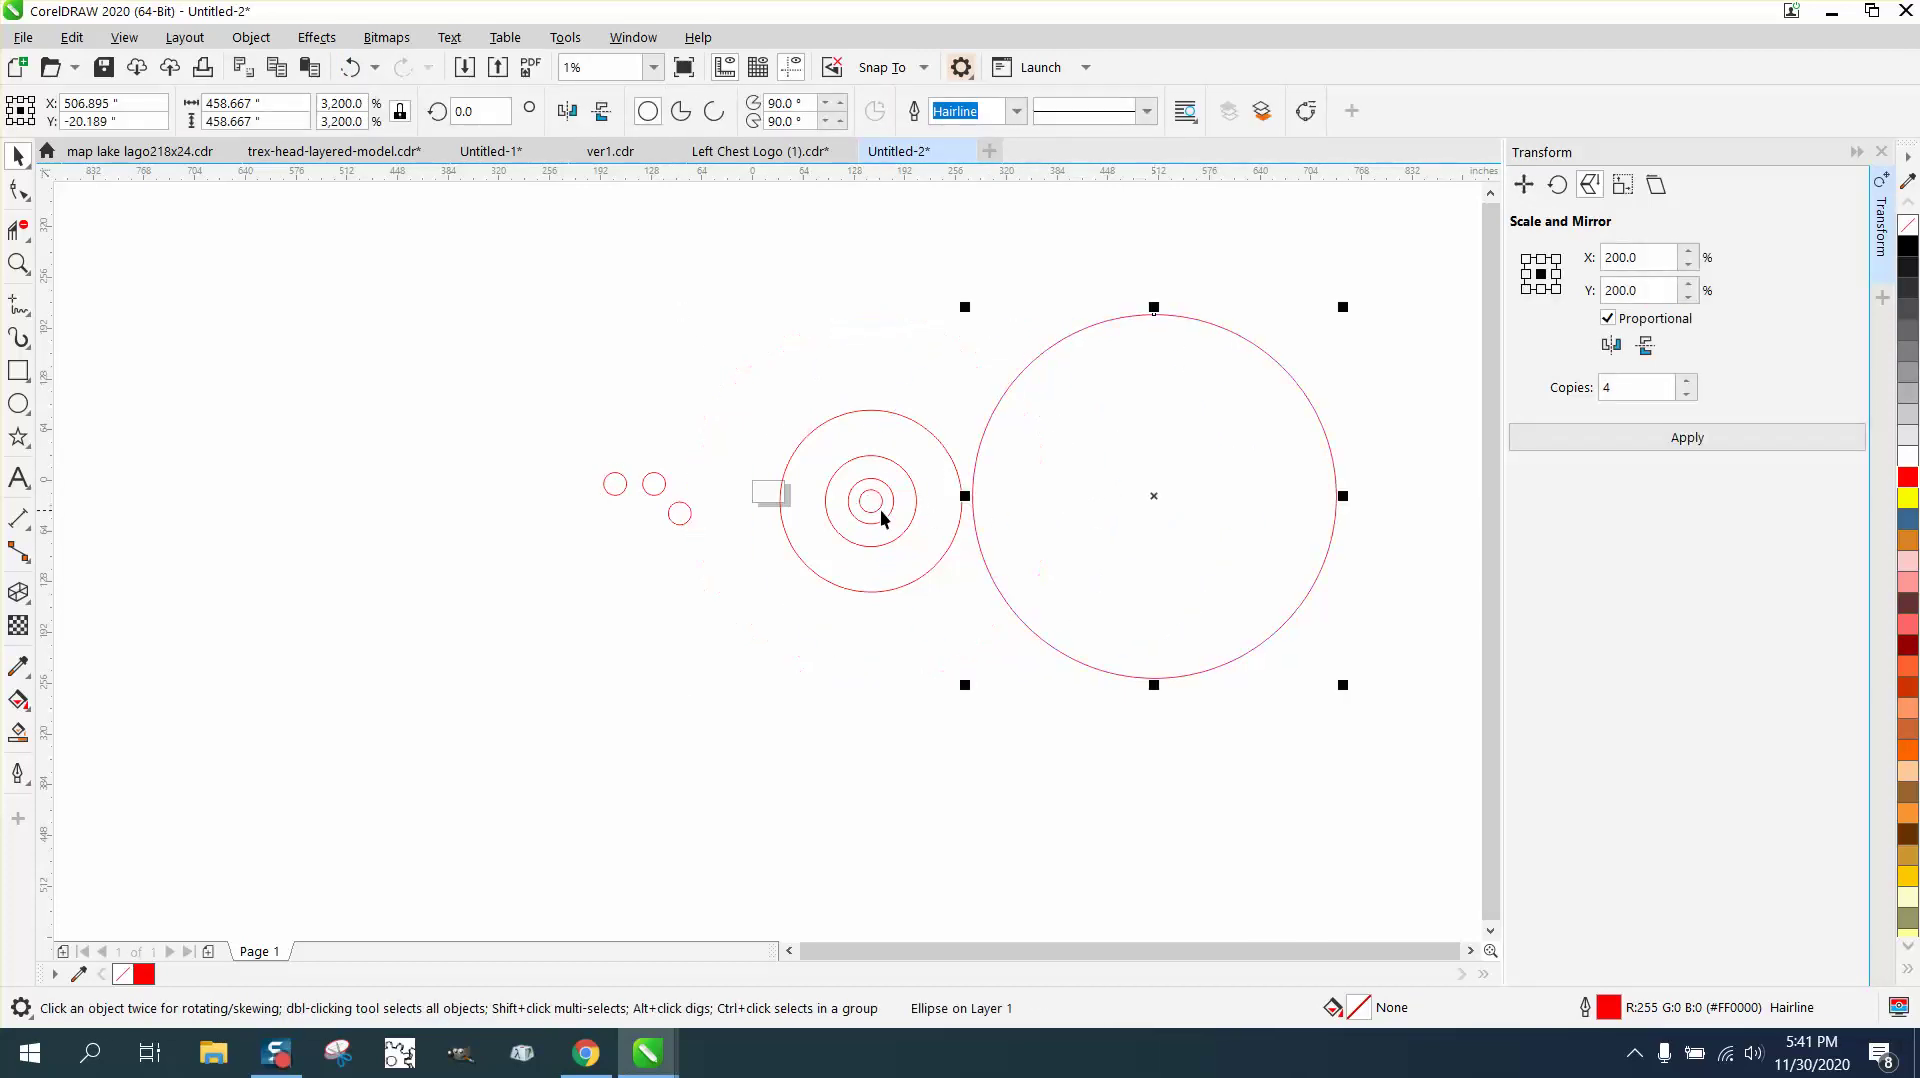
pyautogui.moveTo(879, 507); pyautogui.dragTo(490, 410)
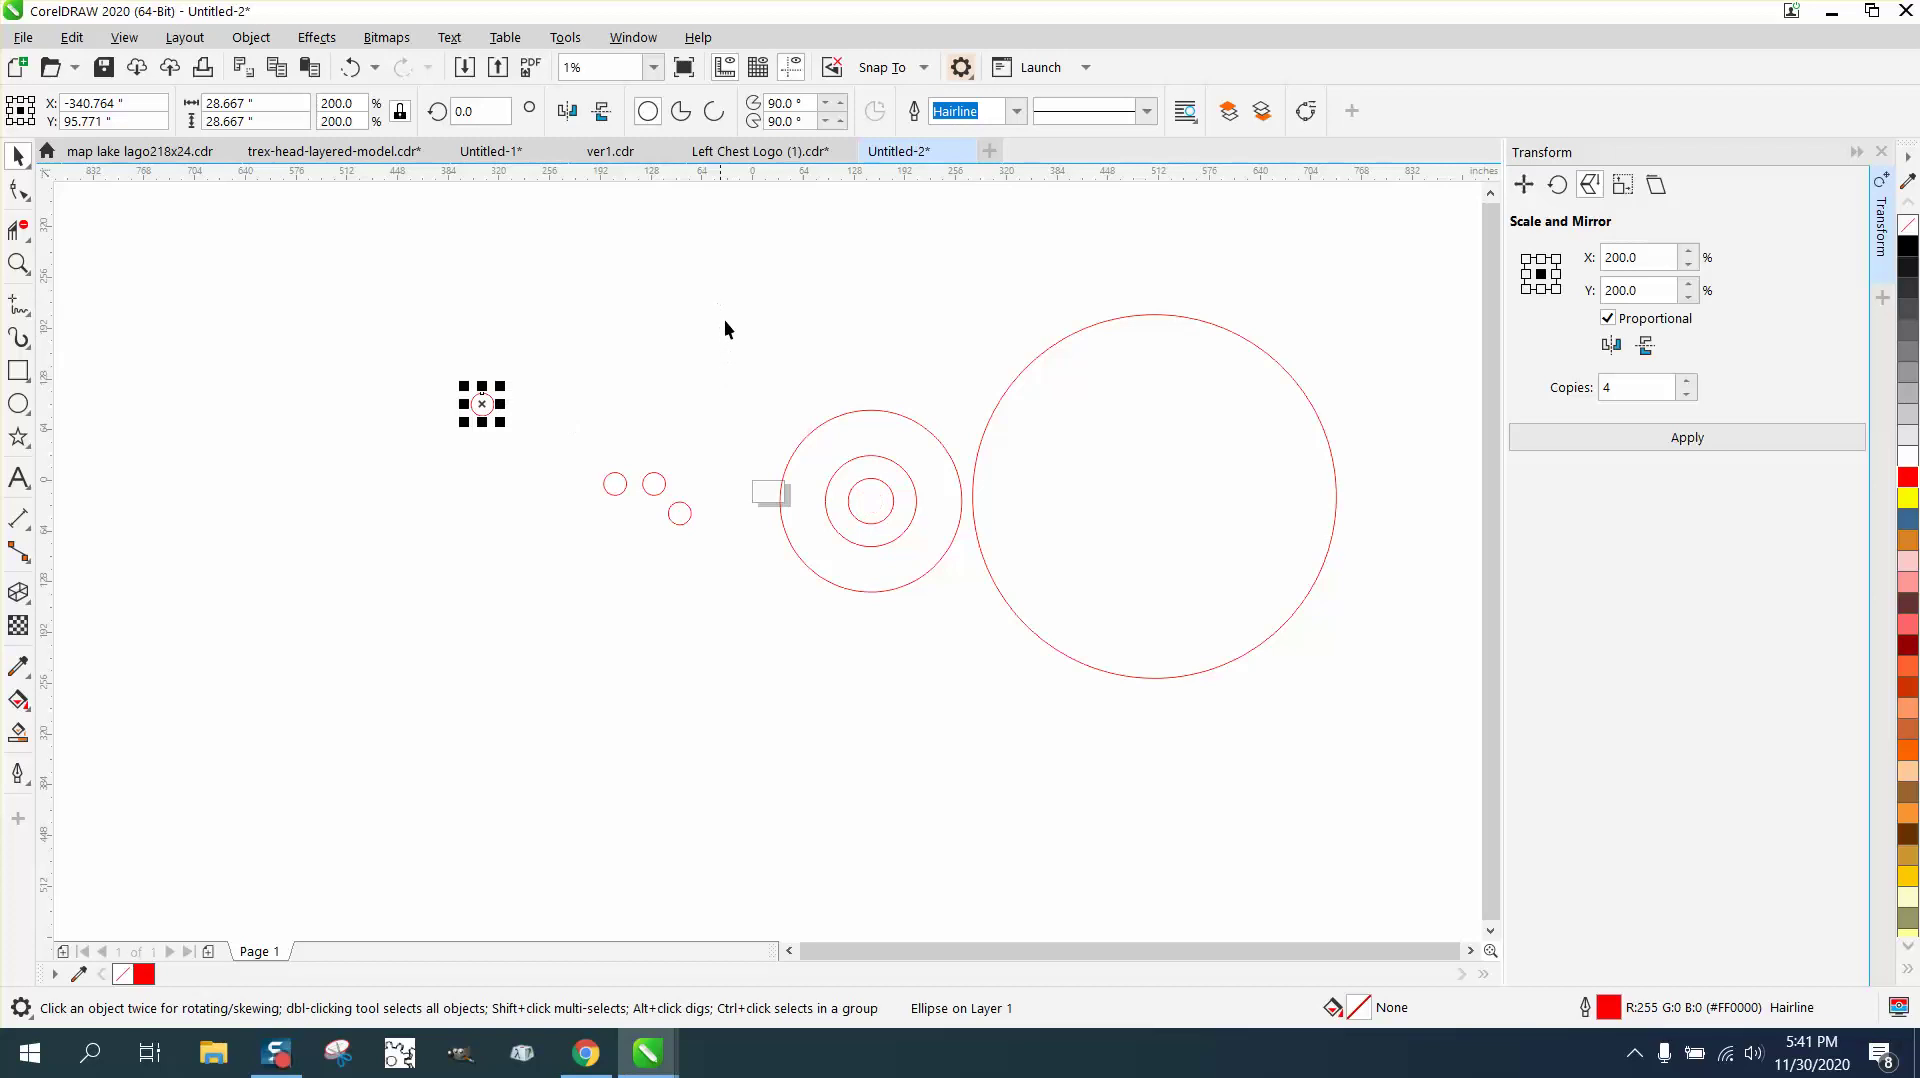
pyautogui.moveTo(721, 306); pyautogui.dragTo(1362, 708)
pyautogui.press('Delete')
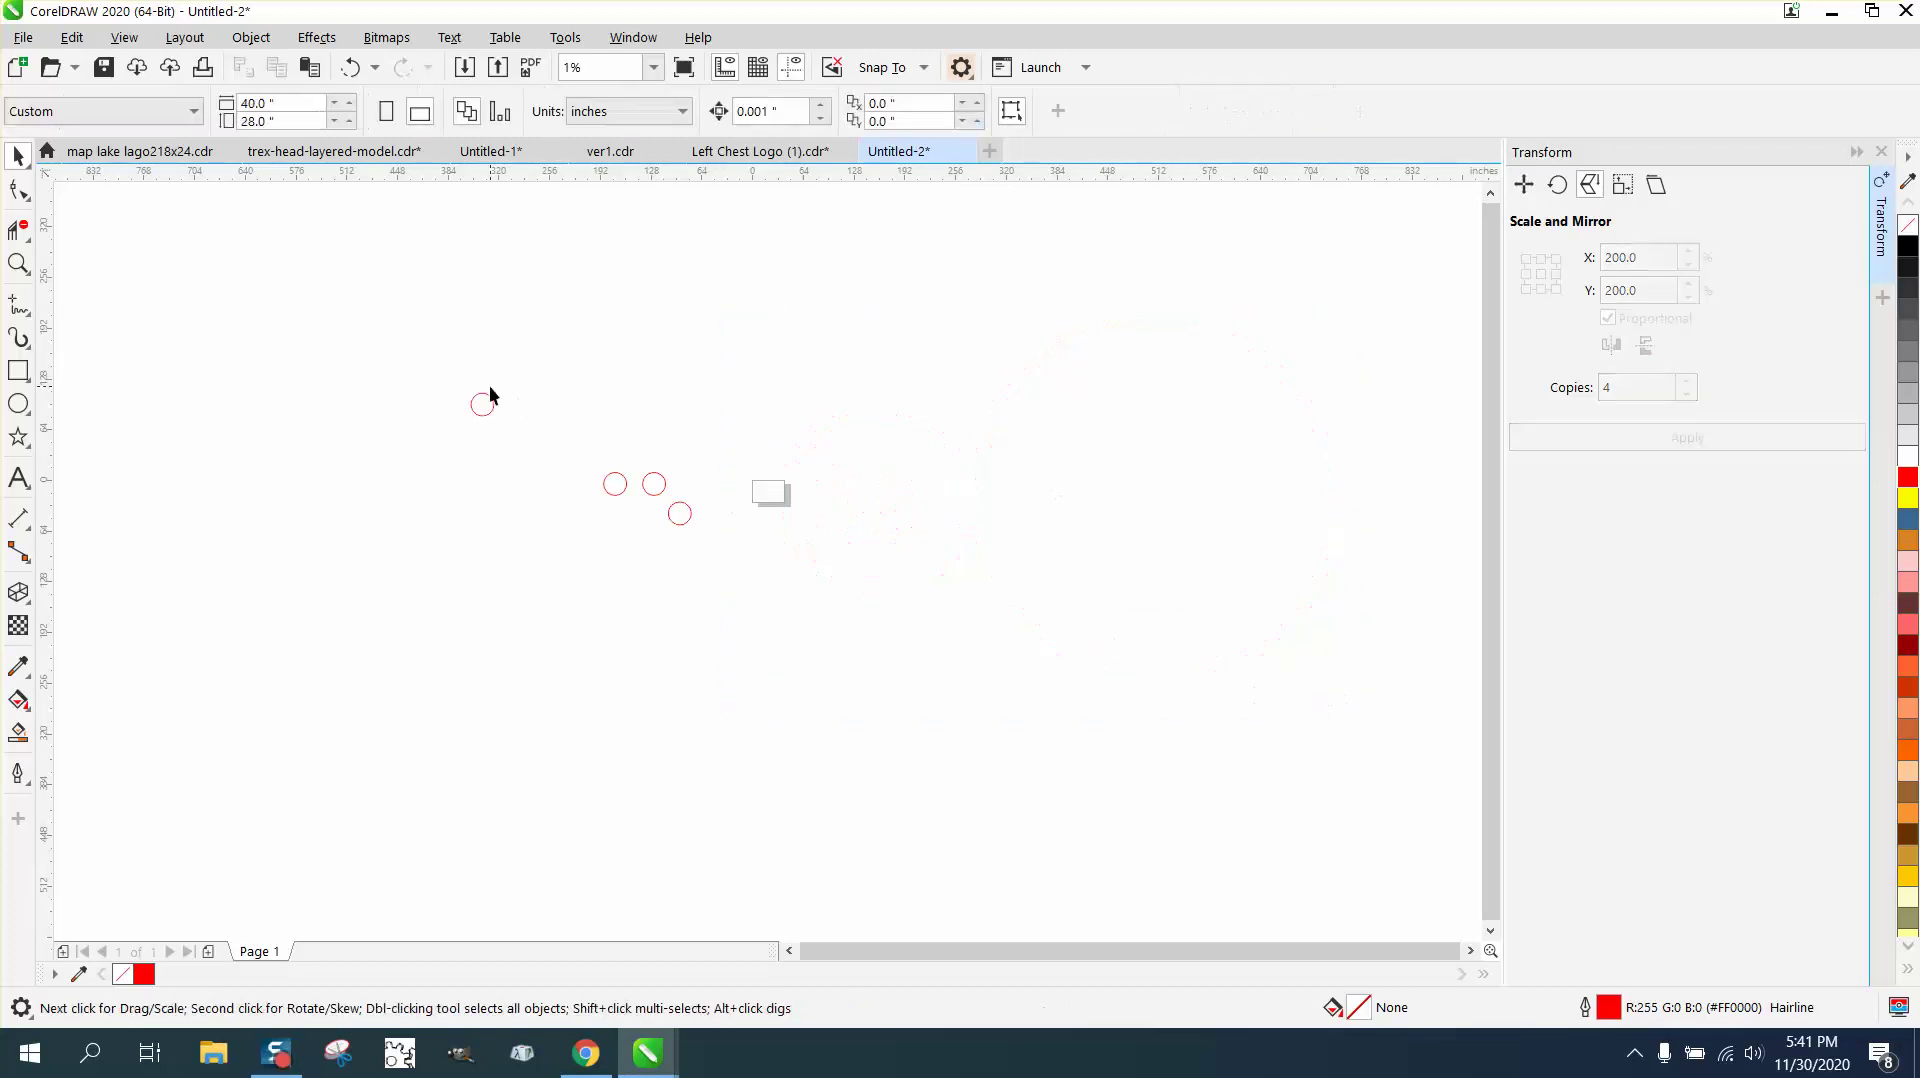
# - Scale the small circle 150% from its bottom-centre anchor with 4 copies
pyautogui.moveTo(482, 403); pyautogui.dragTo(1004, 512)
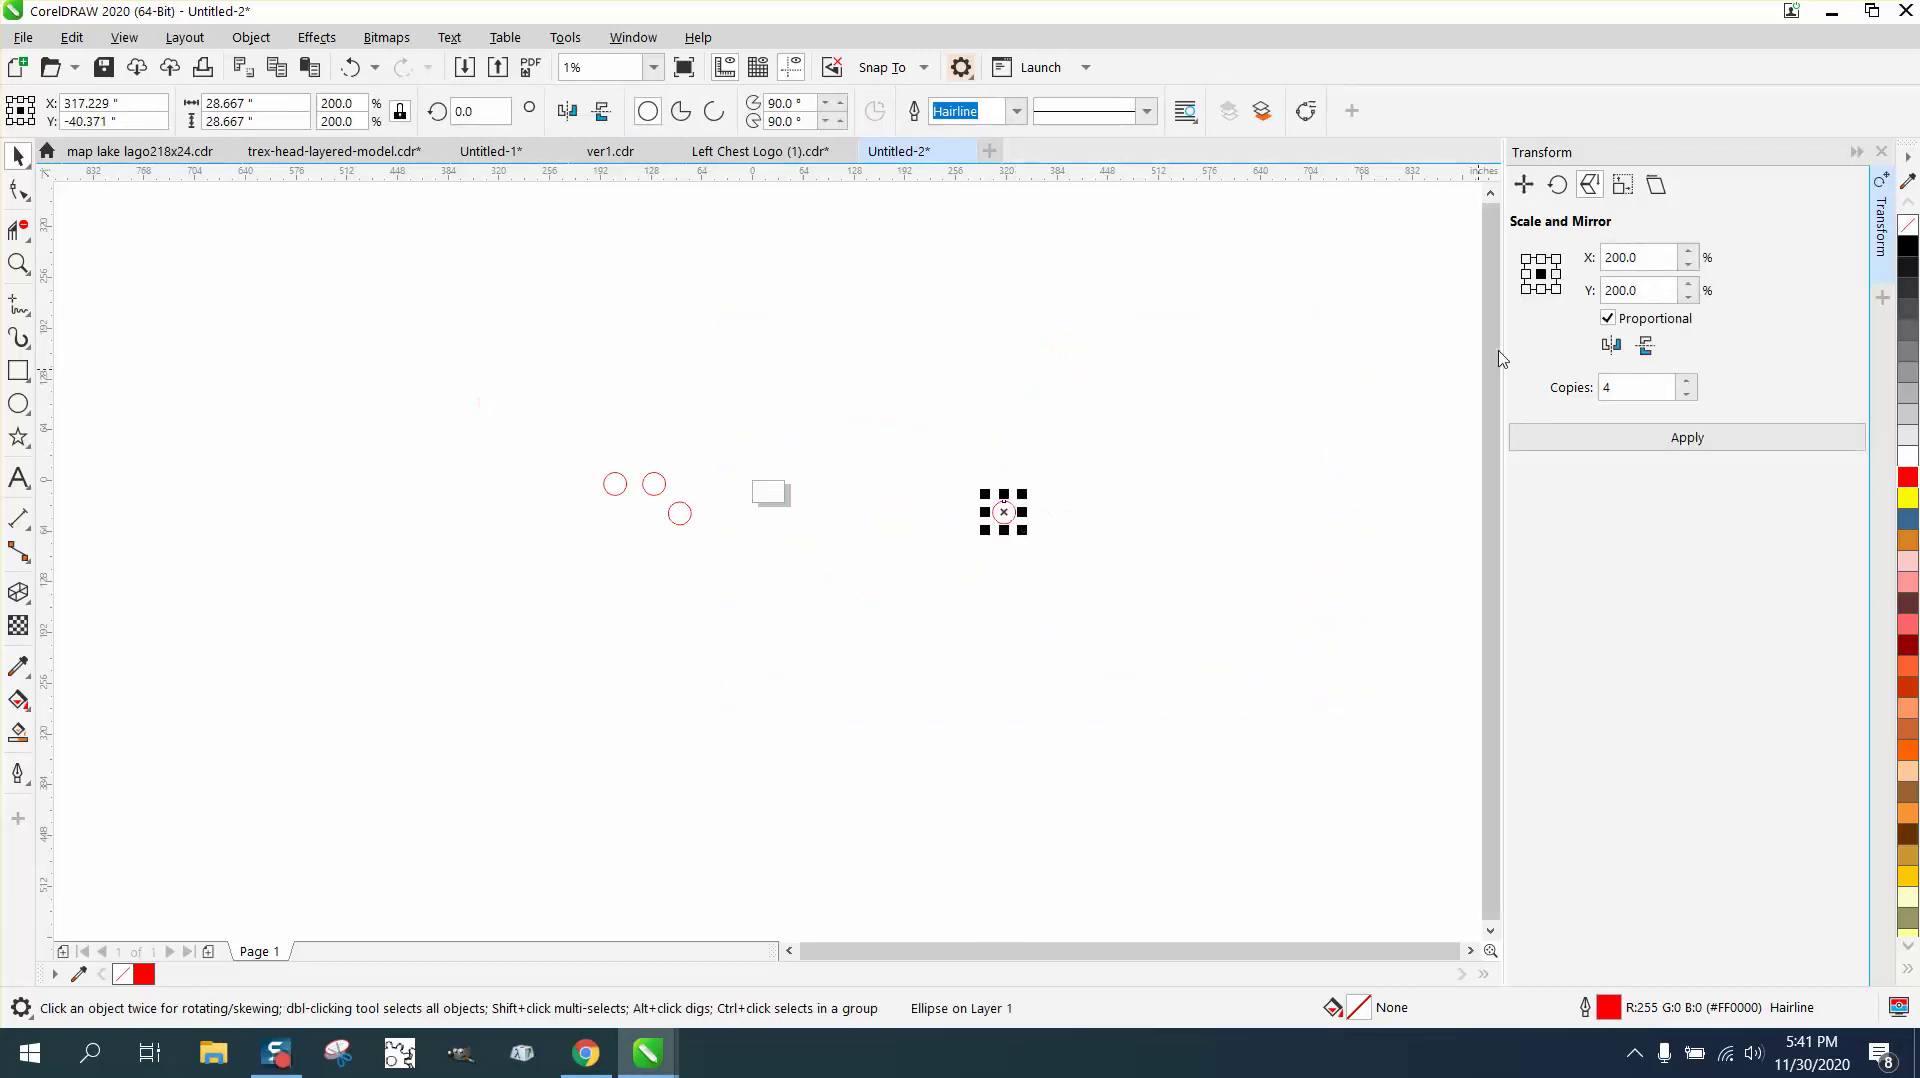
pyautogui.click(1542, 291)
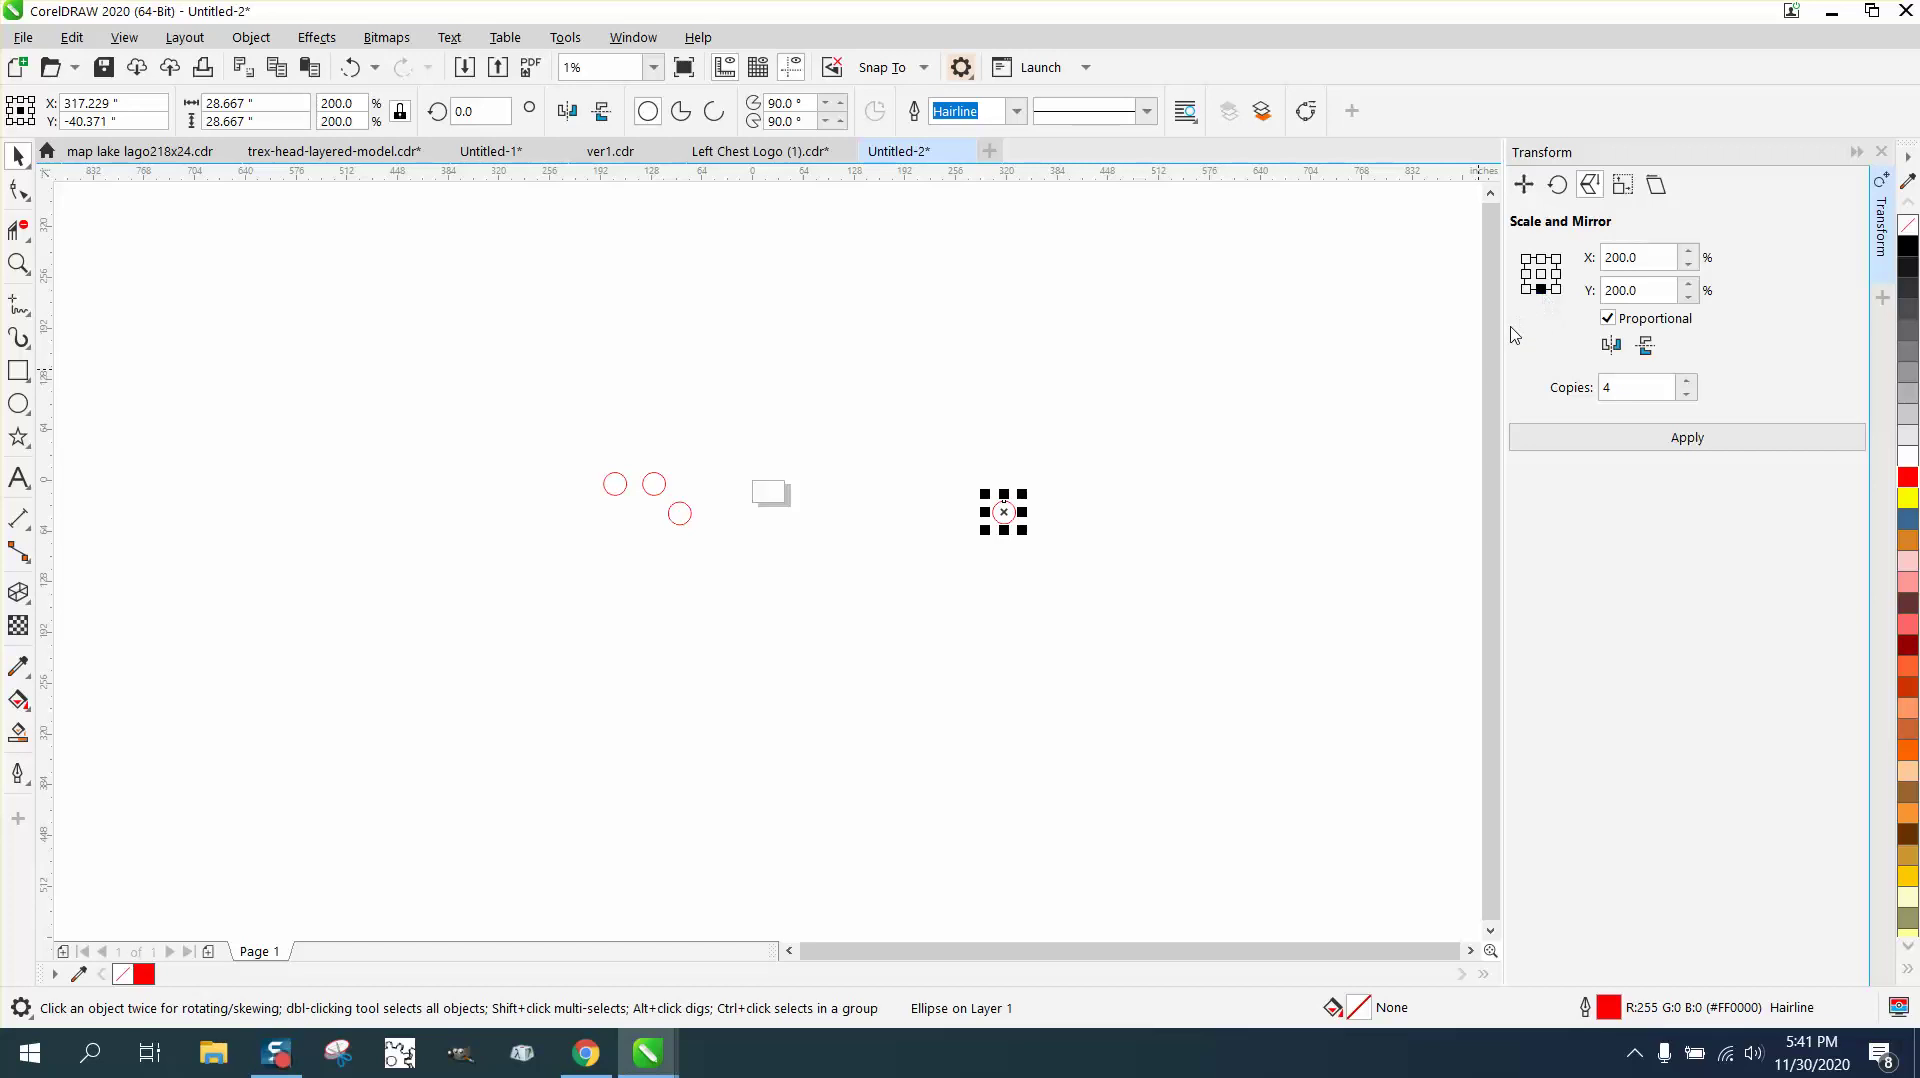
pyautogui.moveTo(1639, 258); pyautogui.dragTo(1545, 281)
pyautogui.write('150')
pyautogui.click(1663, 440)
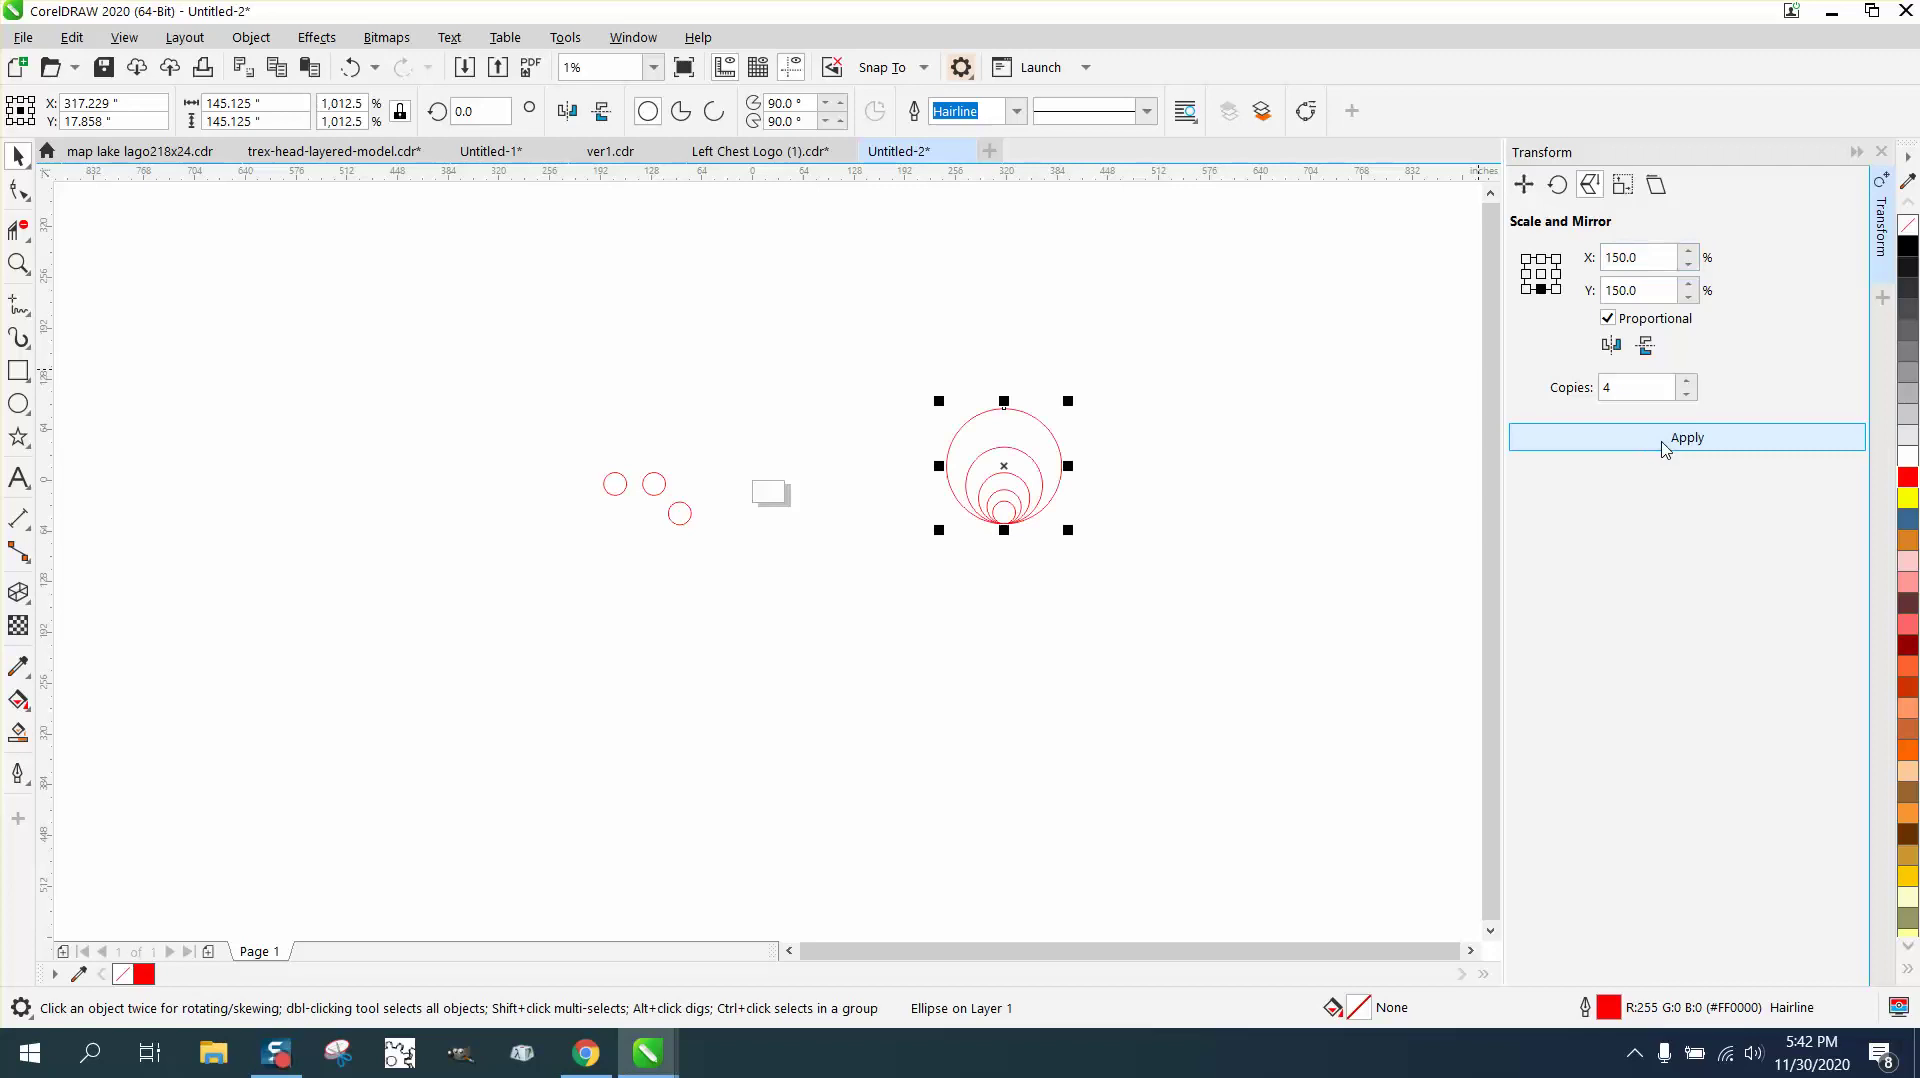
# - Zoom in on the nested circles, try a black Smart Fill between two, then undo it
pyautogui.click(18, 264)
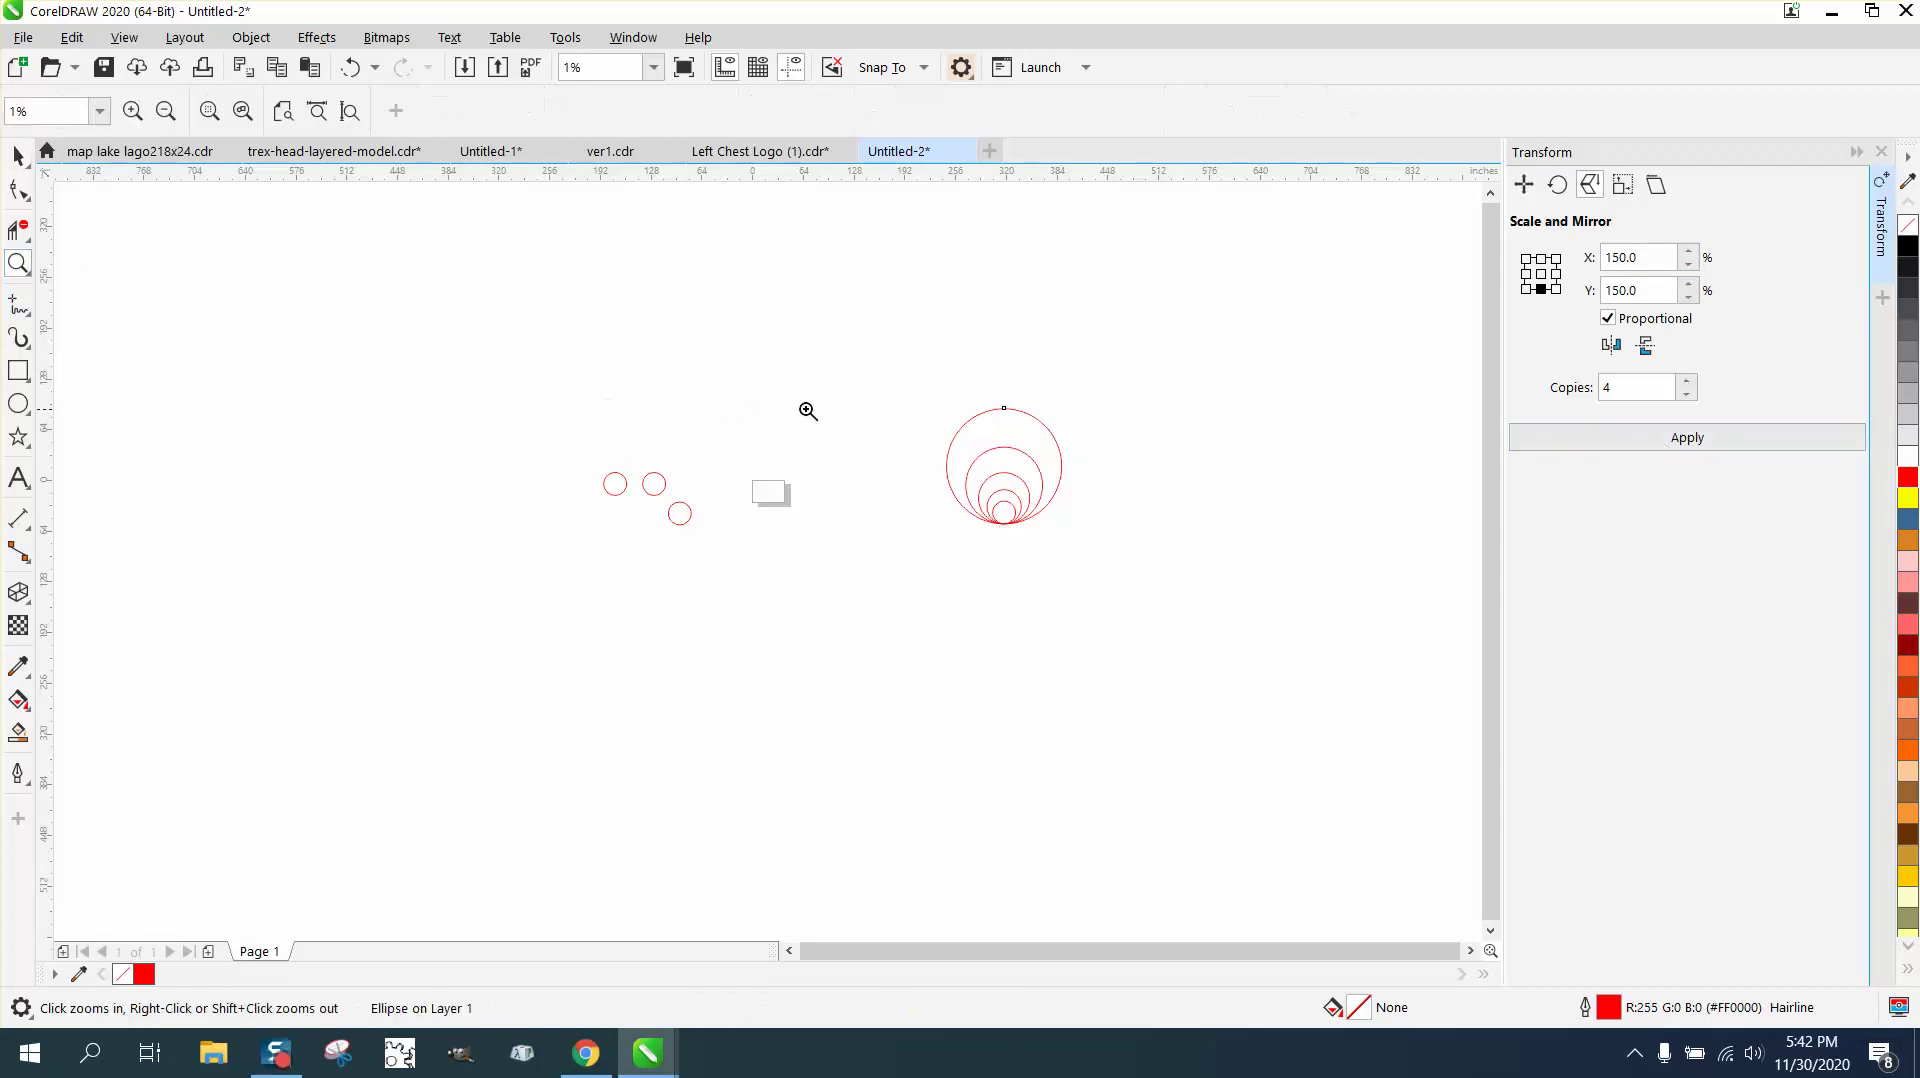
pyautogui.click(1027, 503)
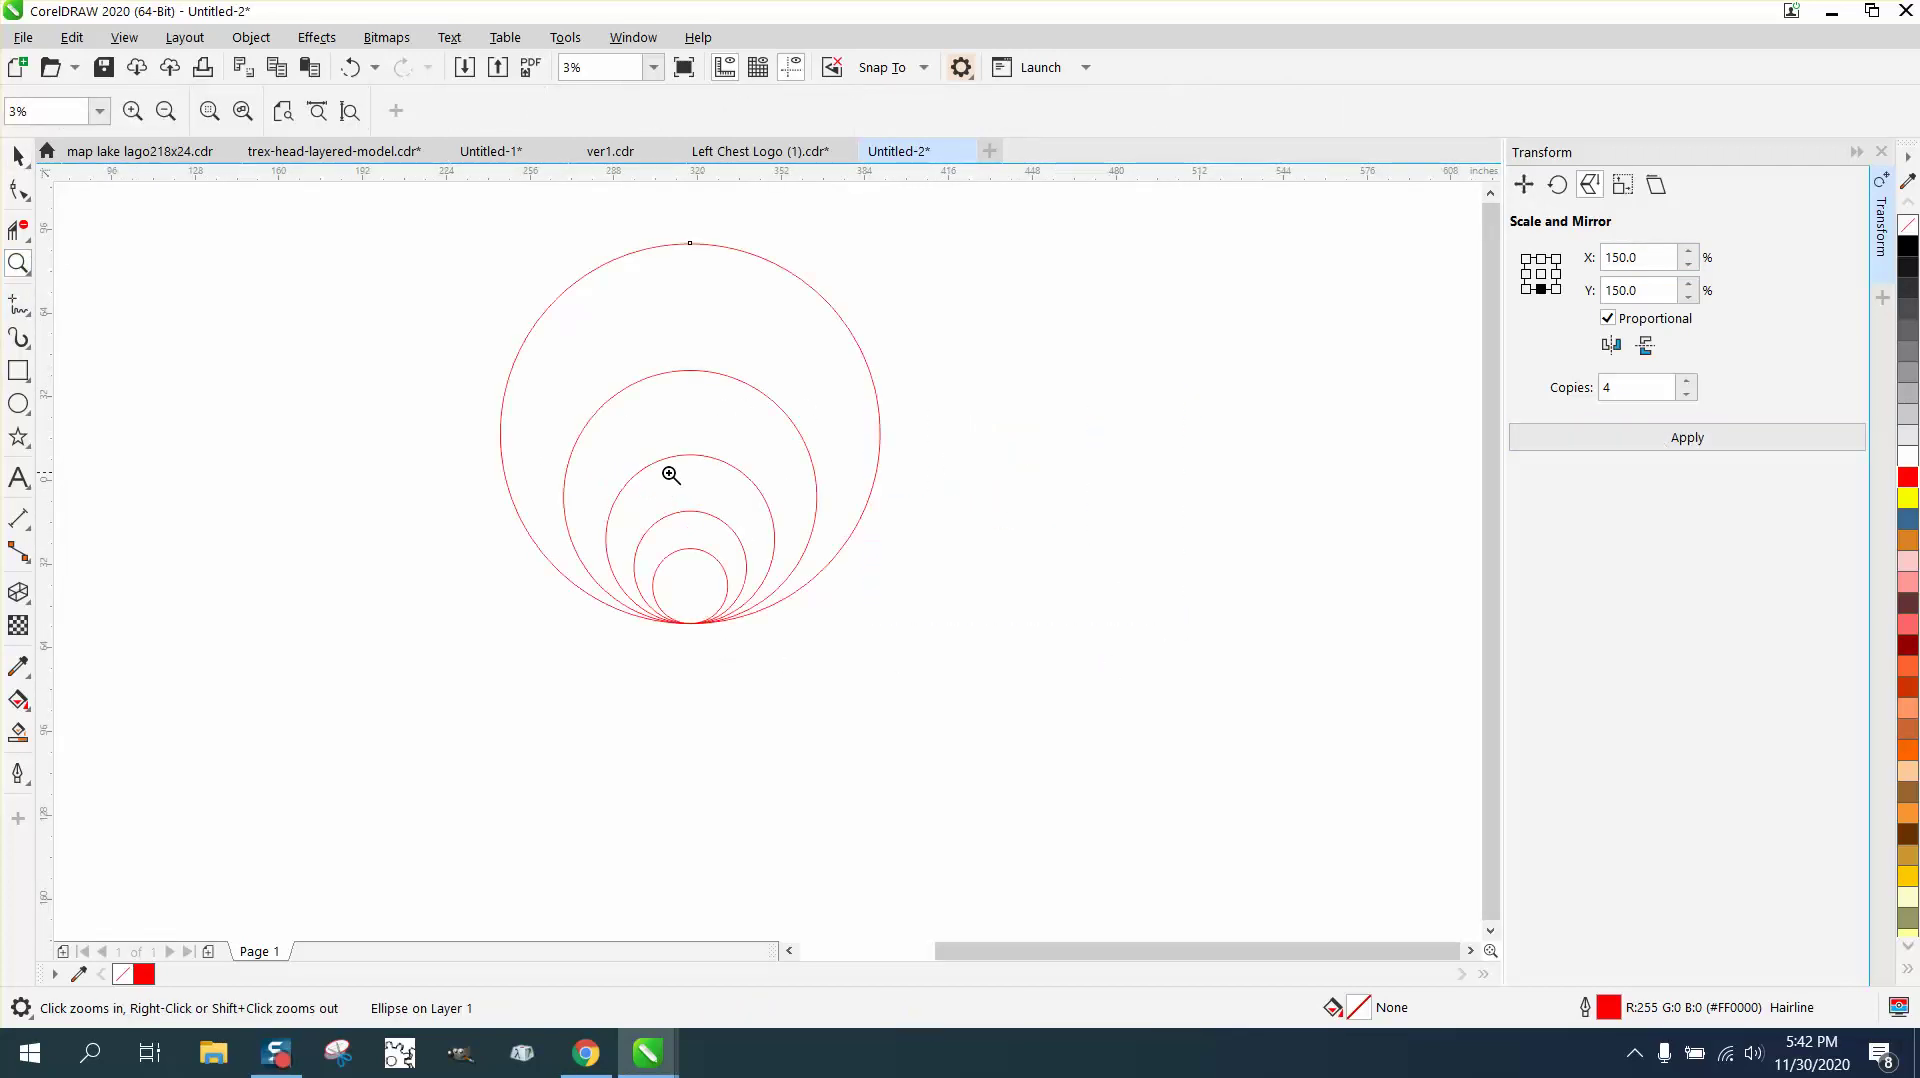
pyautogui.click(19, 735)
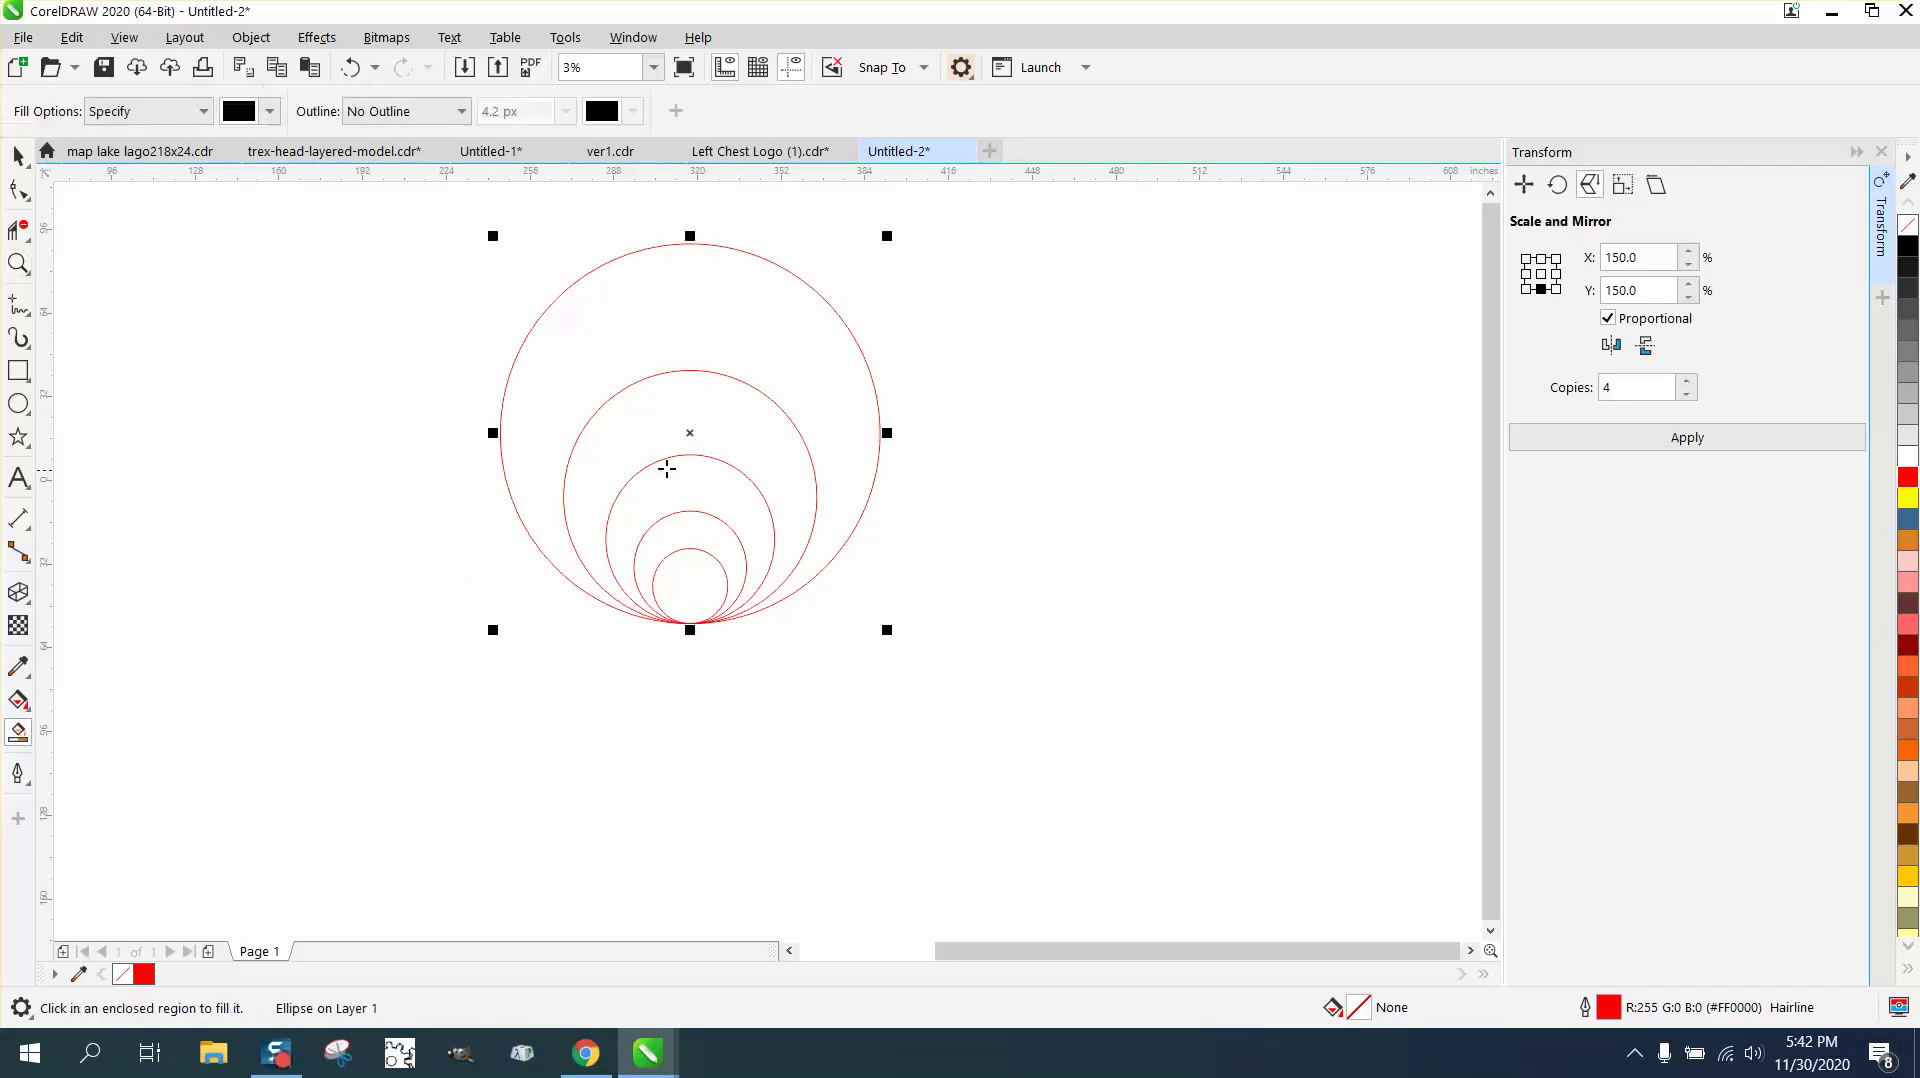
pyautogui.click(687, 436)
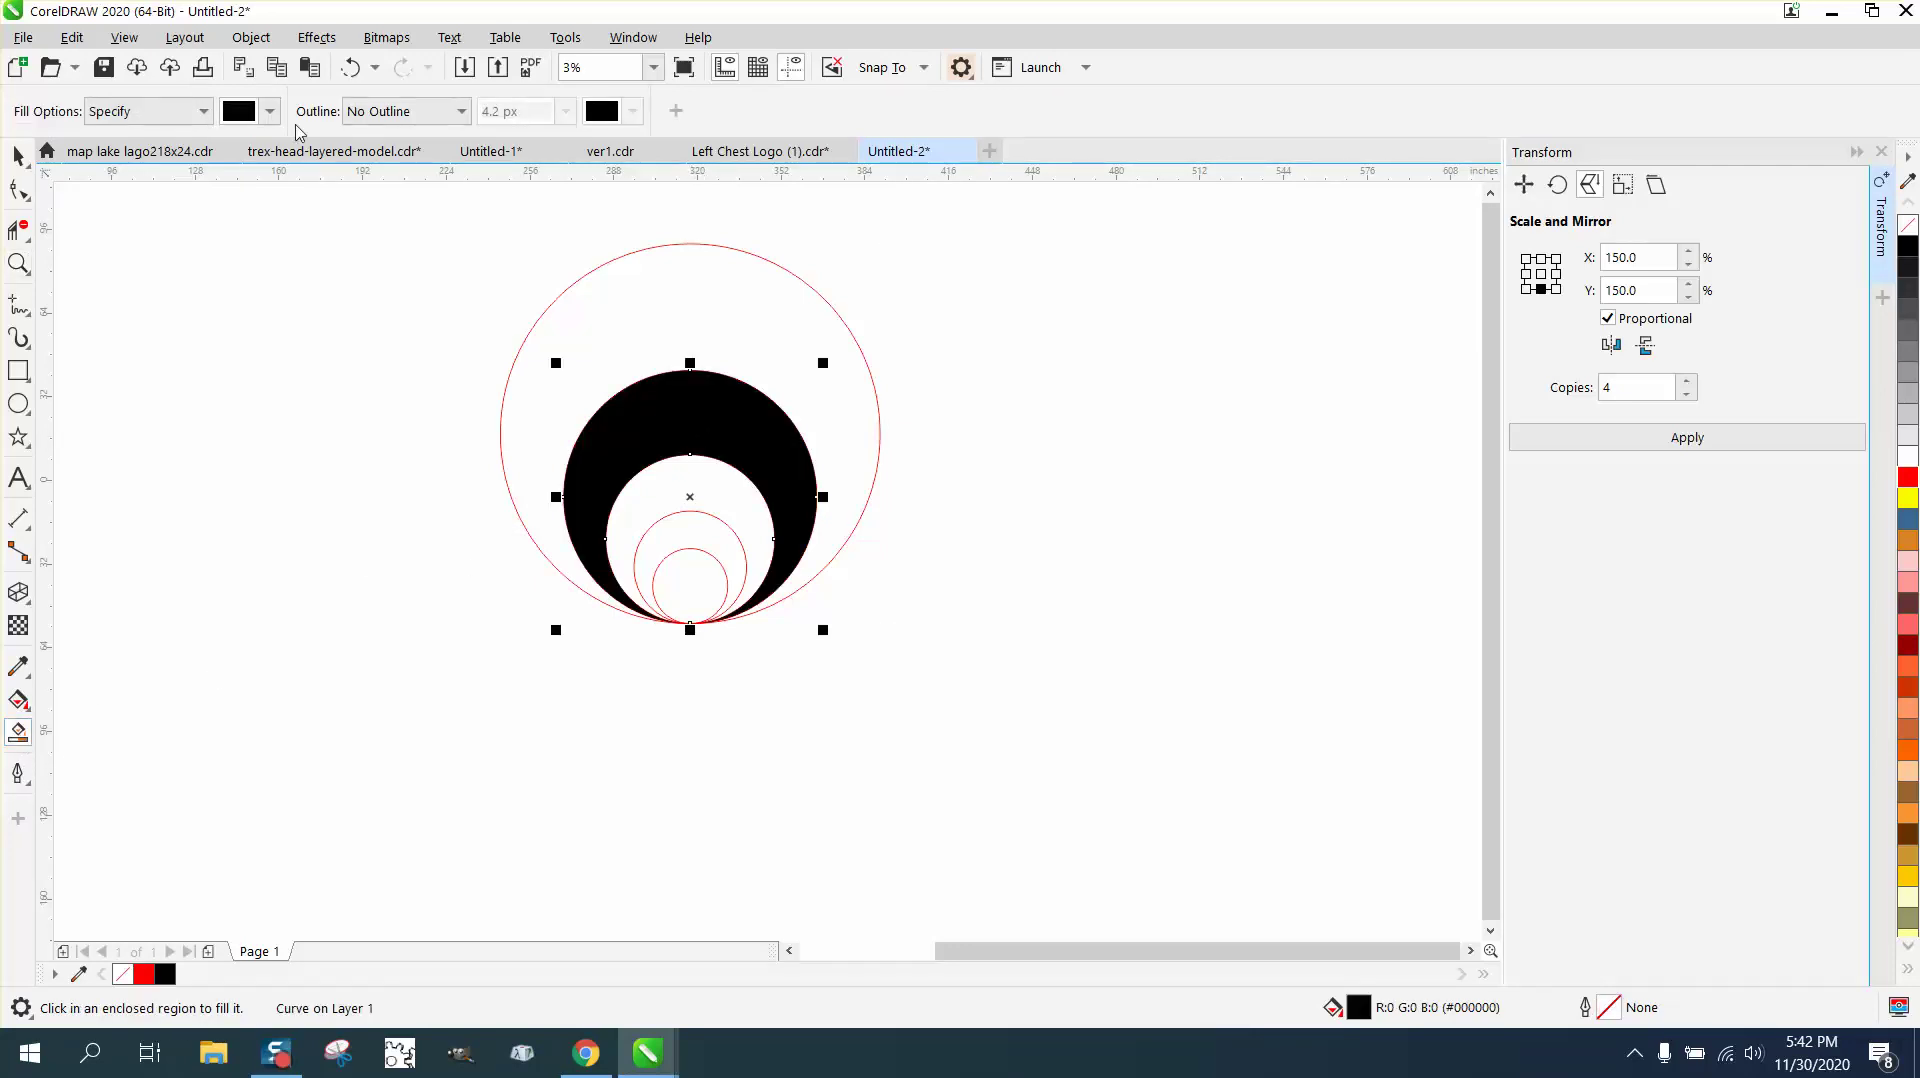
pyautogui.click(350, 67)
pyautogui.click(19, 157)
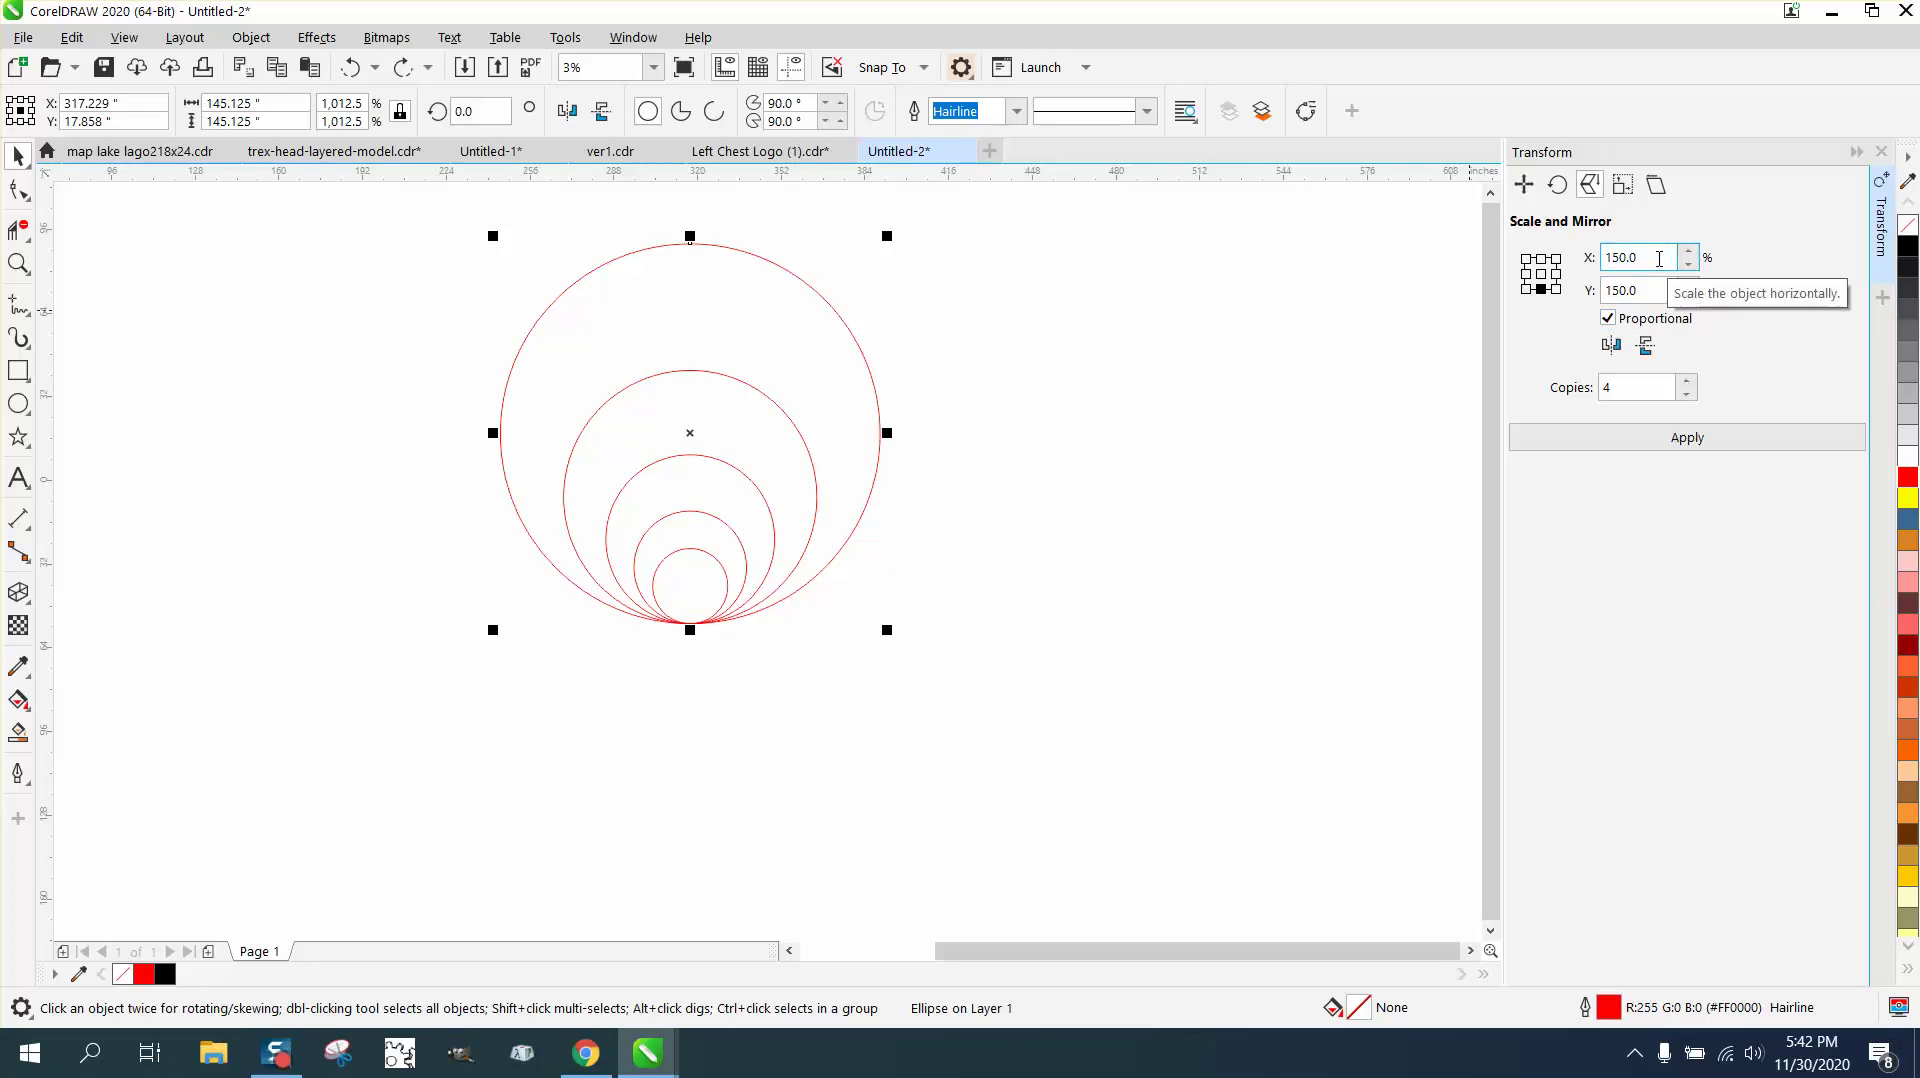
# - Pull the smallest circle right and apply 150% scaling, 4 copies, from its top-left anchor
pyautogui.click(815, 588)
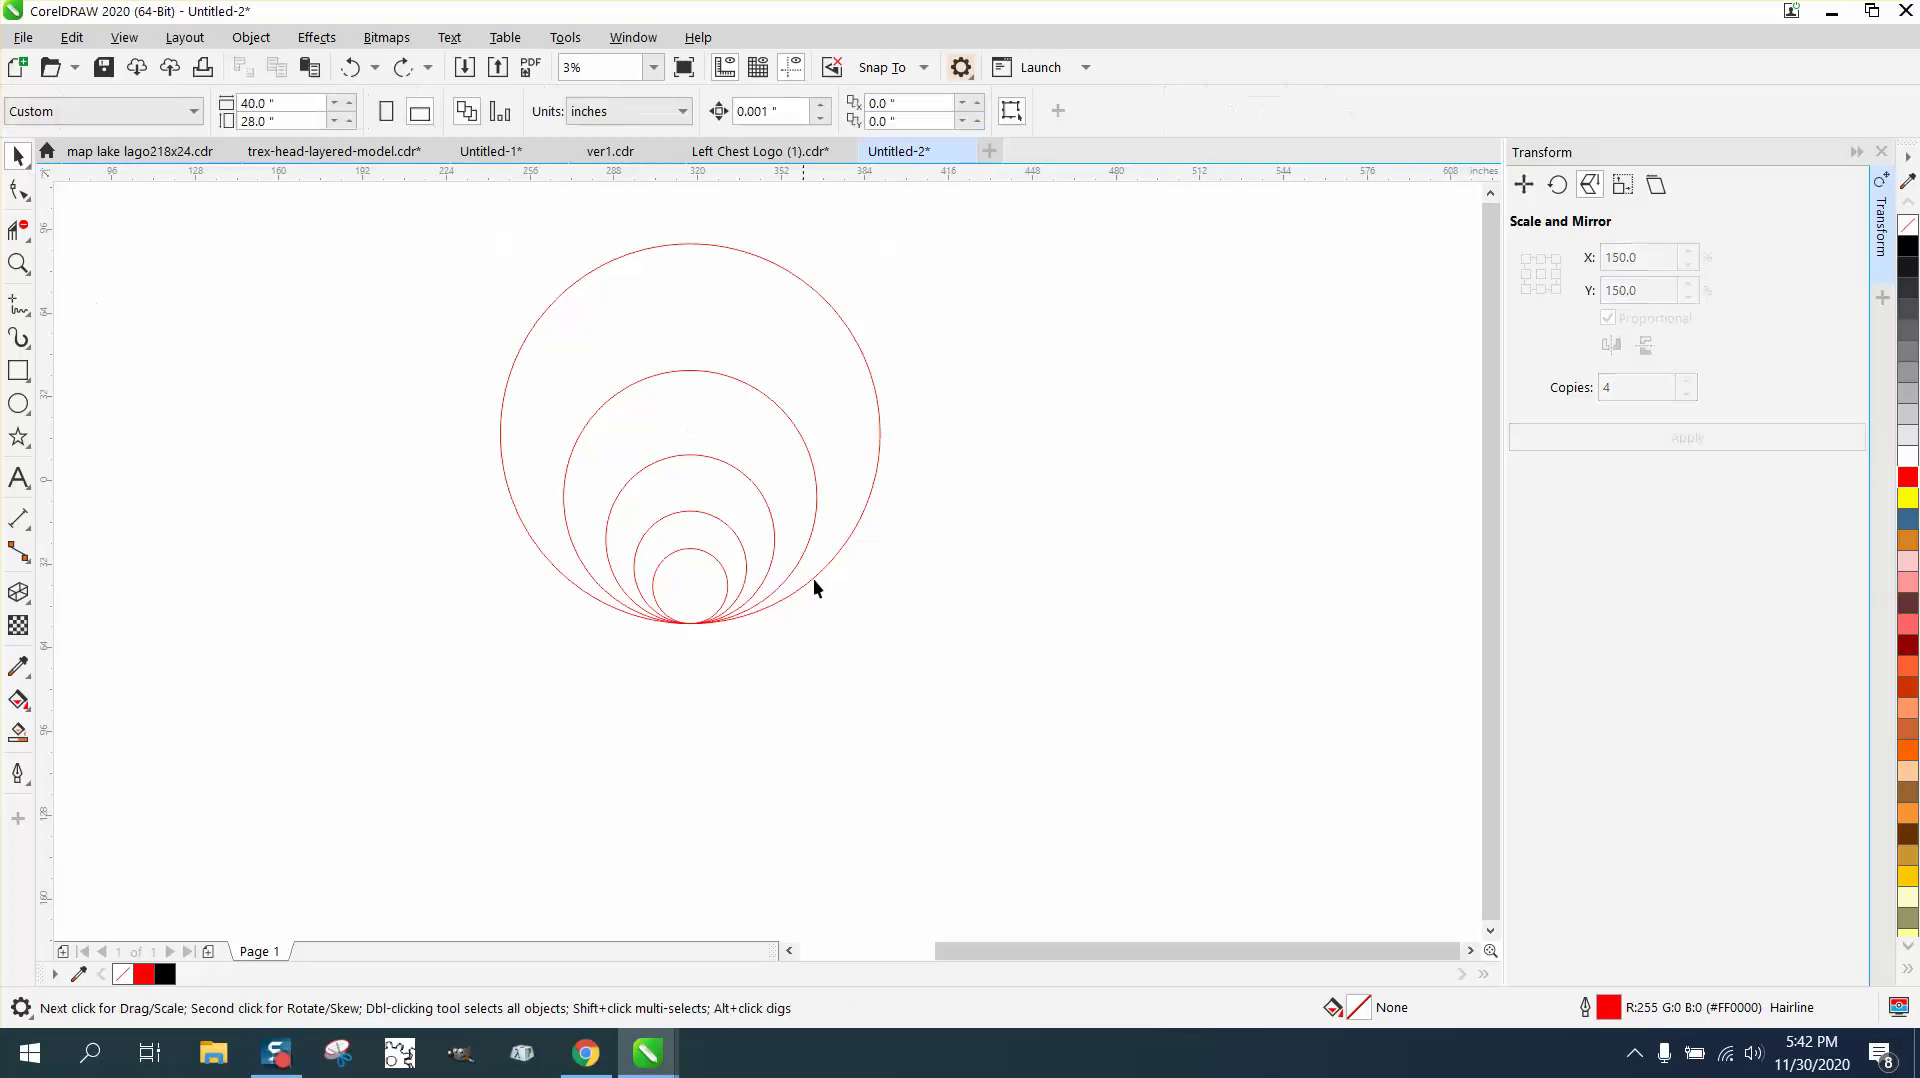
pyautogui.moveTo(682, 559); pyautogui.dragTo(1171, 521)
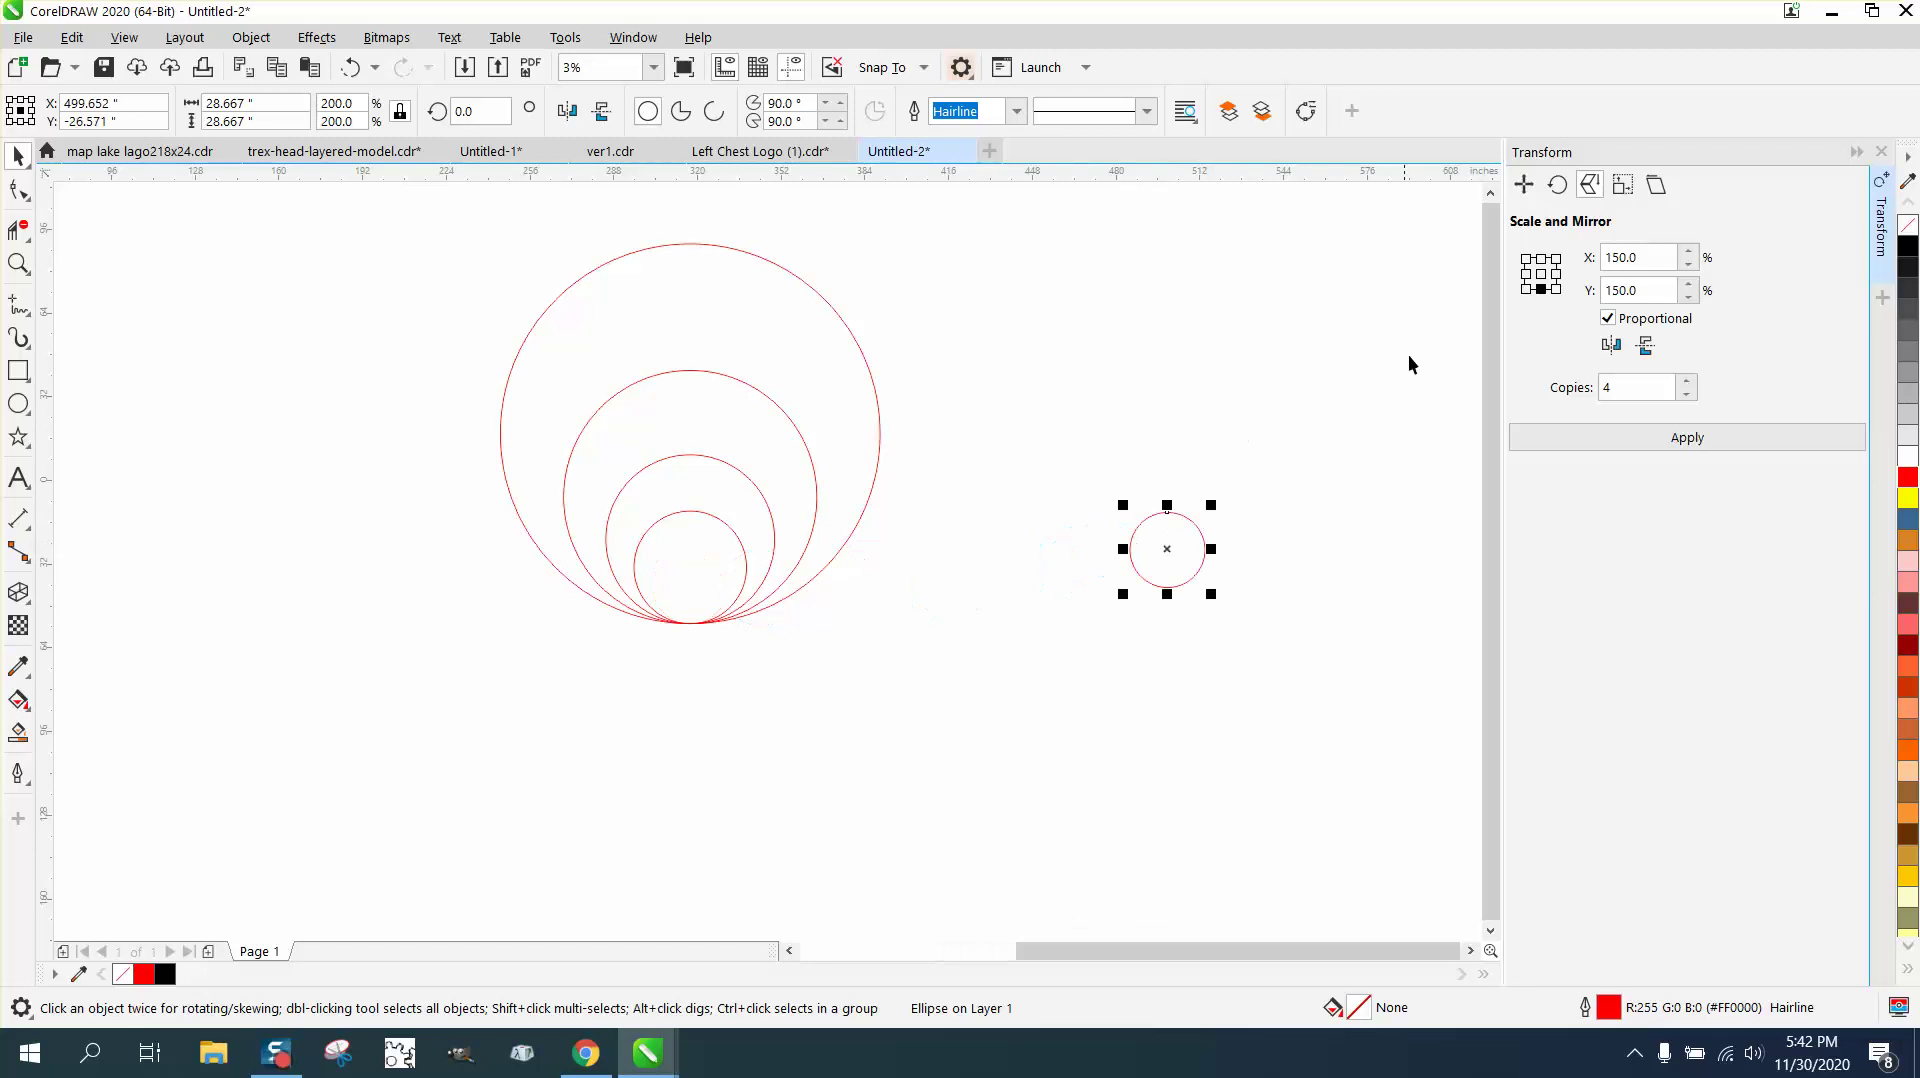
pyautogui.click(1526, 258)
pyautogui.click(1680, 440)
pyautogui.scroll(-2, 1061, 450)
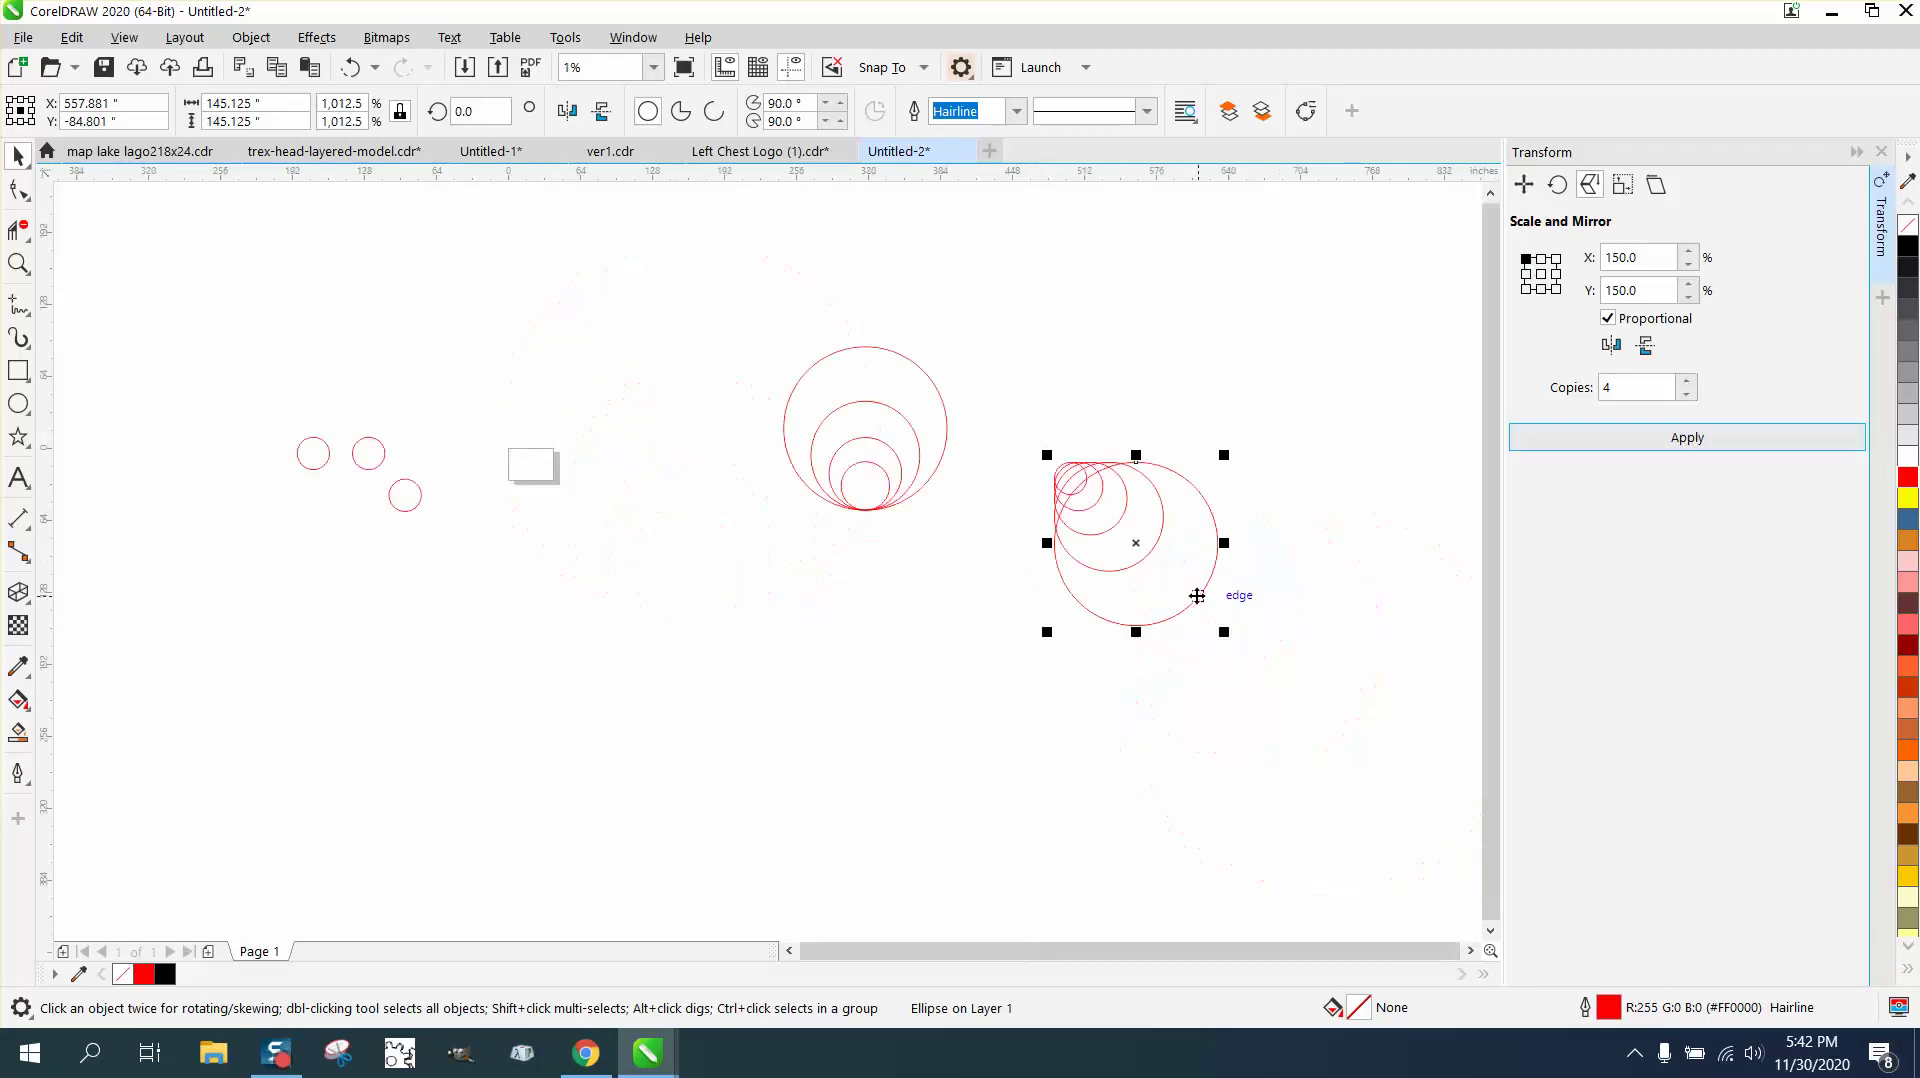